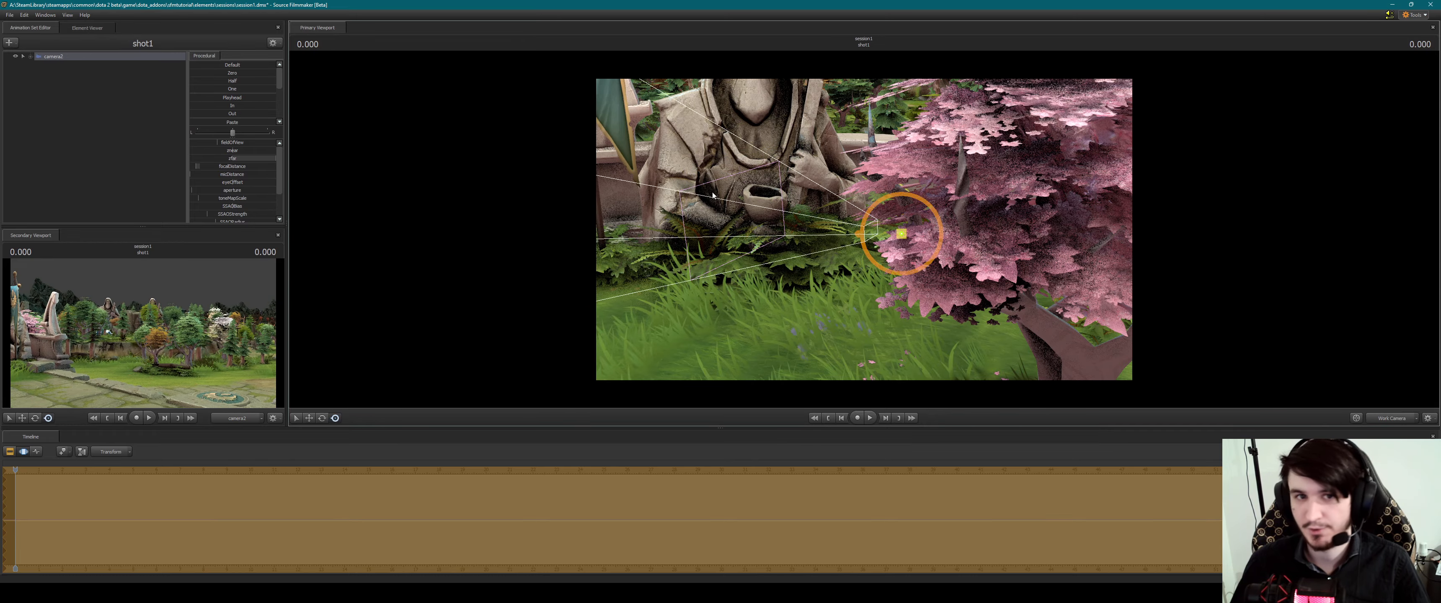
Try adjusting camera2 with the screen-space manipulator, and undo the change
{"action": "left_click_drag", "start_coordinate": [823, 323], "coordinate": [627, 328]}
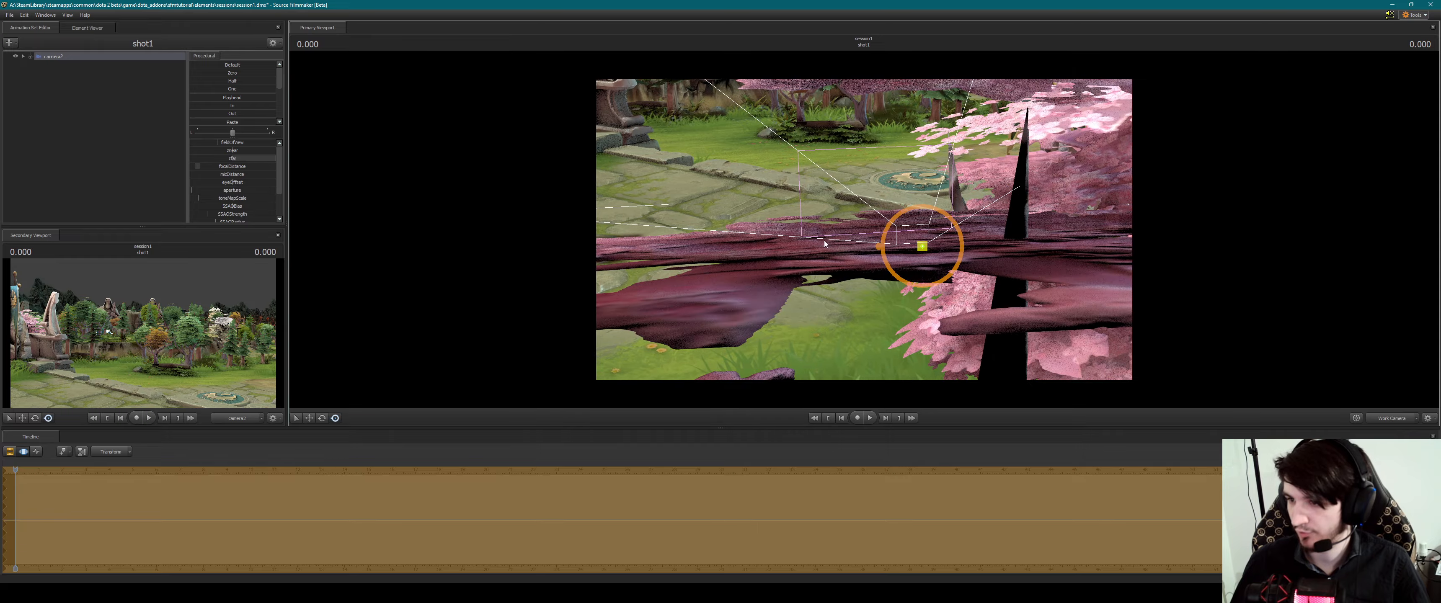
{"action": "left_click_drag", "start_coordinate": [911, 208], "coordinate": [990, 238]}
{"action": "key", "text": "ctrl+z"}
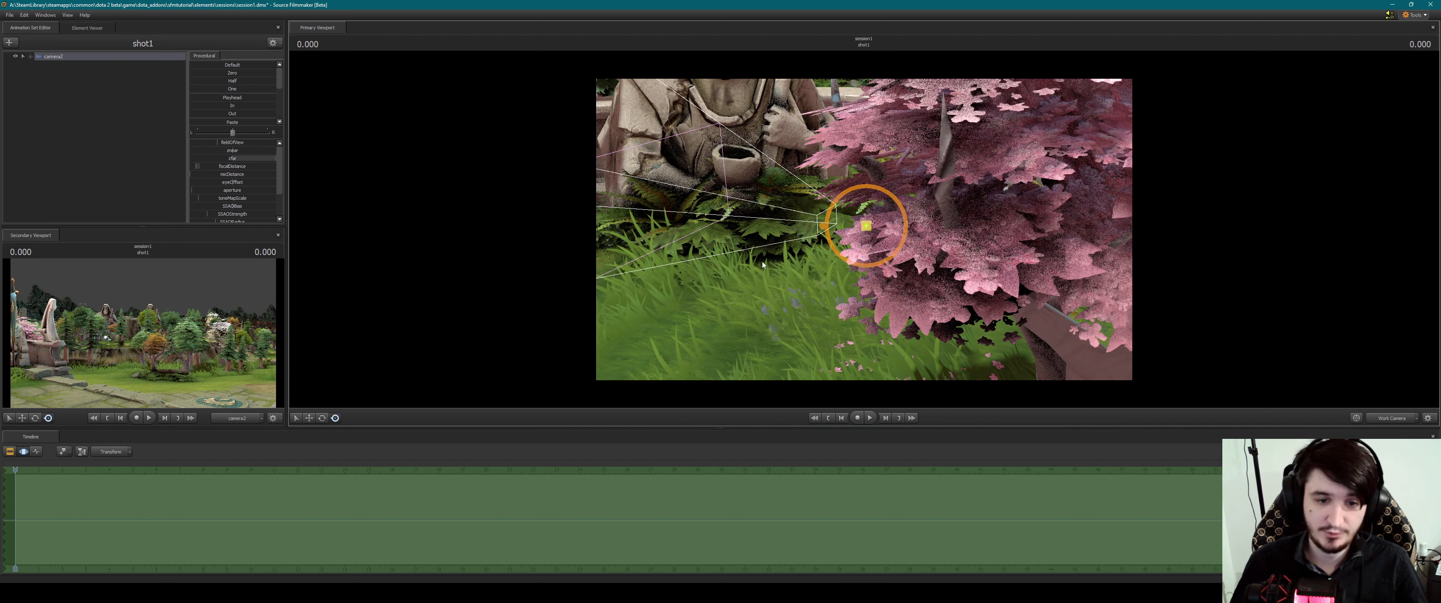
Switch to the Move manipulator and shift camera2 clear of the pink tree's foliage
{"action": "left_click", "coordinate": [323, 420]}
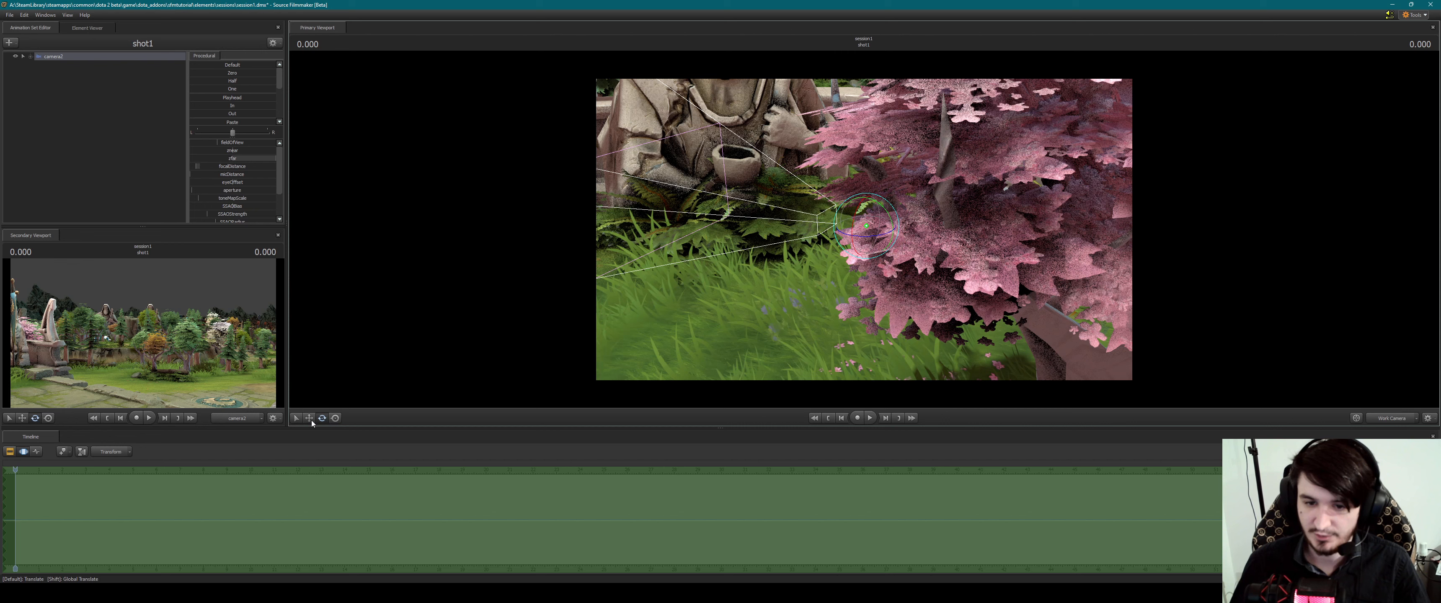
{"action": "left_click", "coordinate": [310, 419]}
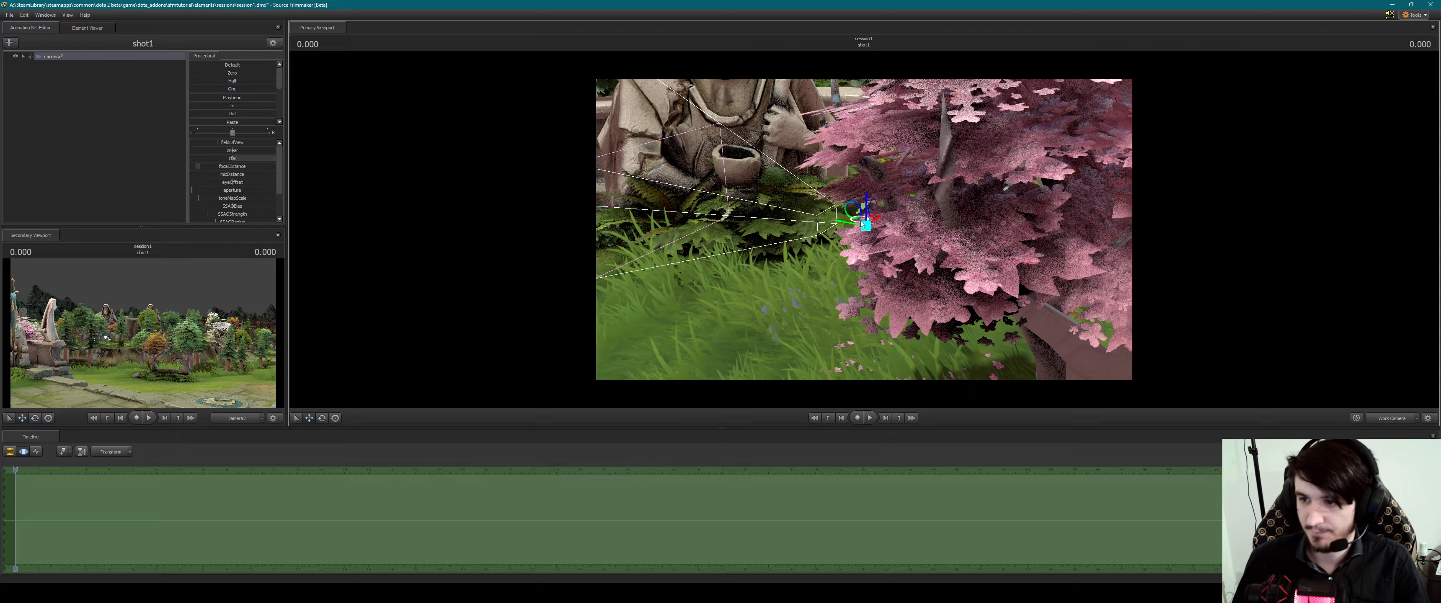
{"action": "left_click_drag", "start_coordinate": [857, 270], "coordinate": [937, 277]}
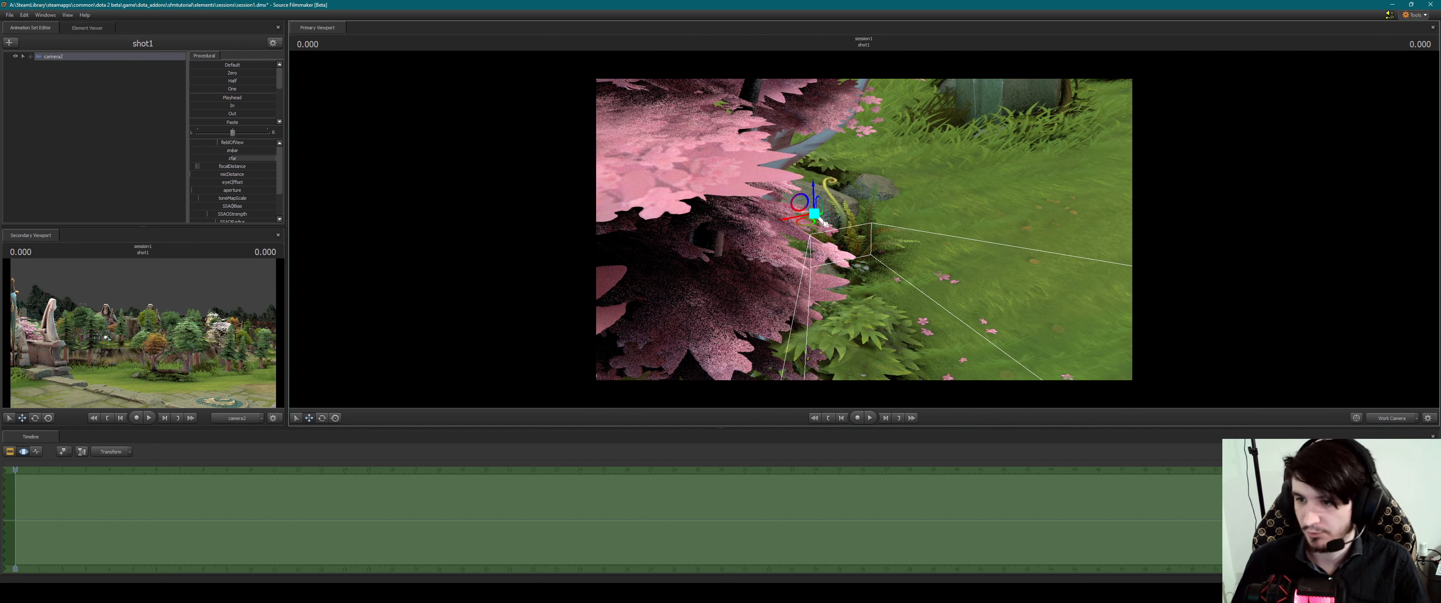
{"action": "left_click_drag", "start_coordinate": [825, 224], "coordinate": [879, 165]}
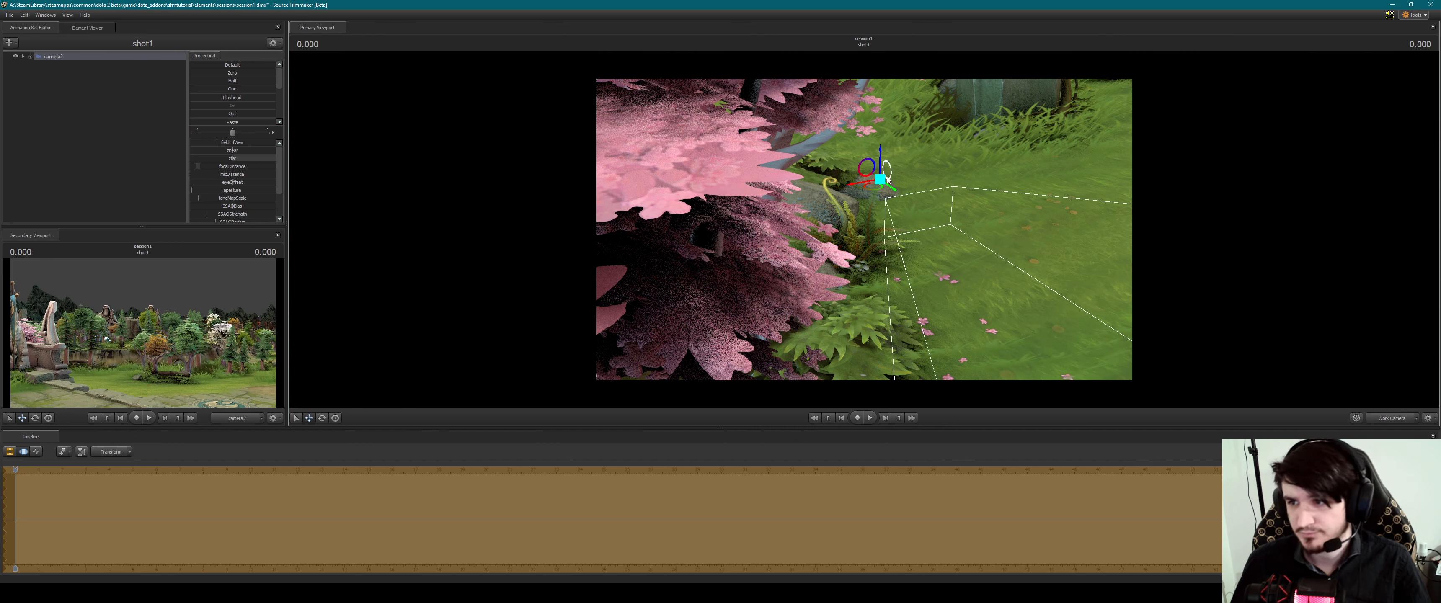
Try moving camera2 across the grass while viewing it from above, and undo the move
{"action": "left_click_drag", "start_coordinate": [873, 189], "coordinate": [839, 313]}
{"action": "key", "text": "s"}
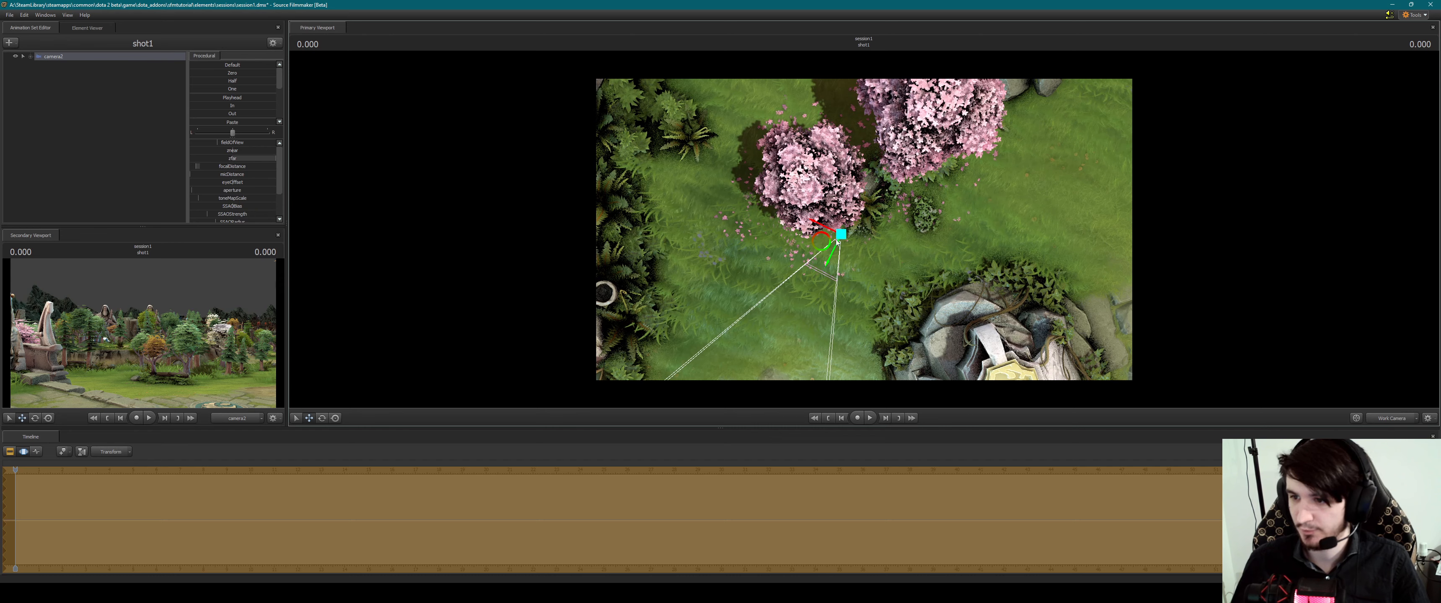
{"action": "left_click_drag", "start_coordinate": [819, 248], "coordinate": [839, 202]}
{"action": "key", "text": "ctrl+z"}
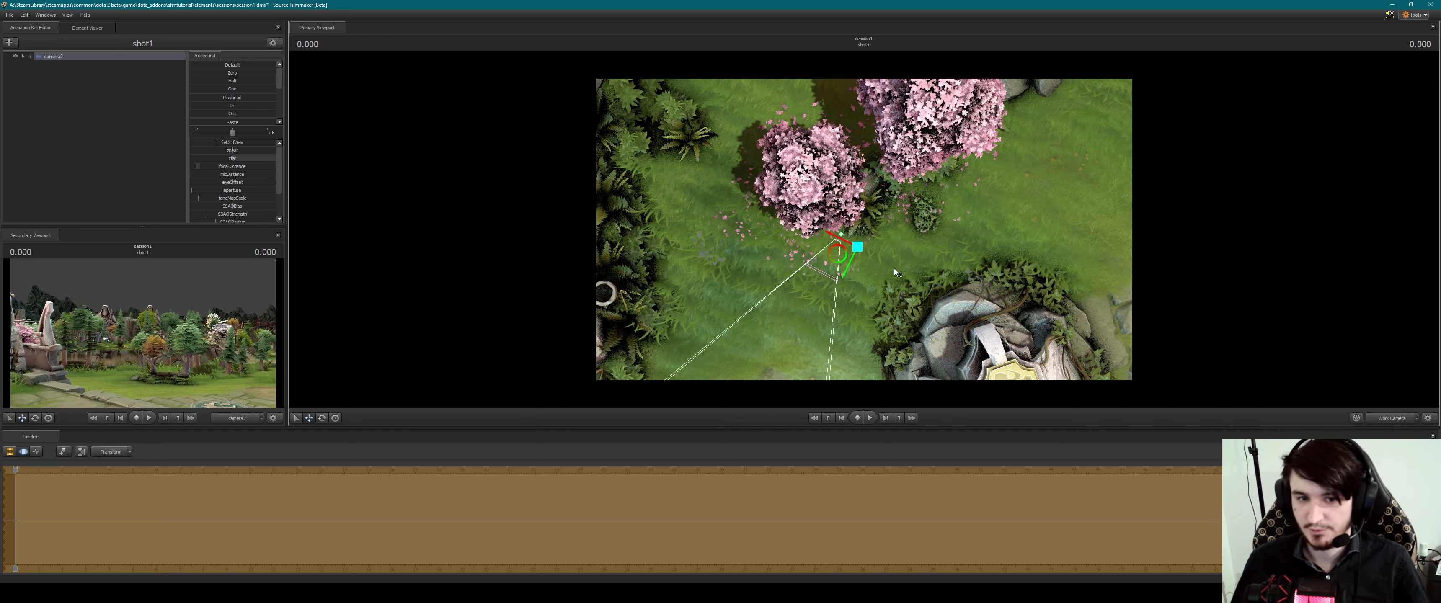
Try turning camera2 with the Rotate manipulator, and undo the rotation
{"action": "left_click_drag", "start_coordinate": [1018, 268], "coordinate": [847, 307]}
{"action": "key", "text": "w"}
{"action": "key", "text": "e"}
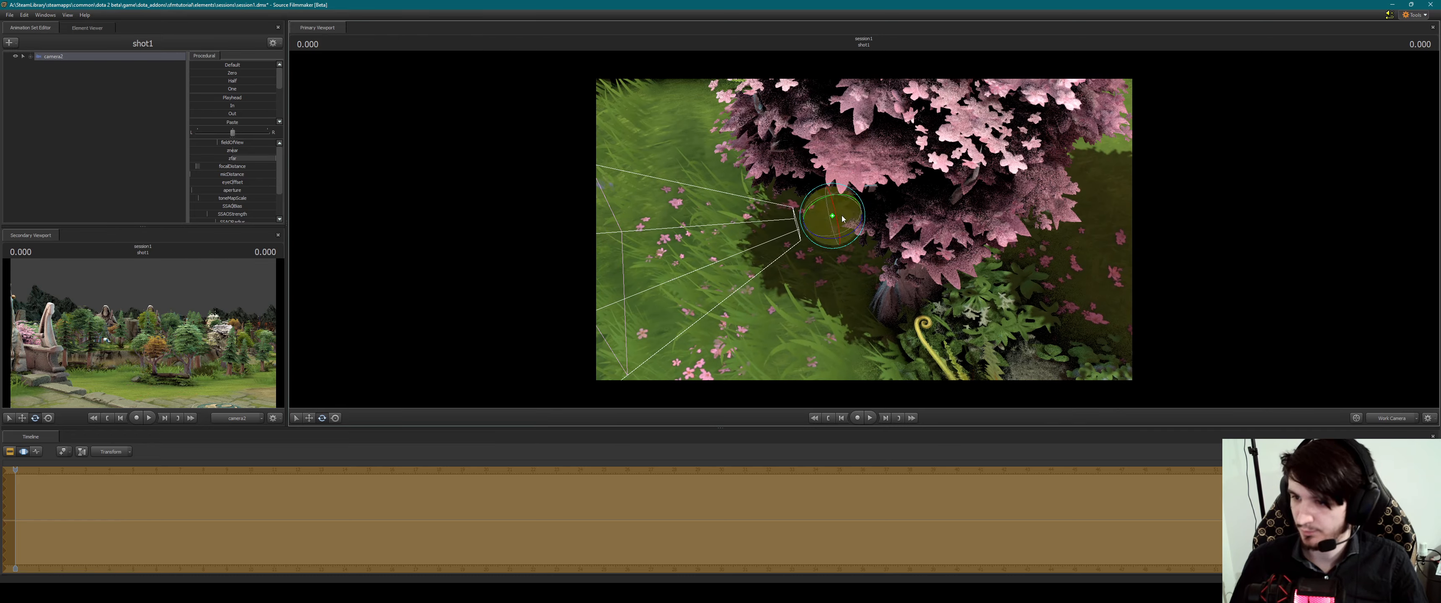
{"action": "left_click_drag", "start_coordinate": [811, 207], "coordinate": [804, 252]}
{"action": "key", "text": "ctrl+z"}
Create an animation set for a new skybox, choosing a Dota sky for the shot
{"action": "left_click_drag", "start_coordinate": [823, 318], "coordinate": [827, 285]}
{"action": "right_click_drag", "start_coordinate": [822, 317], "coordinate": [673, 315]}
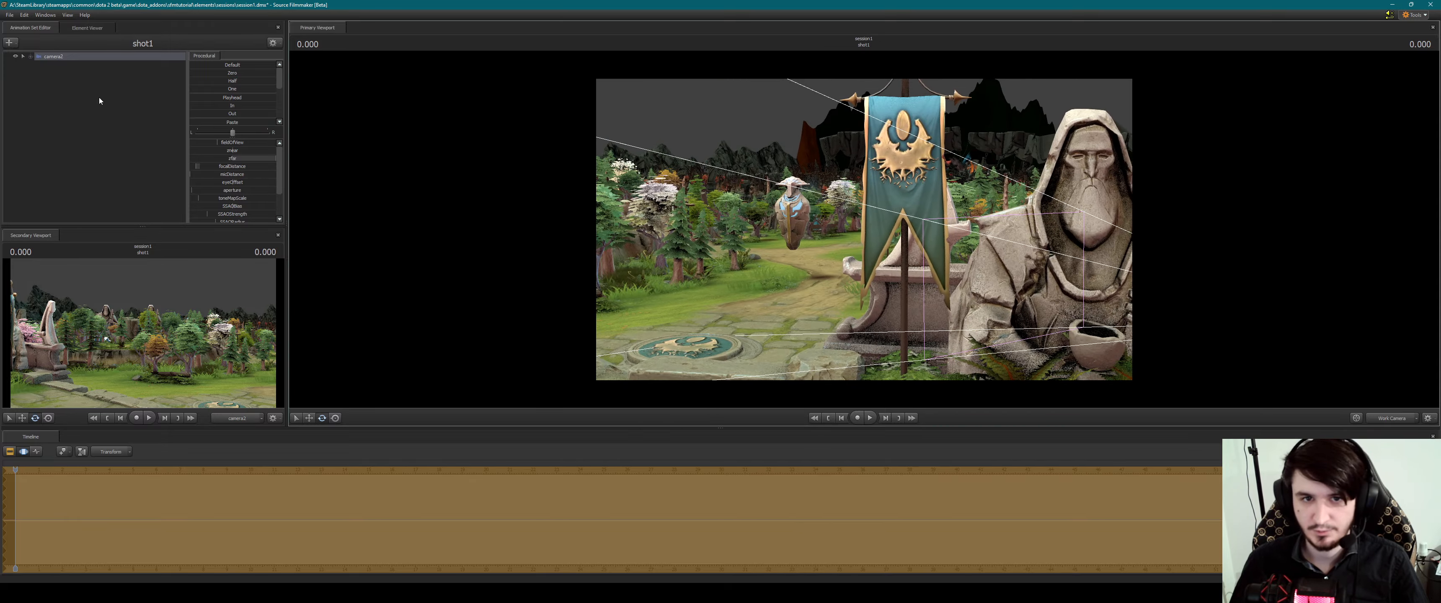
{"action": "right_click", "coordinate": [107, 105]}
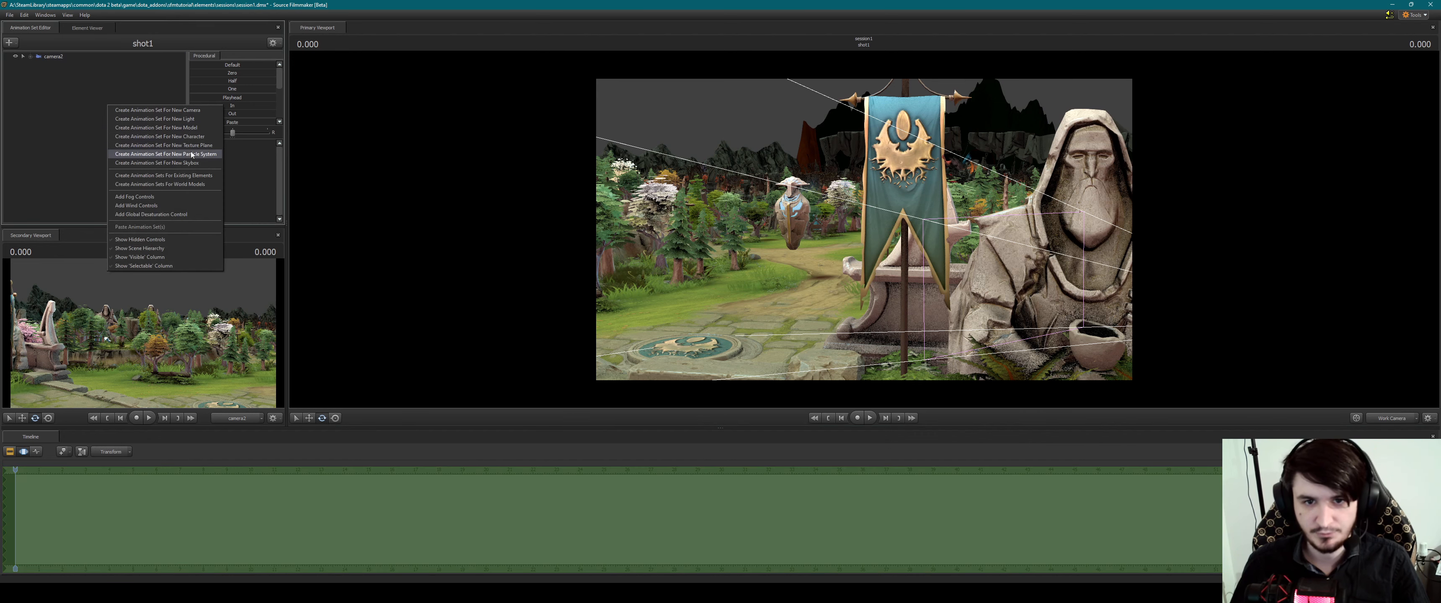
{"action": "left_click", "coordinate": [172, 163]}
{"action": "double_click", "coordinate": [566, 224]}
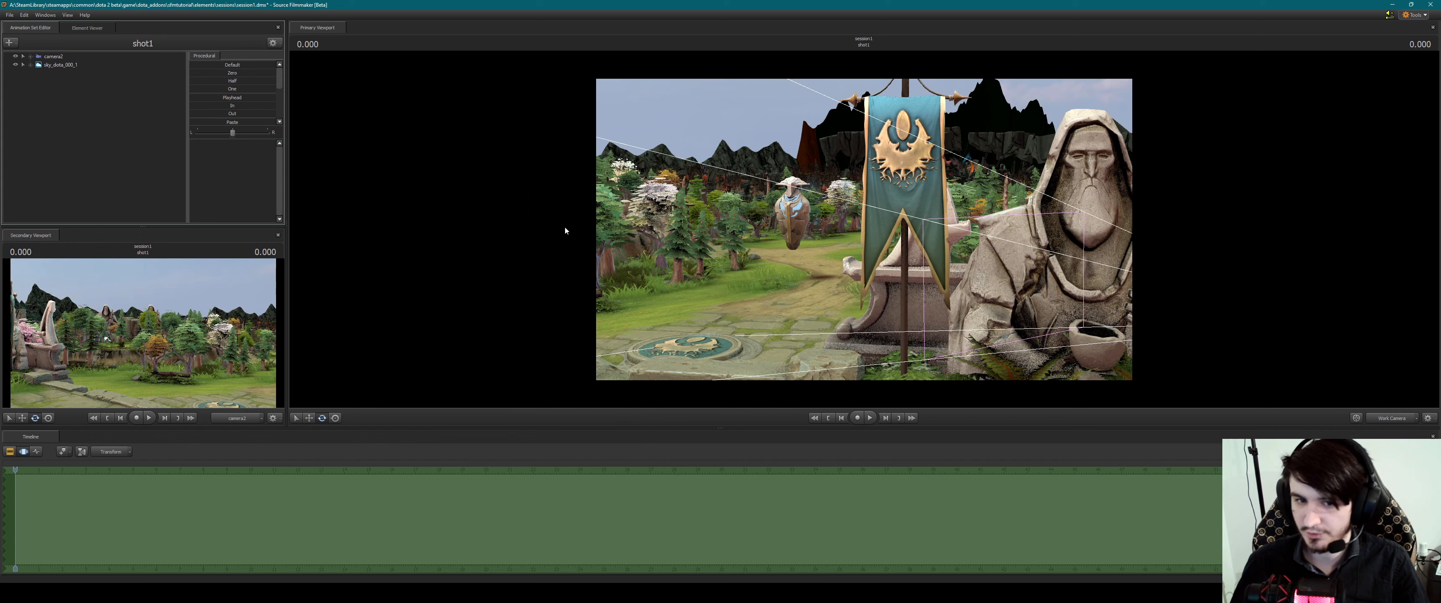
Try out the skybox's brightness and tint_green controls
{"action": "left_click", "coordinate": [54, 65]}
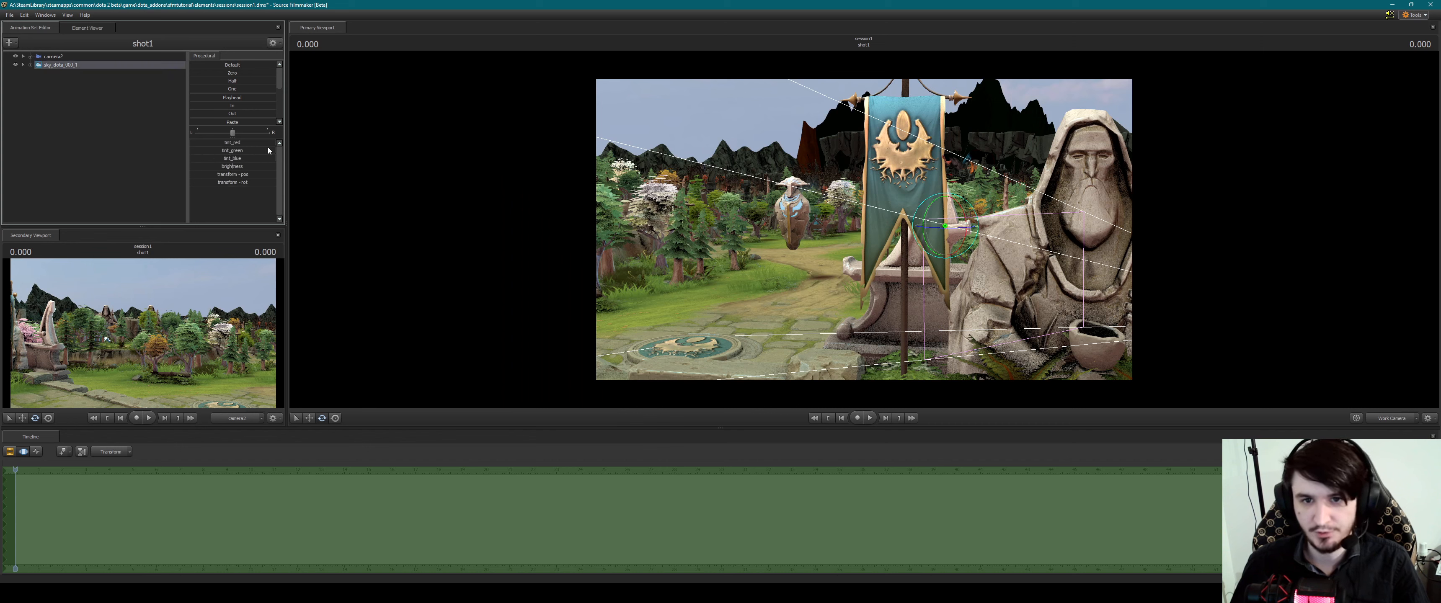
{"action": "left_click_drag", "start_coordinate": [241, 168], "coordinate": [209, 166]}
{"action": "right_click", "coordinate": [209, 166]}
{"action": "left_click", "coordinate": [241, 173]}
{"action": "right_click", "coordinate": [238, 150]}
{"action": "left_click", "coordinate": [251, 157]}
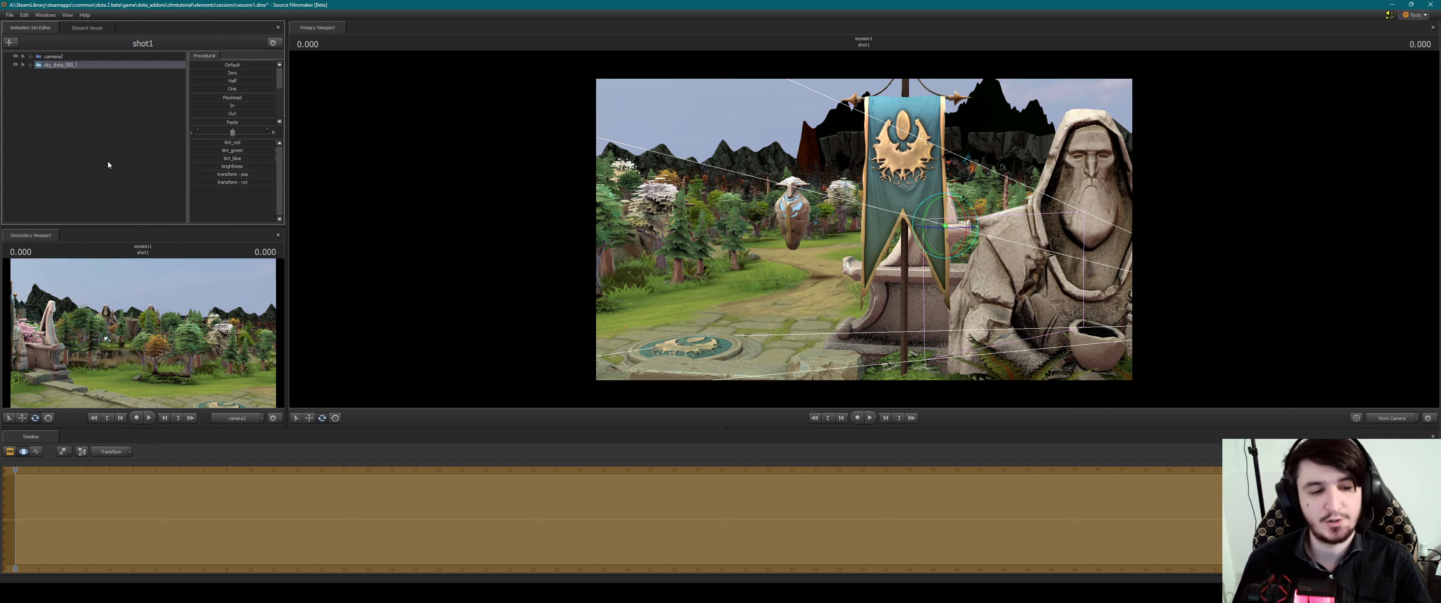
Start an animation set for a new character and find Dawnbreaker by searching for "dawn"
{"action": "right_click", "coordinate": [88, 97]}
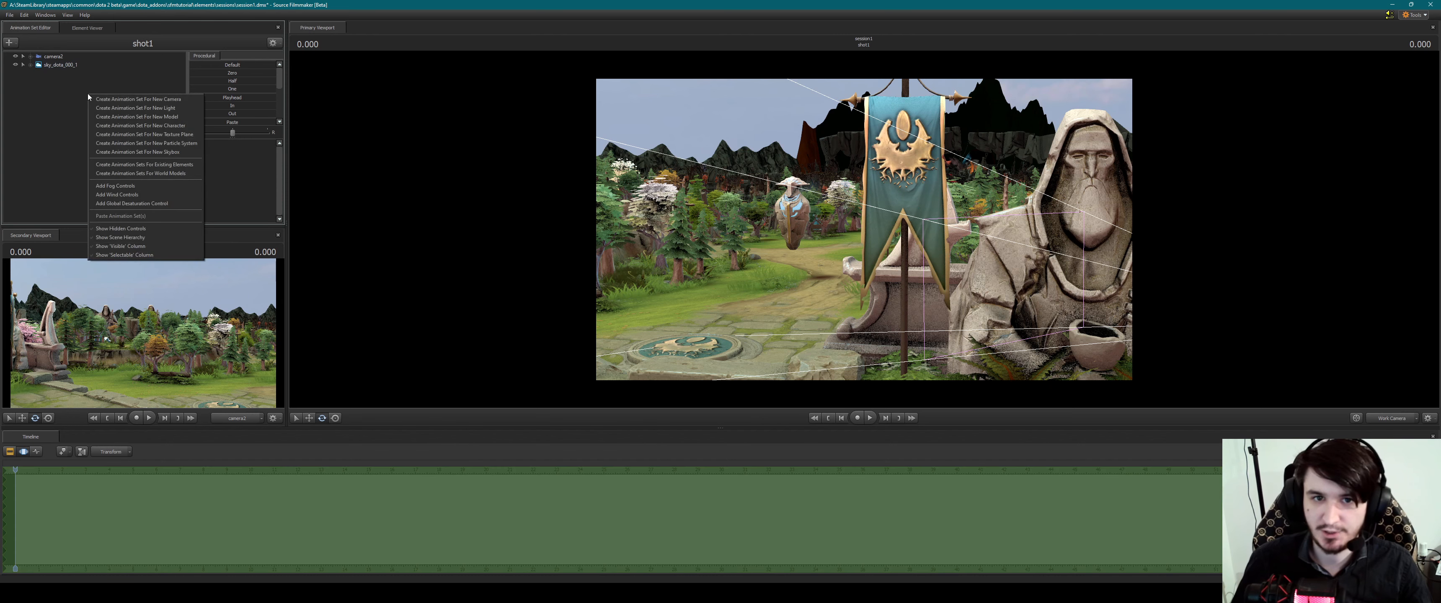
{"action": "left_click", "coordinate": [166, 127]}
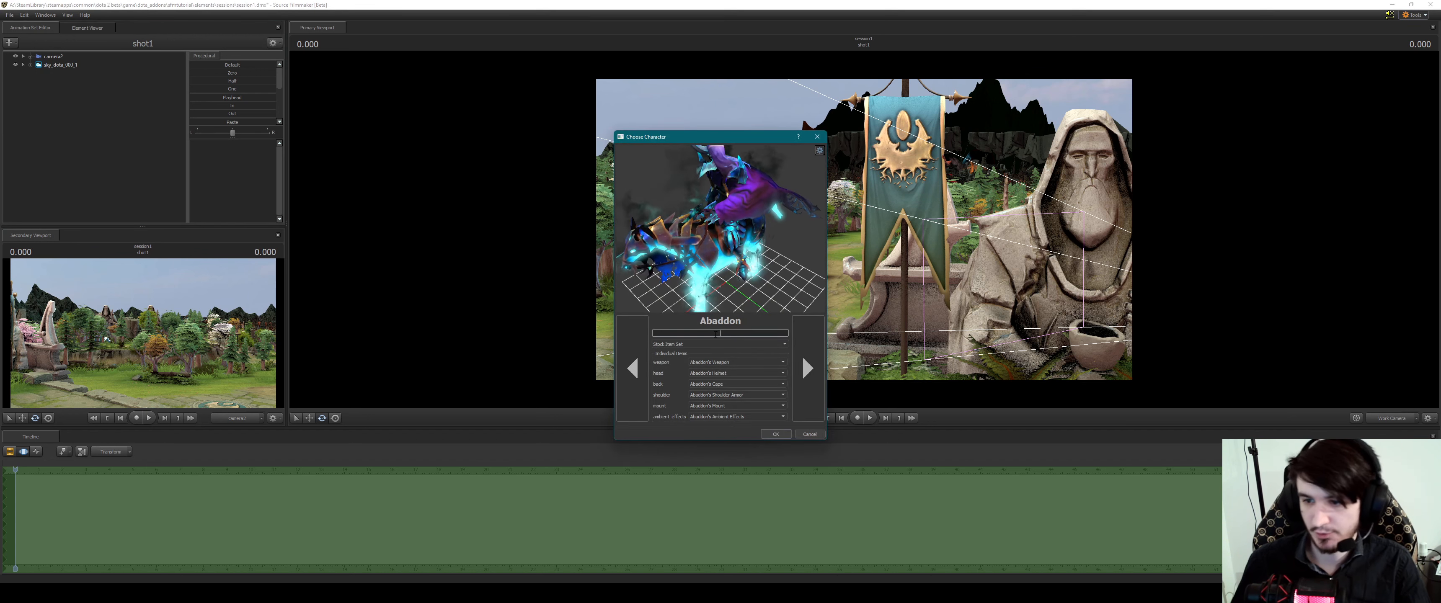
{"action": "type", "text": "dawn"}
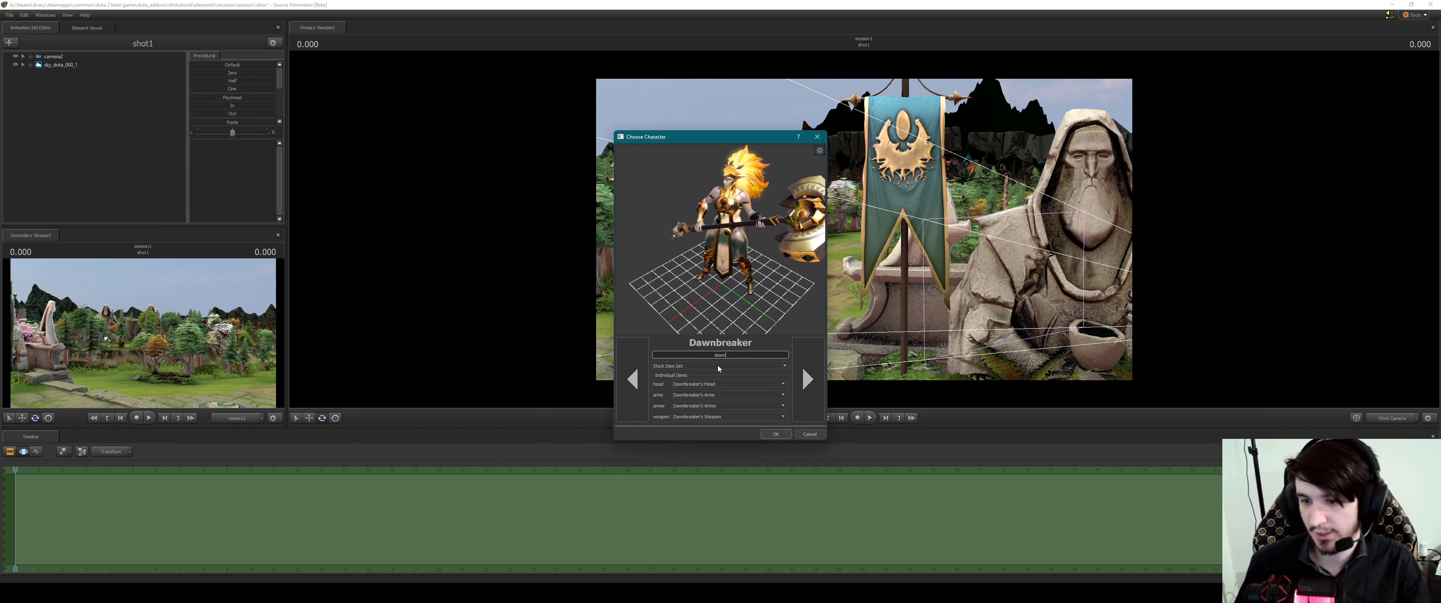
Preview the Perception of the First Light item set on Dawnbreaker
{"action": "left_click", "coordinate": [719, 367]}
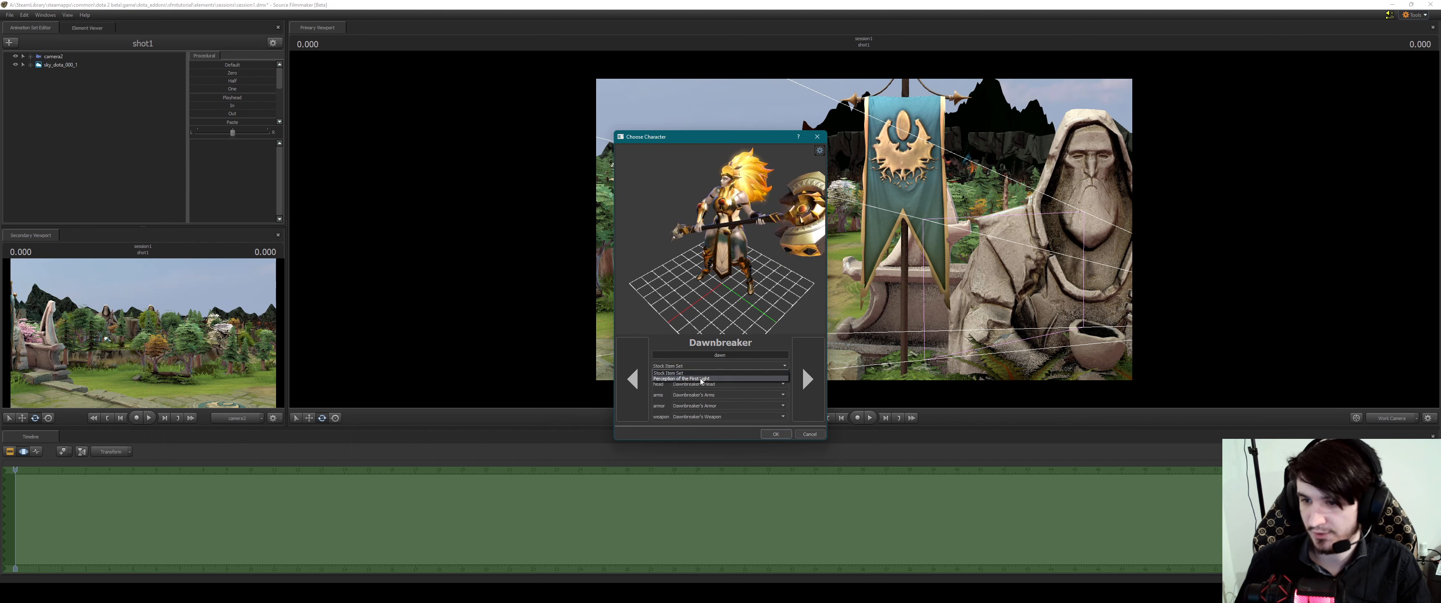
{"action": "left_click", "coordinate": [701, 379]}
{"action": "type", "text": "wa"}
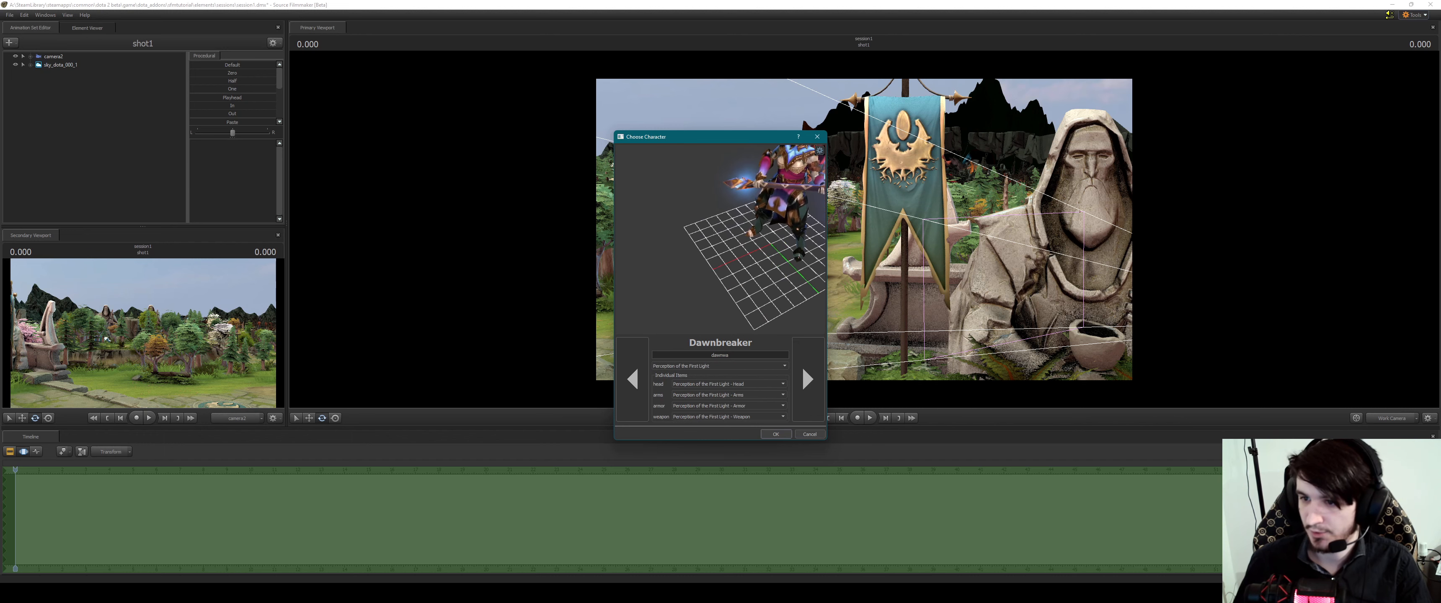
{"action": "type", "text": "aaaaa"}
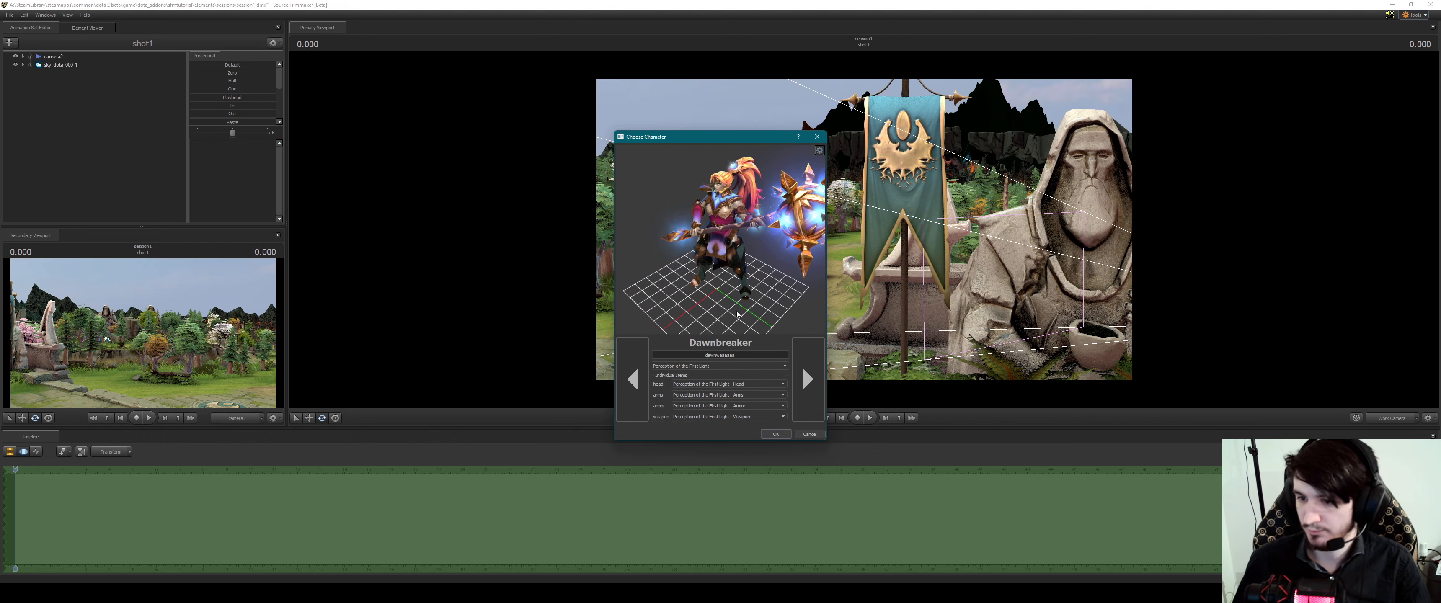
{"action": "key", "text": "BackSpace"}
{"action": "key", "text": "BackSpace"}
{"action": "key", "text": "BackSpace"}
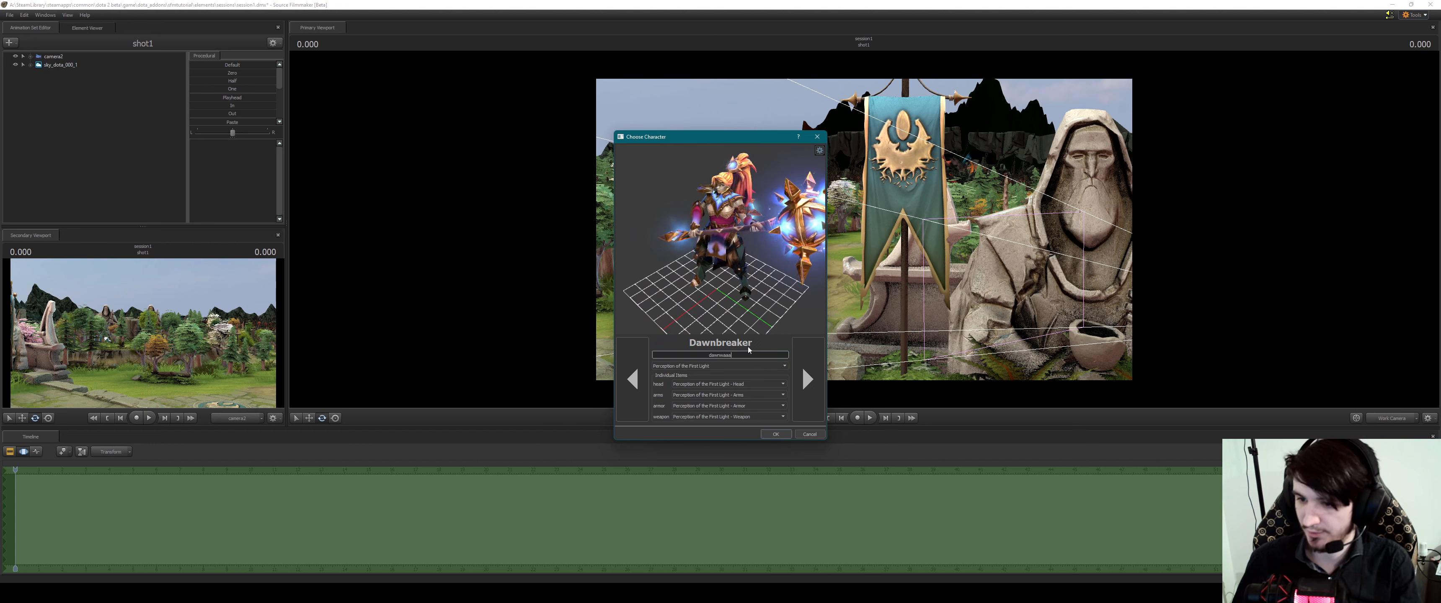
{"action": "key", "text": "BackSpace"}
{"action": "key", "text": "BackSpace"}
{"action": "key", "text": "BackSpace"}
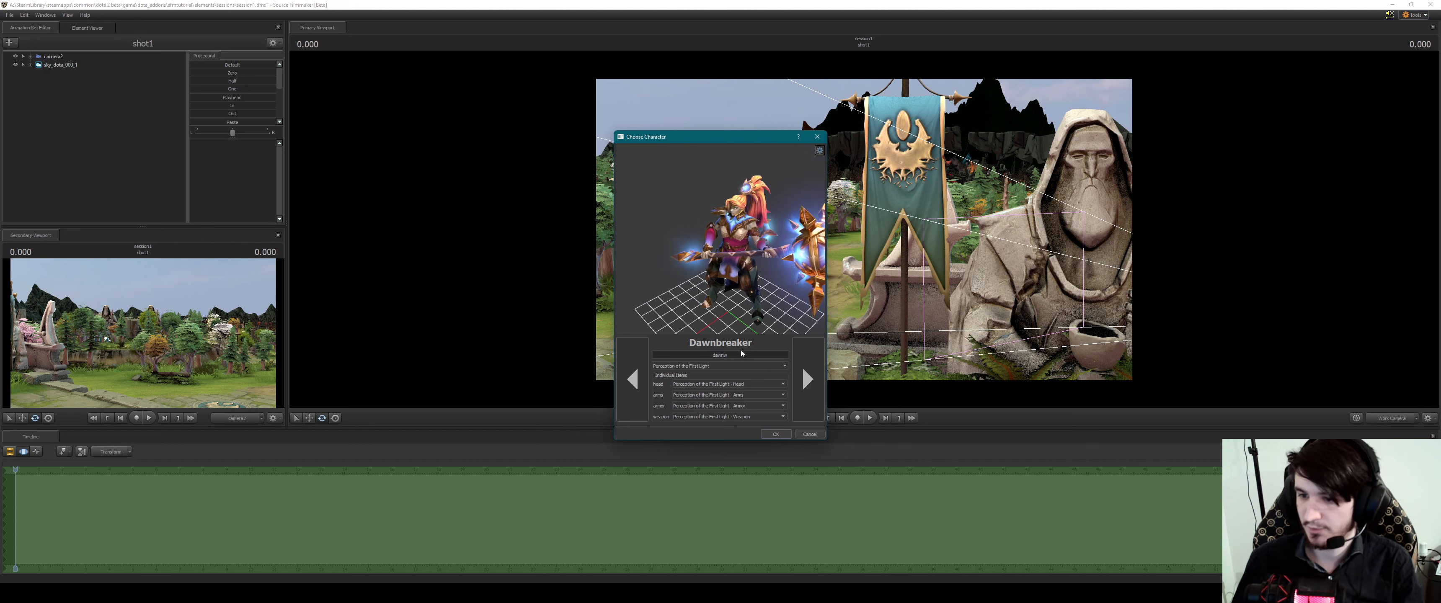
{"action": "key", "text": "BackSpace"}
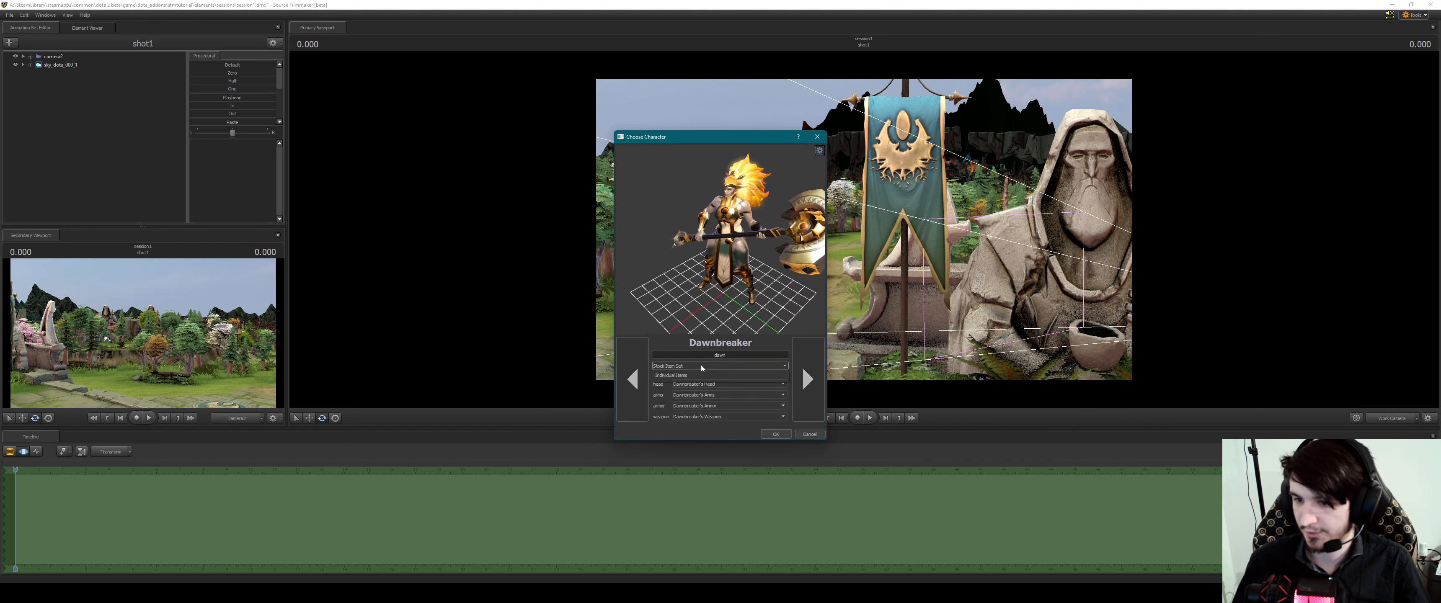
Try Dawnbreaker's Perception of the First Light set with the head, arms, armor and weapon items each set to None
{"action": "left_click", "coordinate": [701, 366]}
{"action": "left_click", "coordinate": [702, 376]}
{"action": "left_click", "coordinate": [704, 385]}
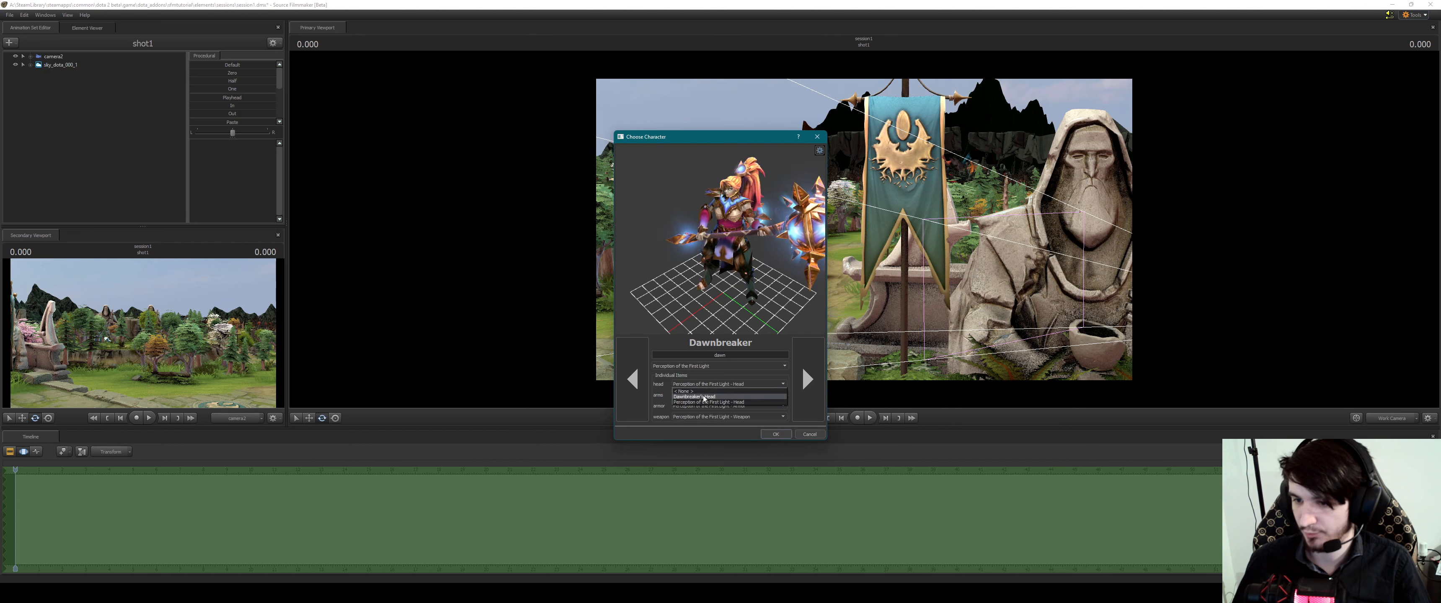
{"action": "left_click", "coordinate": [684, 391]}
{"action": "left_click", "coordinate": [705, 395]}
{"action": "left_click", "coordinate": [685, 401]}
{"action": "left_click", "coordinate": [707, 406]}
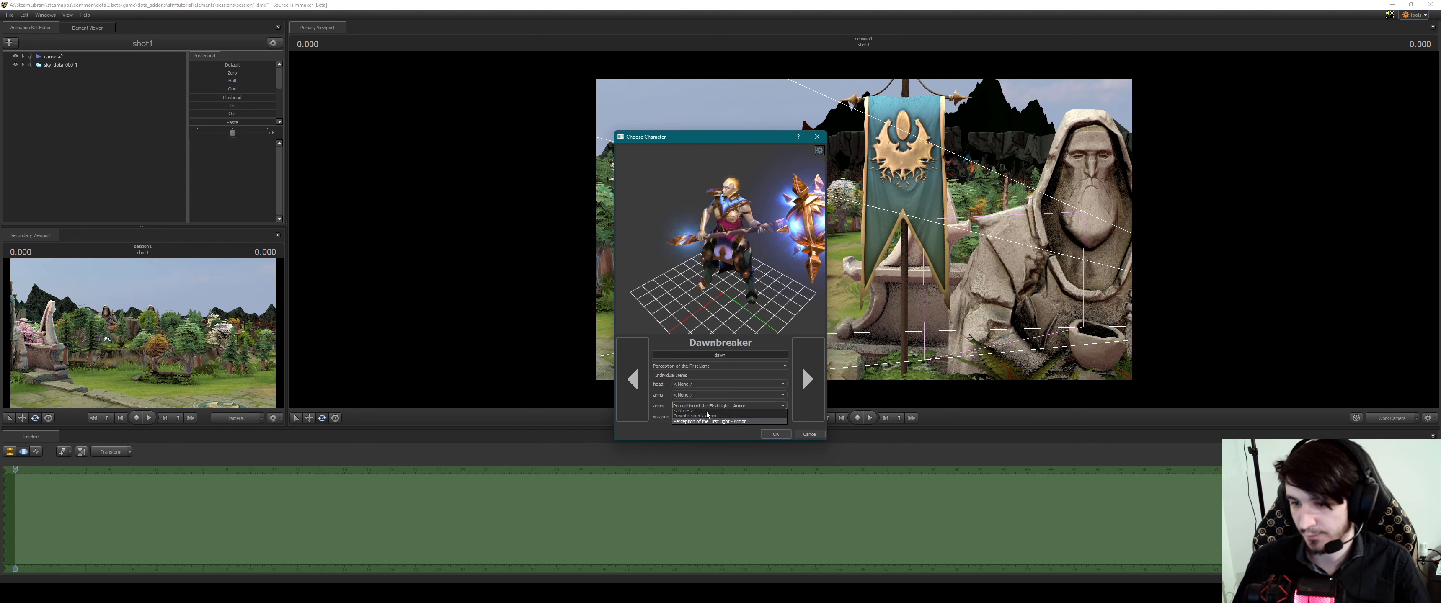
{"action": "left_click", "coordinate": [707, 410]}
{"action": "left_click", "coordinate": [708, 418]}
{"action": "left_click", "coordinate": [707, 429]}
{"action": "left_click", "coordinate": [707, 419]}
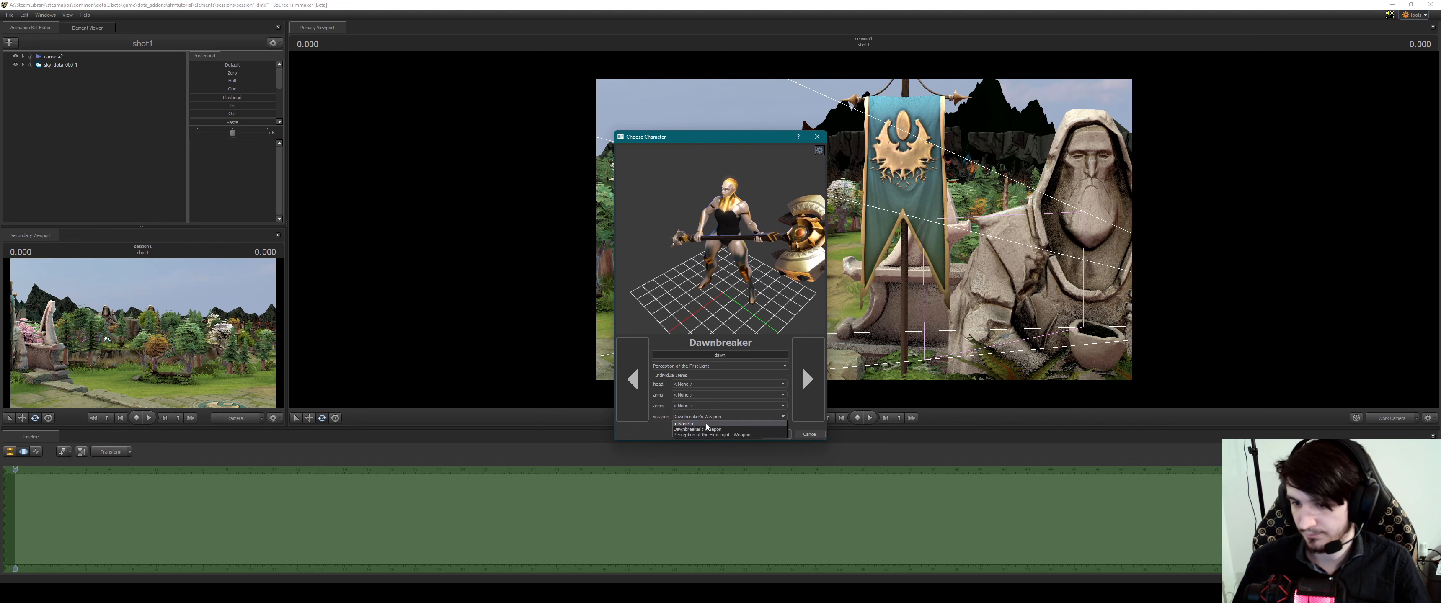
{"action": "left_click", "coordinate": [706, 424]}
Give Dawnbreaker the Stock Item Set and add the character to the shot
{"action": "left_click", "coordinate": [716, 366]}
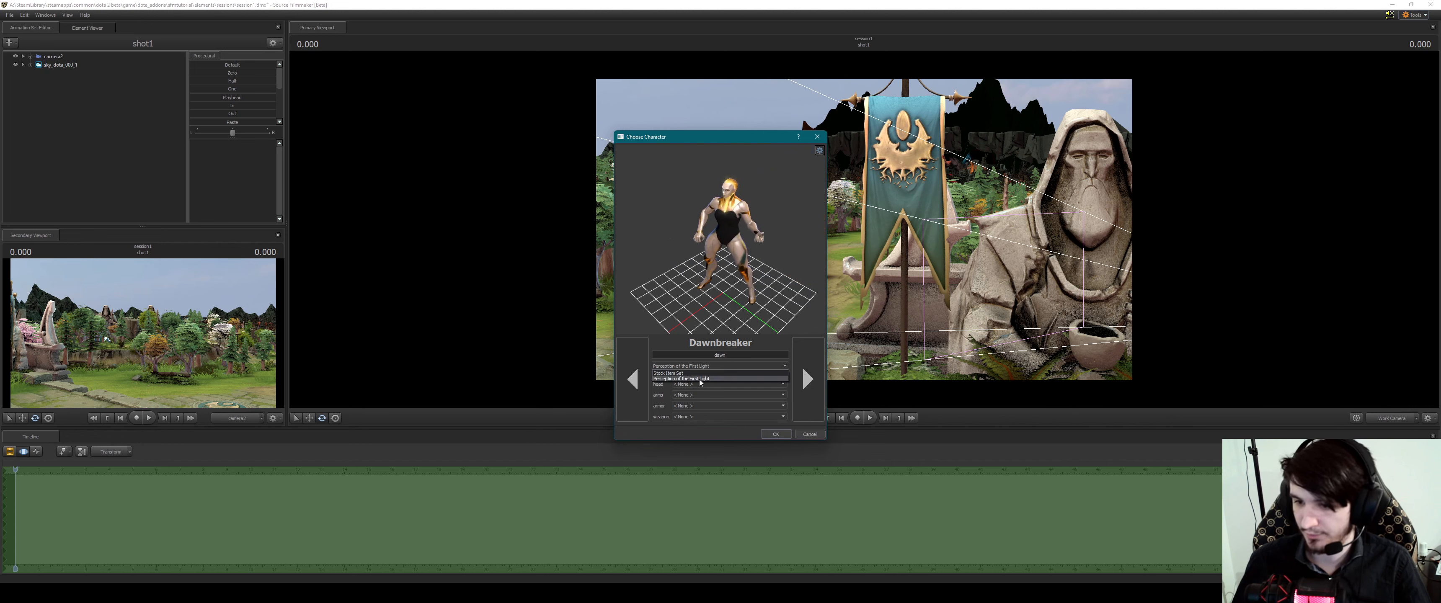
{"action": "left_click", "coordinate": [697, 378]}
{"action": "left_click", "coordinate": [774, 433]}
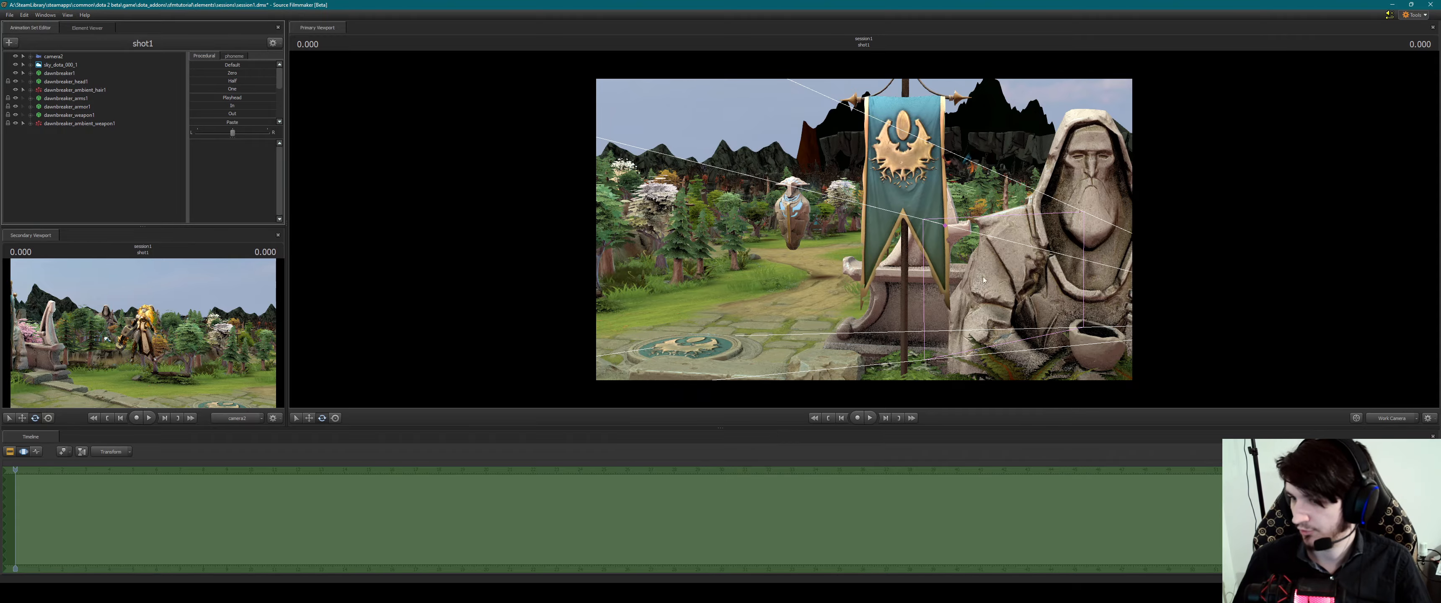
Select the main Dawnbreaker model and move it from the top of the stone stairs out over the paved ground beside them
{"action": "left_click_drag", "start_coordinate": [983, 280], "coordinate": [436, 302]}
{"action": "key", "text": "w"}
{"action": "key", "text": "d"}
{"action": "key", "text": "s"}
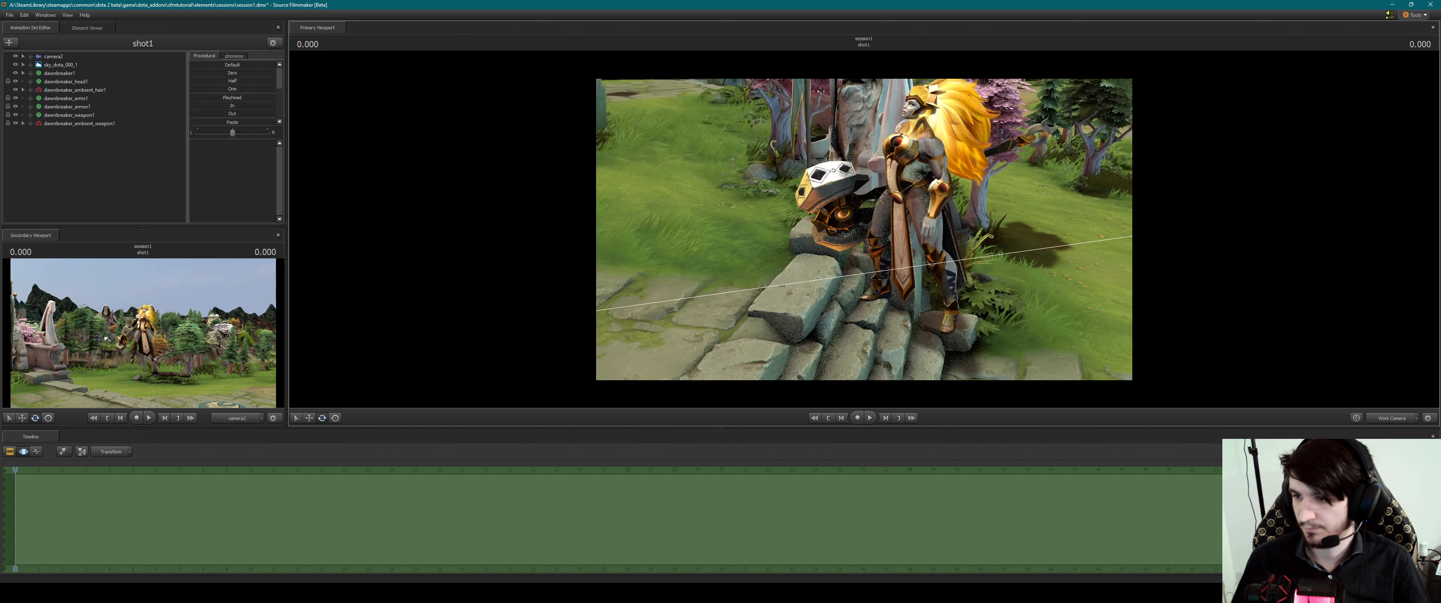
{"action": "right_click_drag", "start_coordinate": [983, 280], "coordinate": [984, 280]}
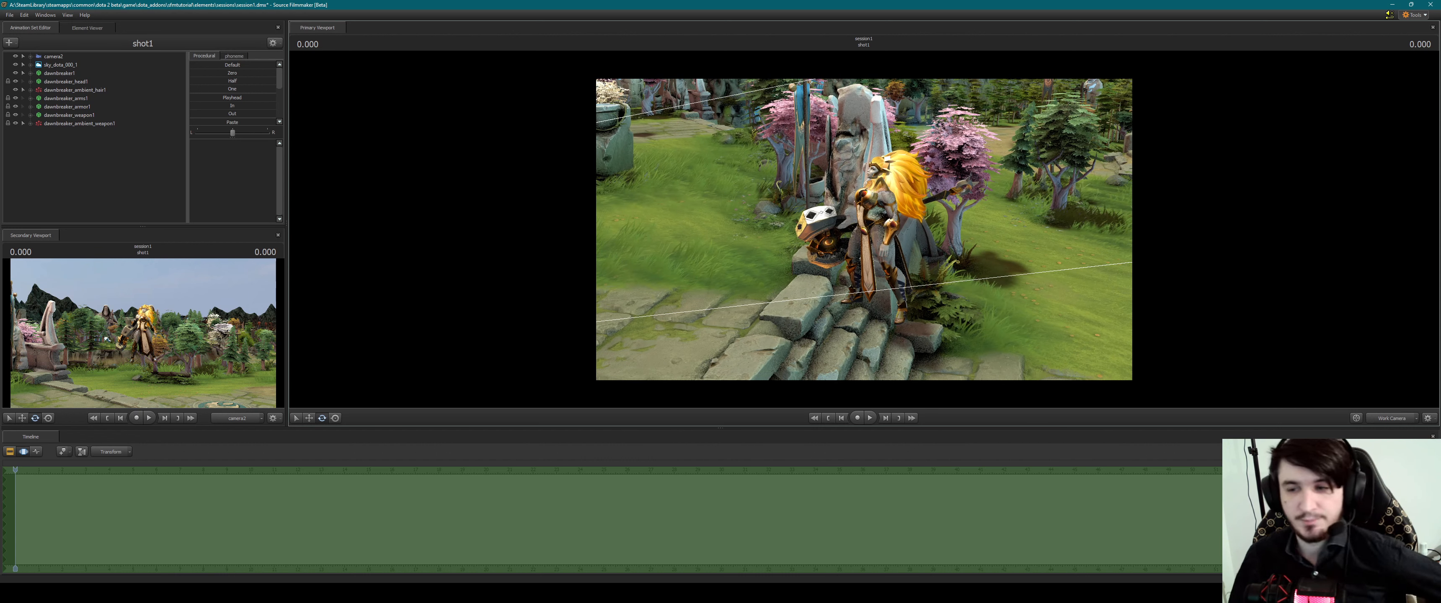
{"action": "left_click", "coordinate": [51, 73]}
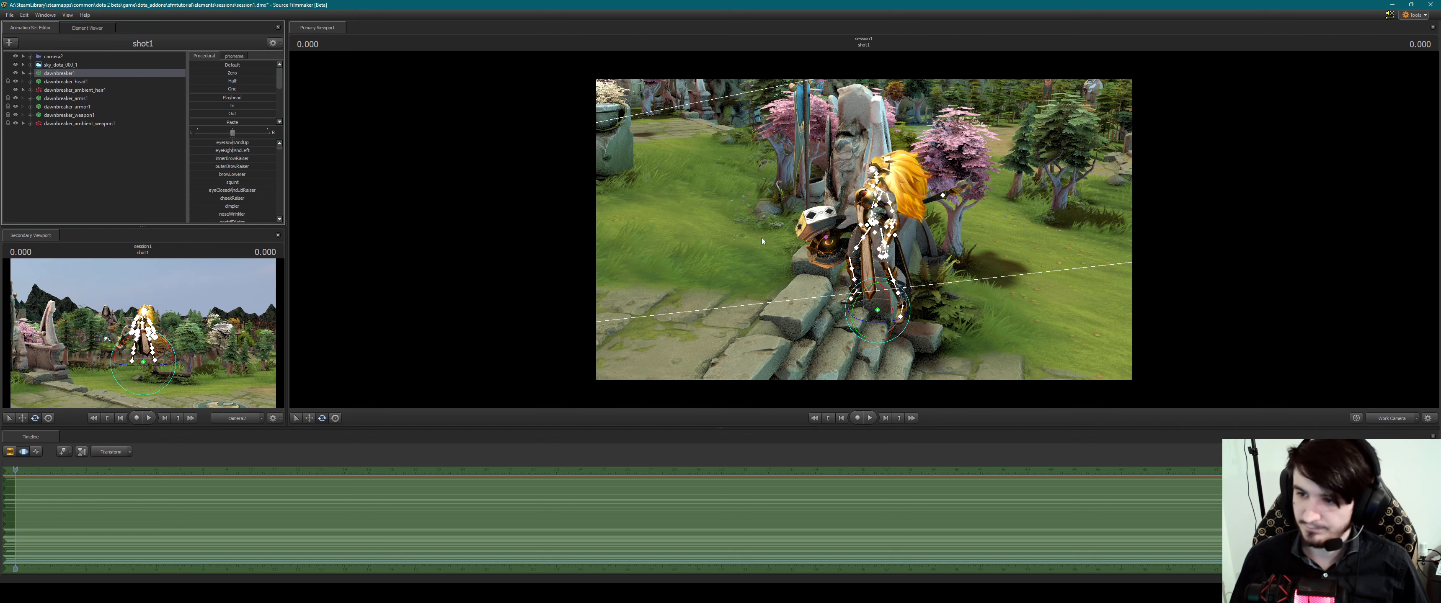
{"action": "left_click_drag", "start_coordinate": [761, 241], "coordinate": [747, 285]}
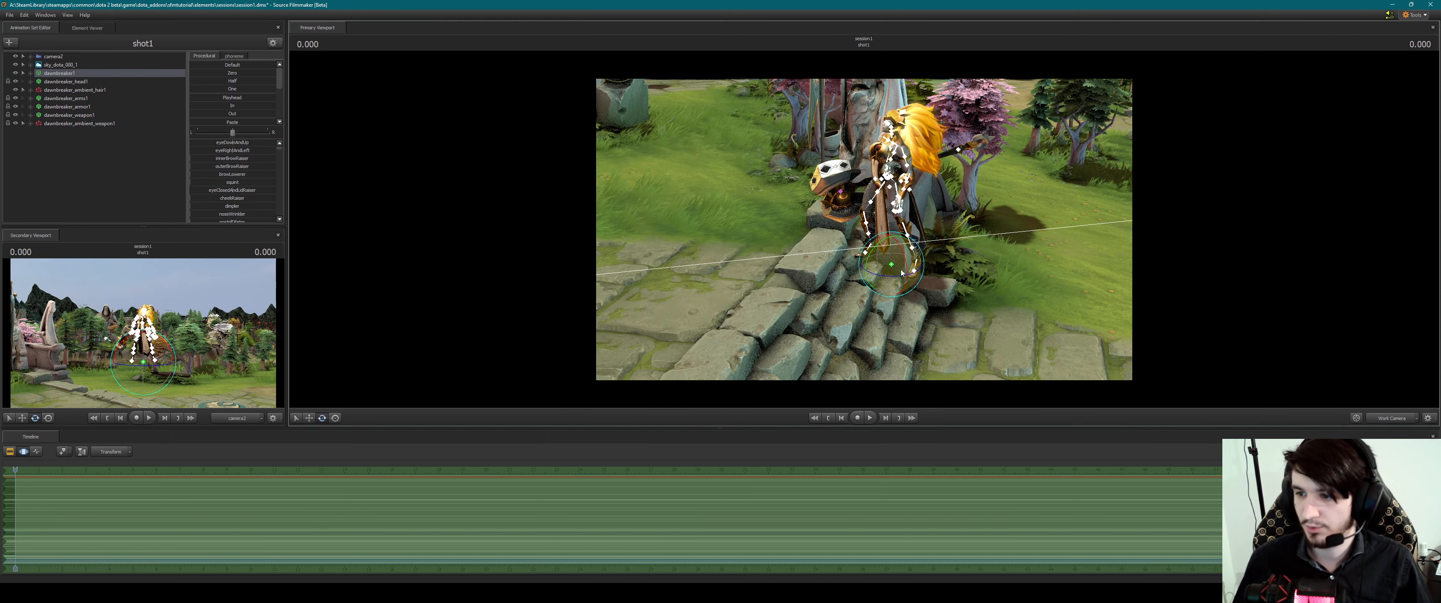
{"action": "key", "text": "w"}
{"action": "left_click_drag", "start_coordinate": [806, 246], "coordinate": [735, 268]}
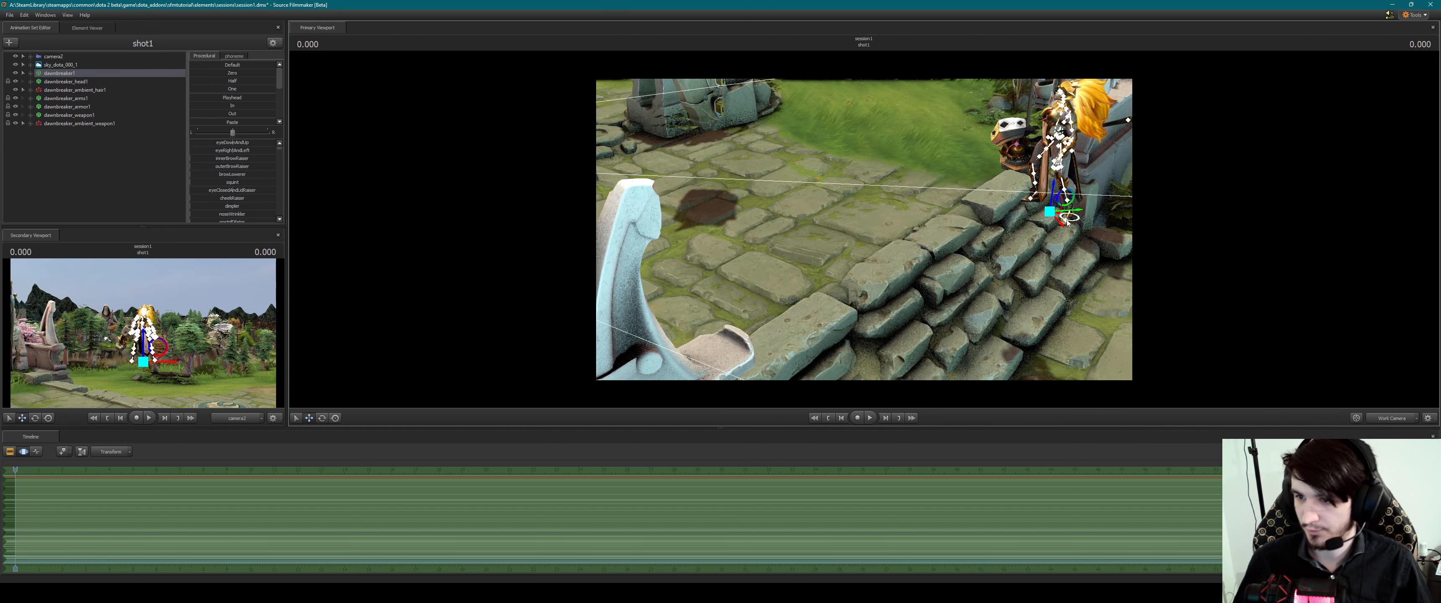
{"action": "left_click_drag", "start_coordinate": [1067, 221], "coordinate": [798, 222]}
{"action": "mouse_move", "coordinate": [798, 223]}
{"action": "left_mouse_down"}
{"action": "mouse_move", "coordinate": [797, 176]}
{"action": "mouse_move", "coordinate": [1081, 212]}
{"action": "mouse_move", "coordinate": [796, 206]}
{"action": "left_mouse_up"}
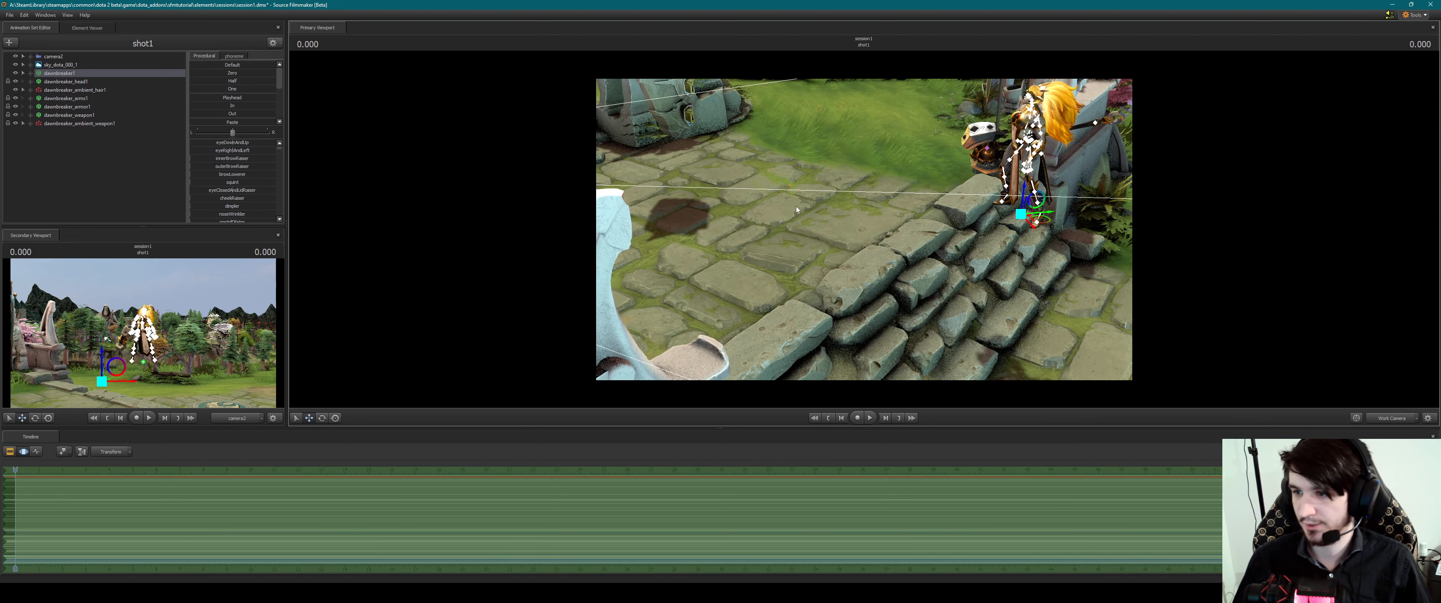
{"action": "left_click_drag", "start_coordinate": [1019, 217], "coordinate": [780, 286]}
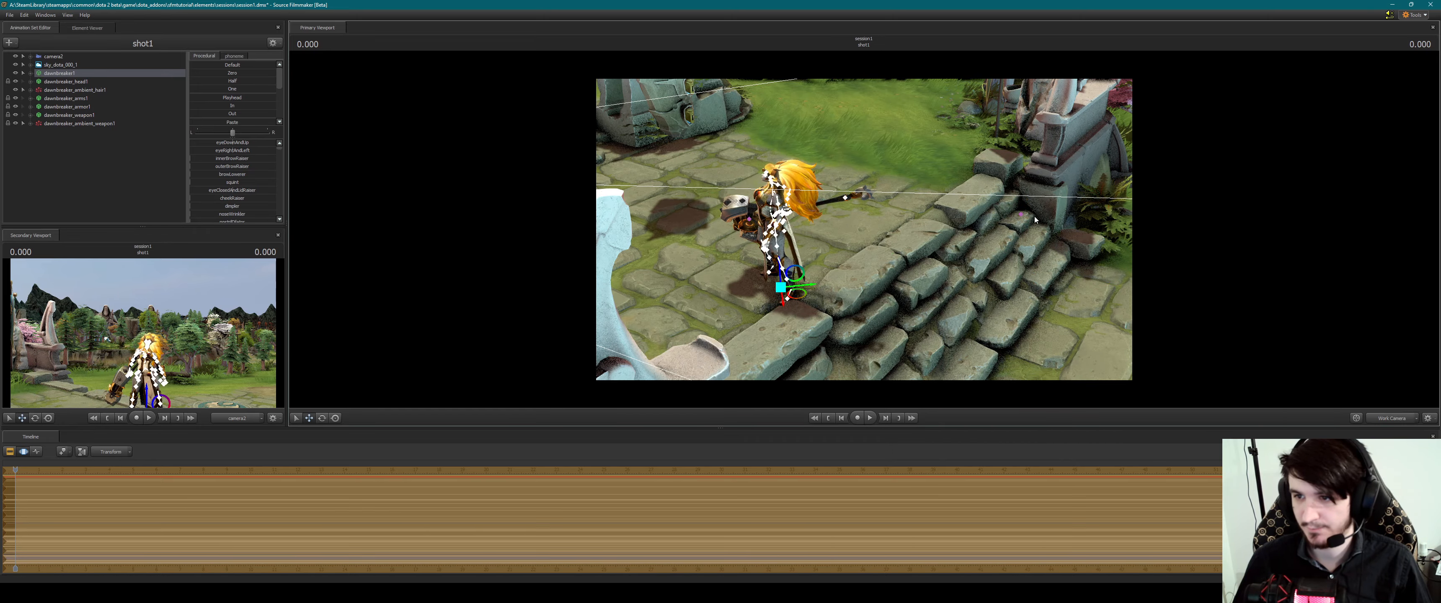
View the scene through camera2 and move the camera closer until Dawnbreaker fills the frame at full length
{"action": "left_click_drag", "start_coordinate": [863, 229], "coordinate": [609, 128]}
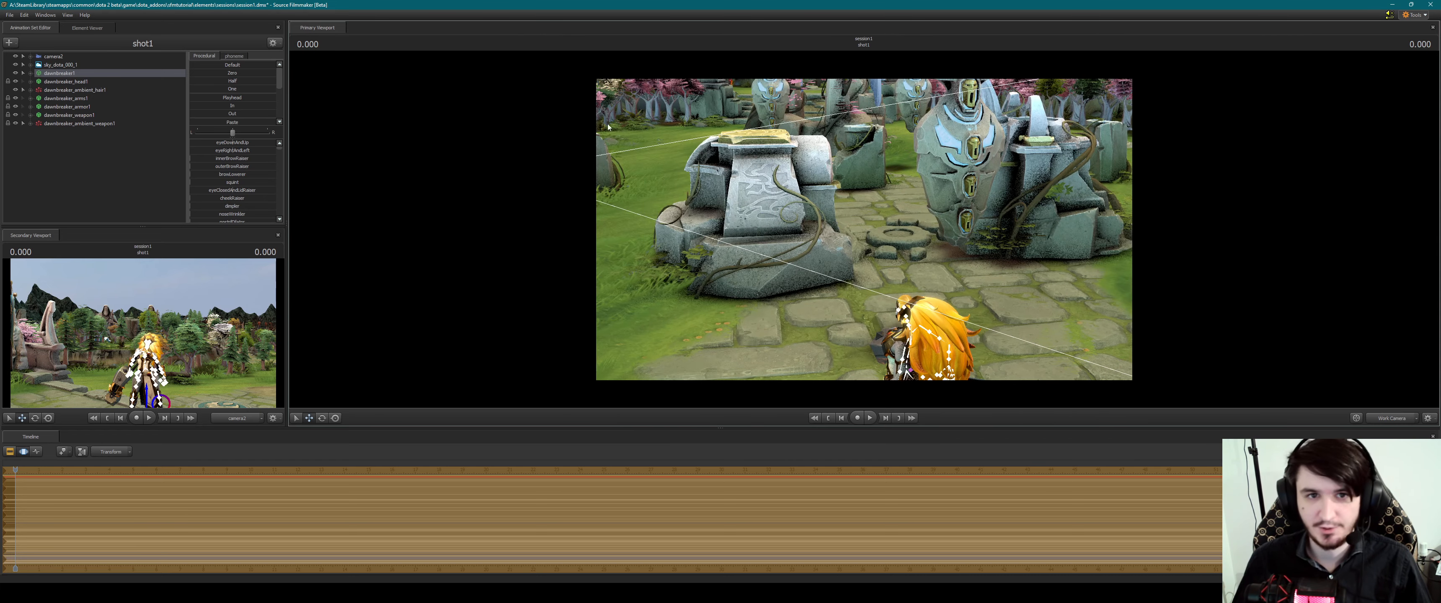
{"action": "left_click", "coordinate": [53, 57]}
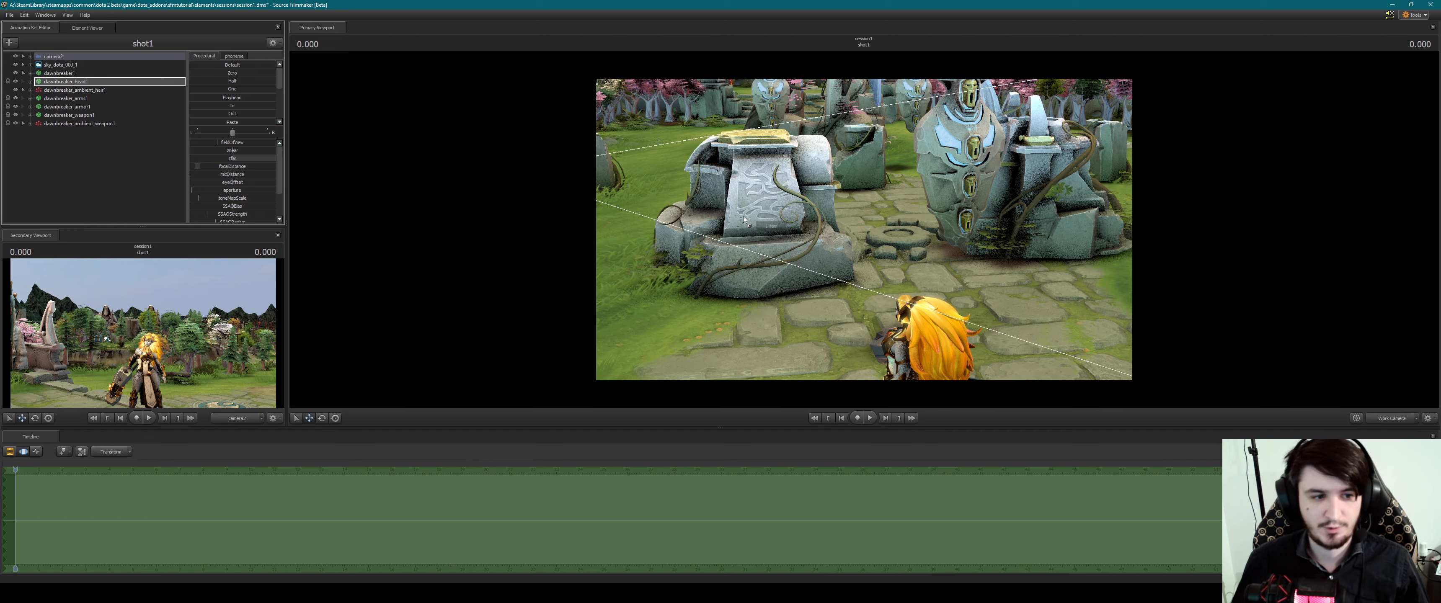
{"action": "left_click_drag", "start_coordinate": [742, 216], "coordinate": [743, 216]}
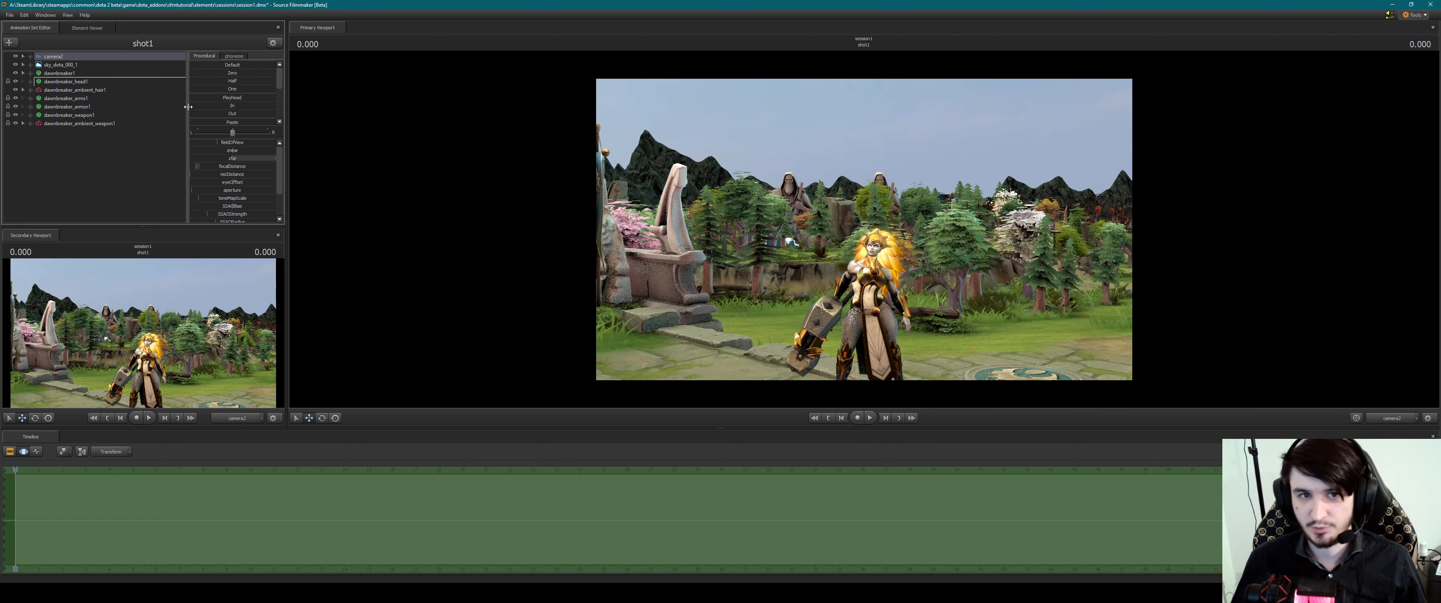
{"action": "mouse_move", "coordinate": [912, 172]}
{"action": "left_mouse_down"}
{"action": "mouse_move", "coordinate": [912, 292]}
{"action": "mouse_move", "coordinate": [912, 184]}
{"action": "mouse_move", "coordinate": [950, 185]}
{"action": "mouse_move", "coordinate": [914, 172]}
{"action": "left_mouse_up"}
{"action": "key", "text": "w"}
{"action": "key", "text": "s"}
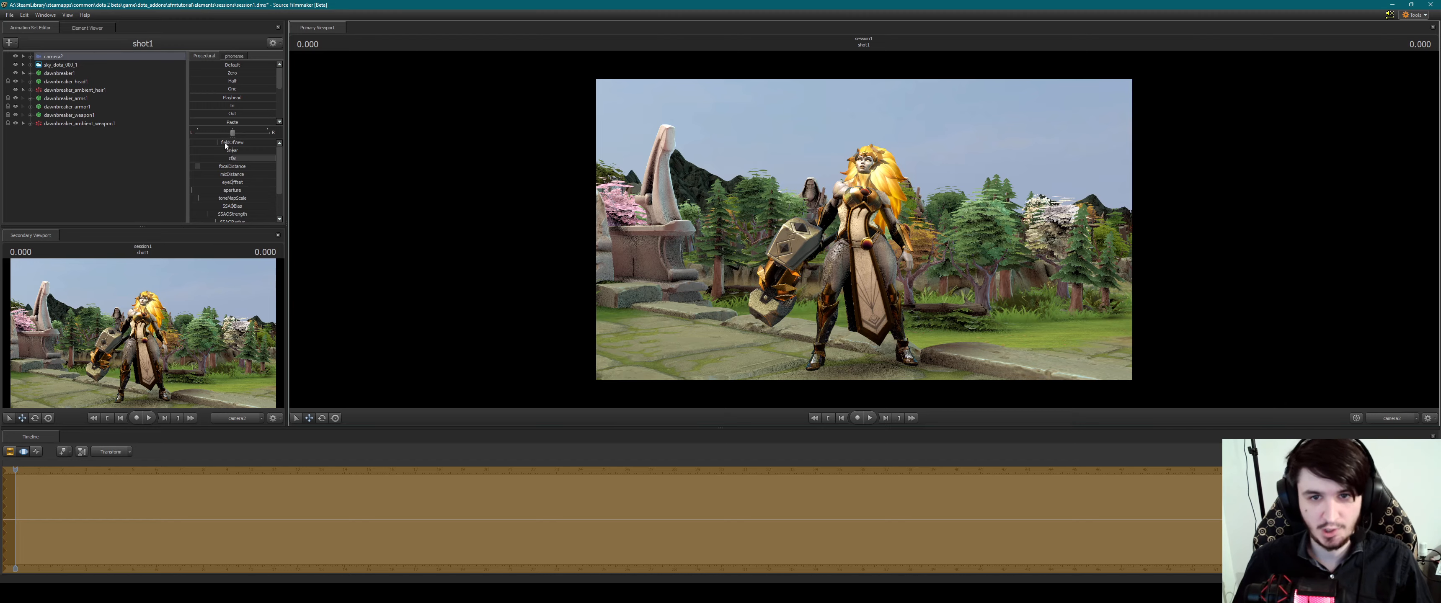
Narrow camera2's field of view and reframe Dawnbreaker in a close low-angle shot from the thighs up
{"action": "left_click_drag", "start_coordinate": [223, 143], "coordinate": [201, 143]}
{"action": "left_click_drag", "start_coordinate": [484, 185], "coordinate": [484, 146]}
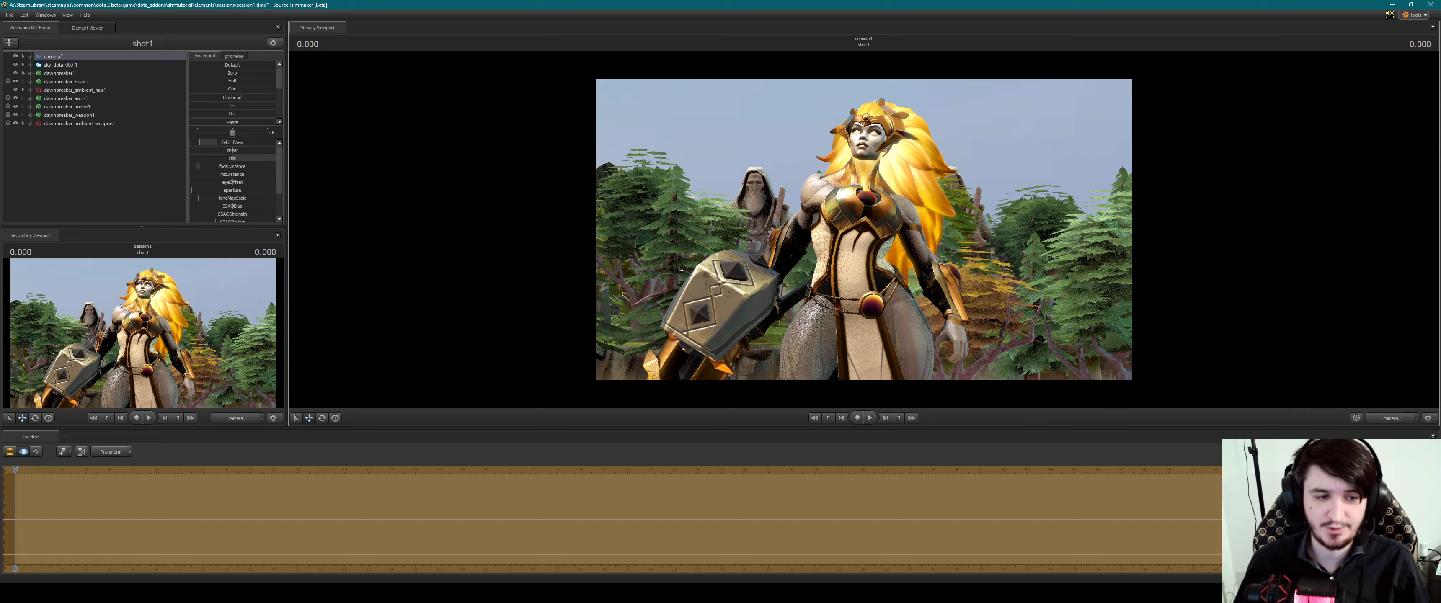
{"action": "left_click_drag", "start_coordinate": [484, 185], "coordinate": [444, 172]}
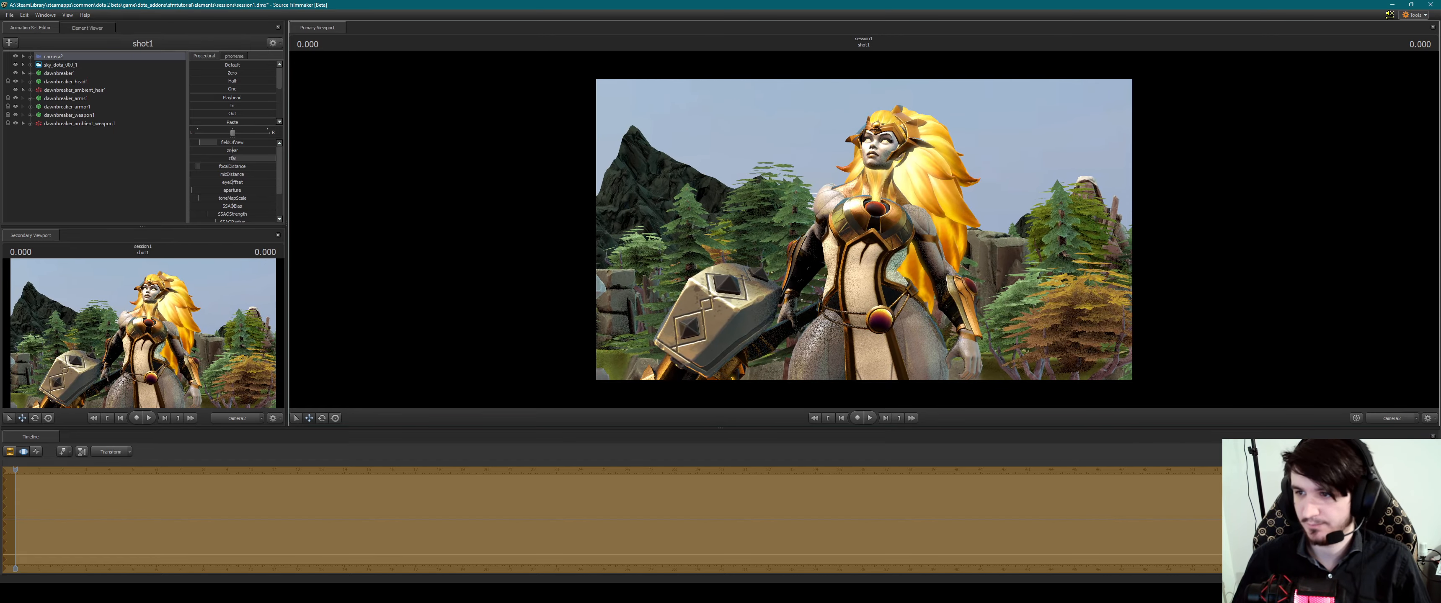
{"action": "left_click_drag", "start_coordinate": [708, 207], "coordinate": [709, 218]}
Try rotating Dawnbreaker's left upper arm bone outward from the body
{"action": "key", "text": "ctrl"}
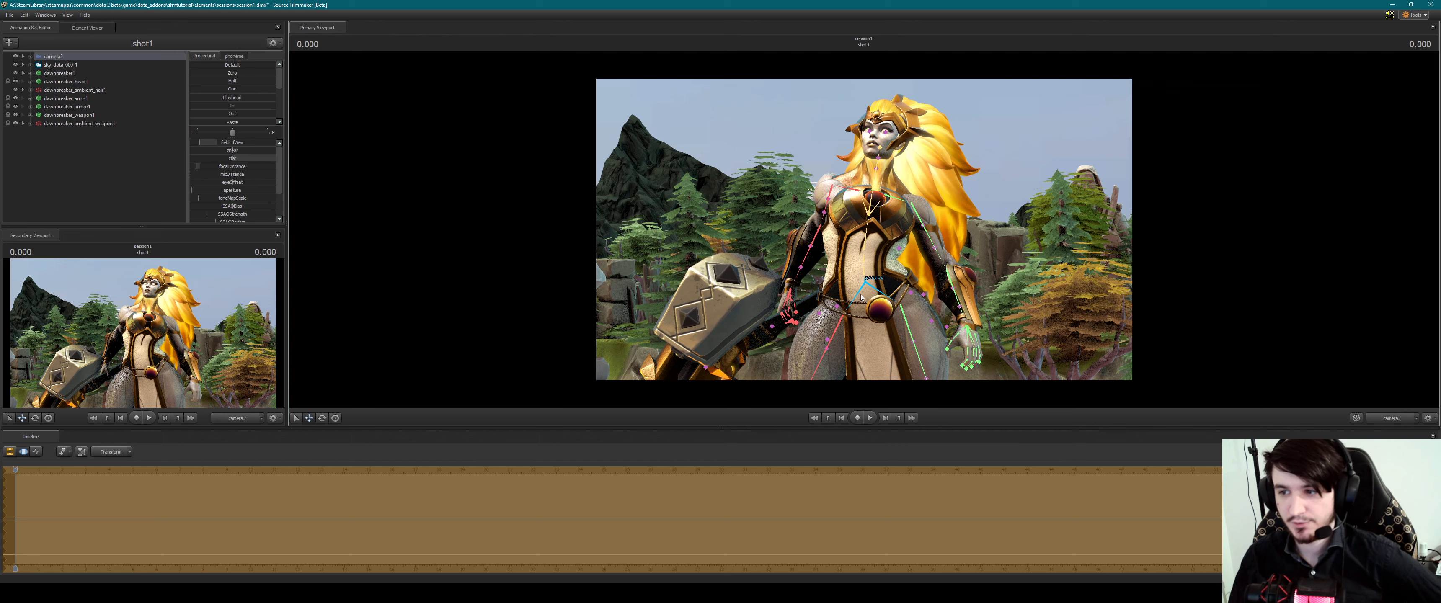
{"action": "left_click", "coordinate": [929, 240]}
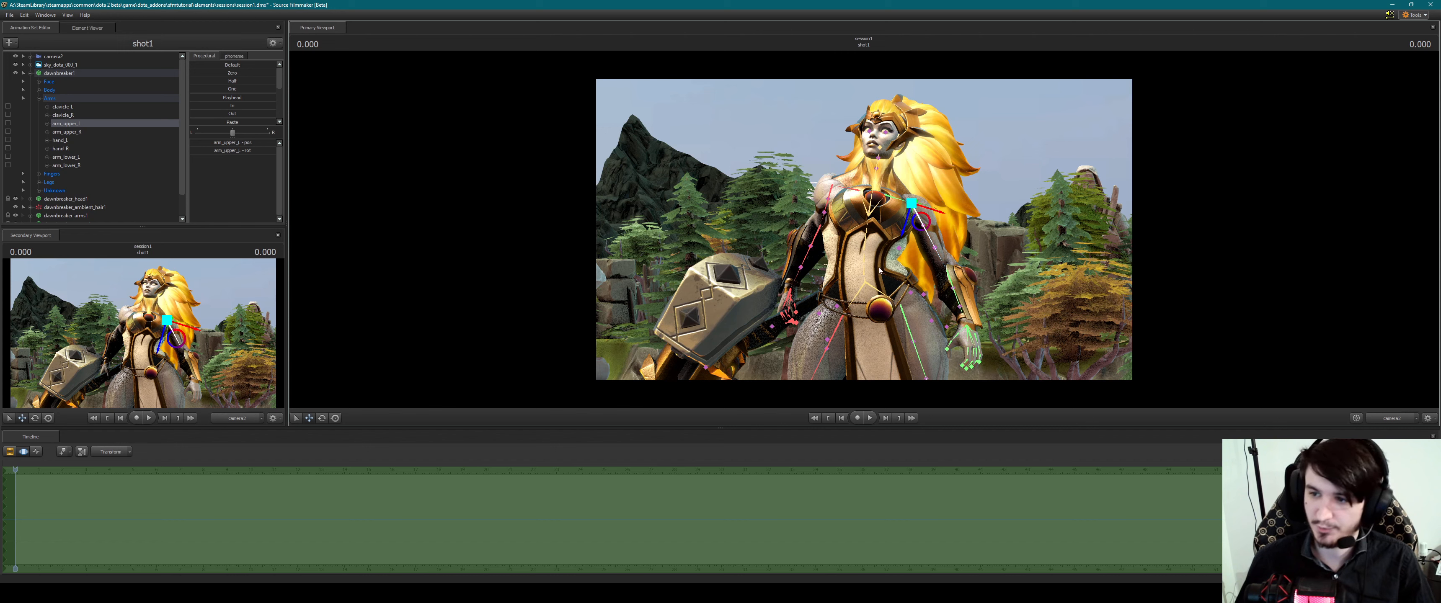
{"action": "left_click", "coordinate": [856, 297]}
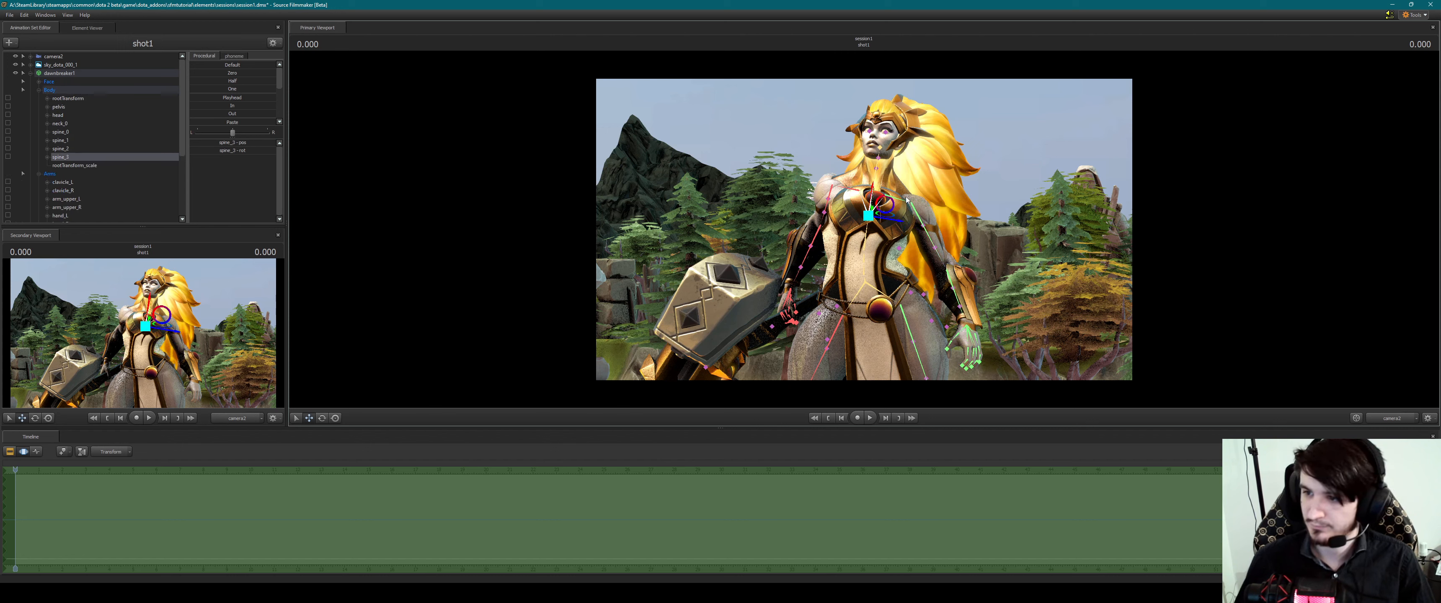
{"action": "left_click", "coordinate": [920, 220]}
{"action": "key", "text": "e"}
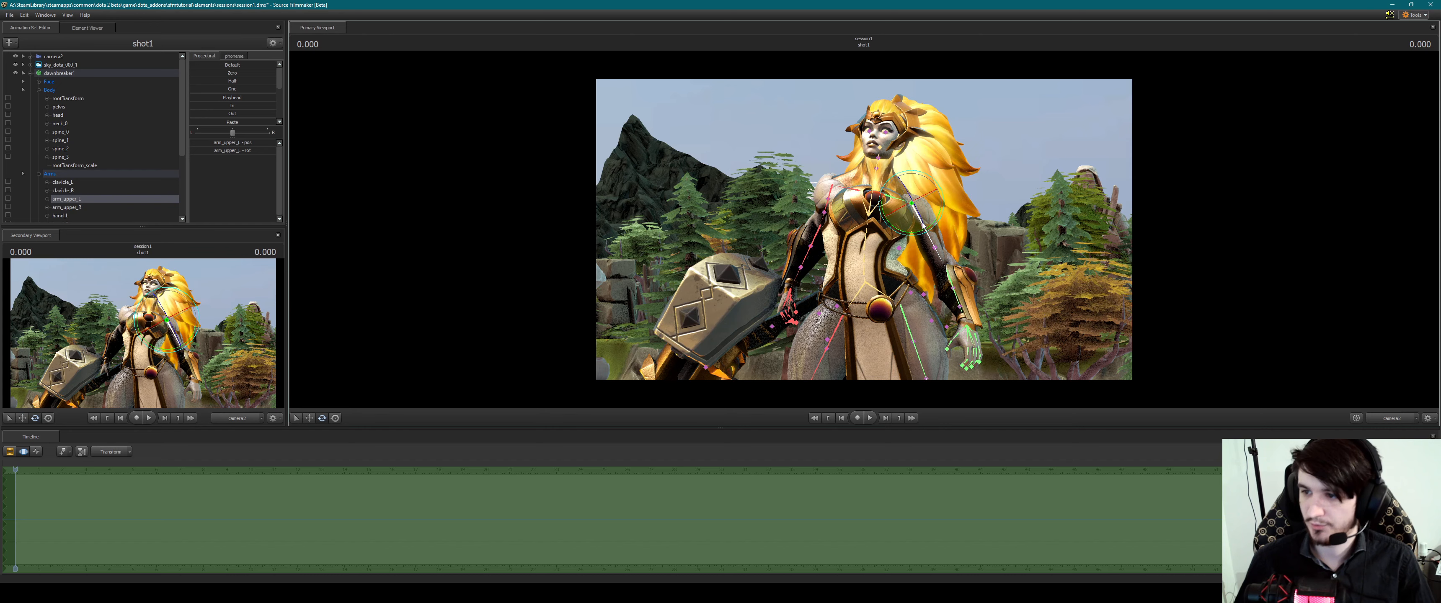
{"action": "mouse_move", "coordinate": [920, 220]}
{"action": "left_mouse_down"}
{"action": "mouse_move", "coordinate": [931, 229]}
{"action": "mouse_move", "coordinate": [940, 211]}
{"action": "mouse_move", "coordinate": [917, 232]}
{"action": "left_mouse_up"}
Try bending Dawnbreaker's left forearm upward and rotating the left hand and index finger bones
{"action": "left_click", "coordinate": [973, 272], "text": "ctrl"}
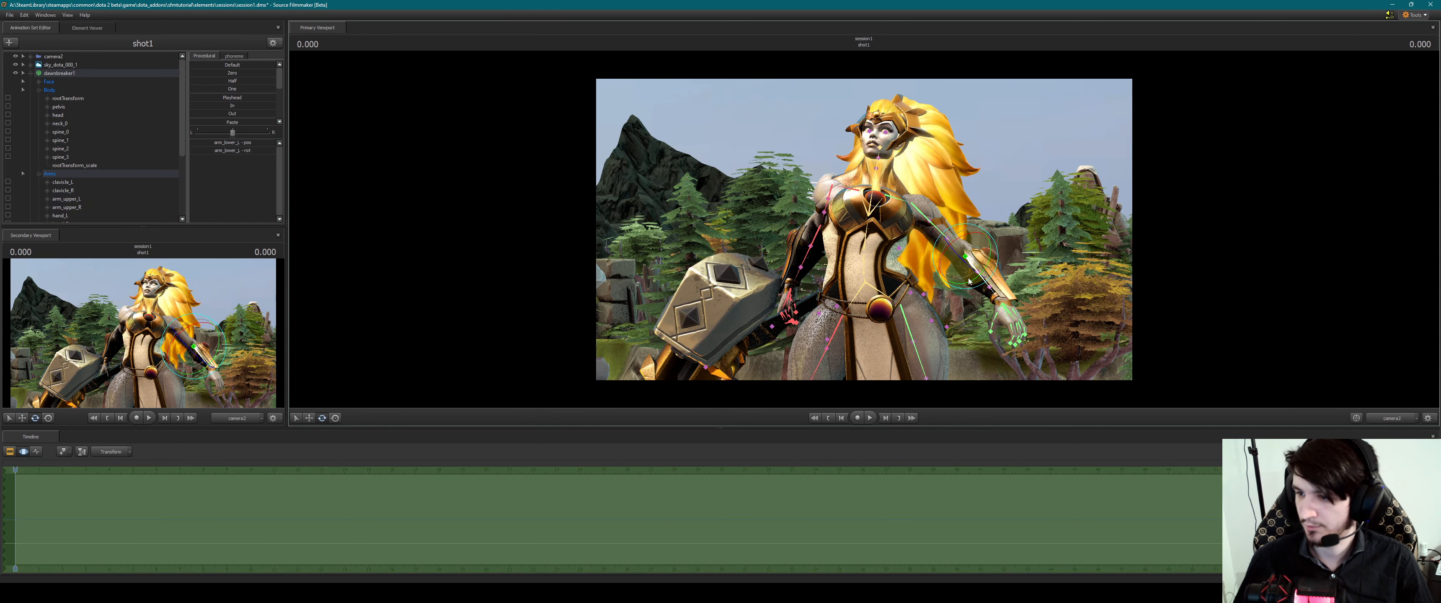
{"action": "left_click_drag", "start_coordinate": [976, 267], "coordinate": [915, 220]}
{"action": "left_click", "coordinate": [959, 286], "text": "ctrl"}
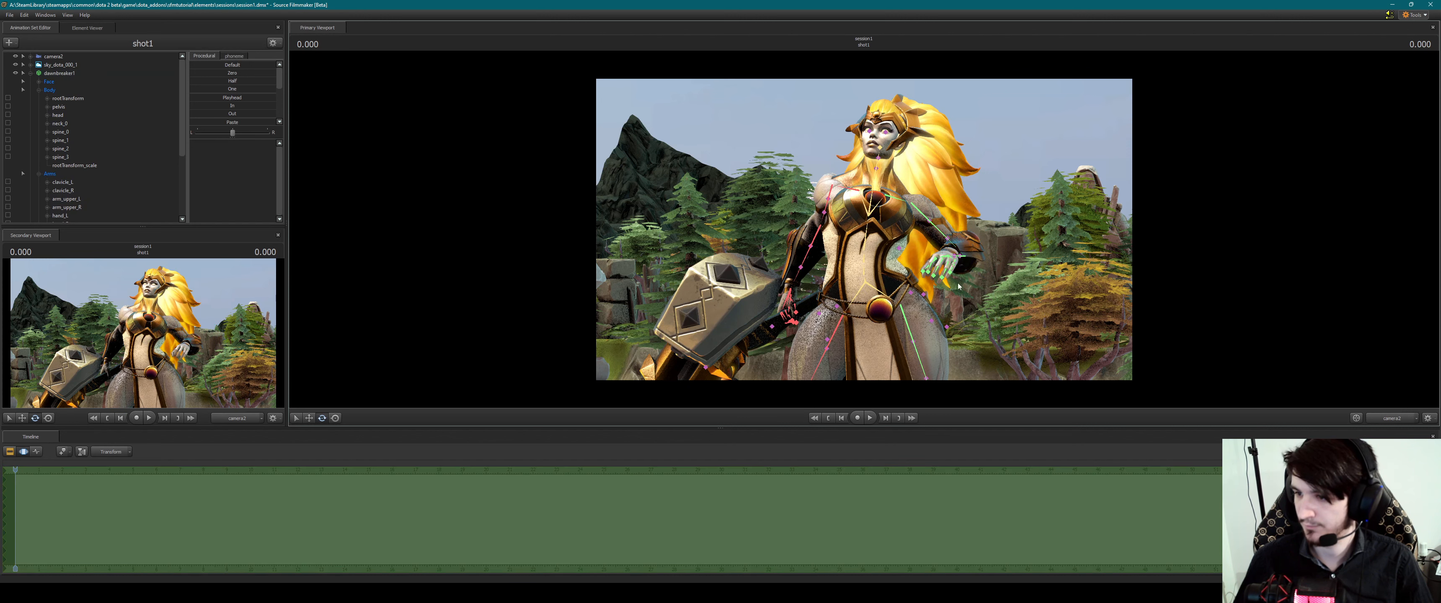
{"action": "left_click", "coordinate": [948, 262], "text": "ctrl"}
{"action": "mouse_move", "coordinate": [937, 265]}
{"action": "left_mouse_down"}
{"action": "mouse_move", "coordinate": [919, 281]}
{"action": "mouse_move", "coordinate": [958, 280]}
{"action": "left_mouse_up"}
{"action": "left_click", "coordinate": [921, 281], "text": "ctrl"}
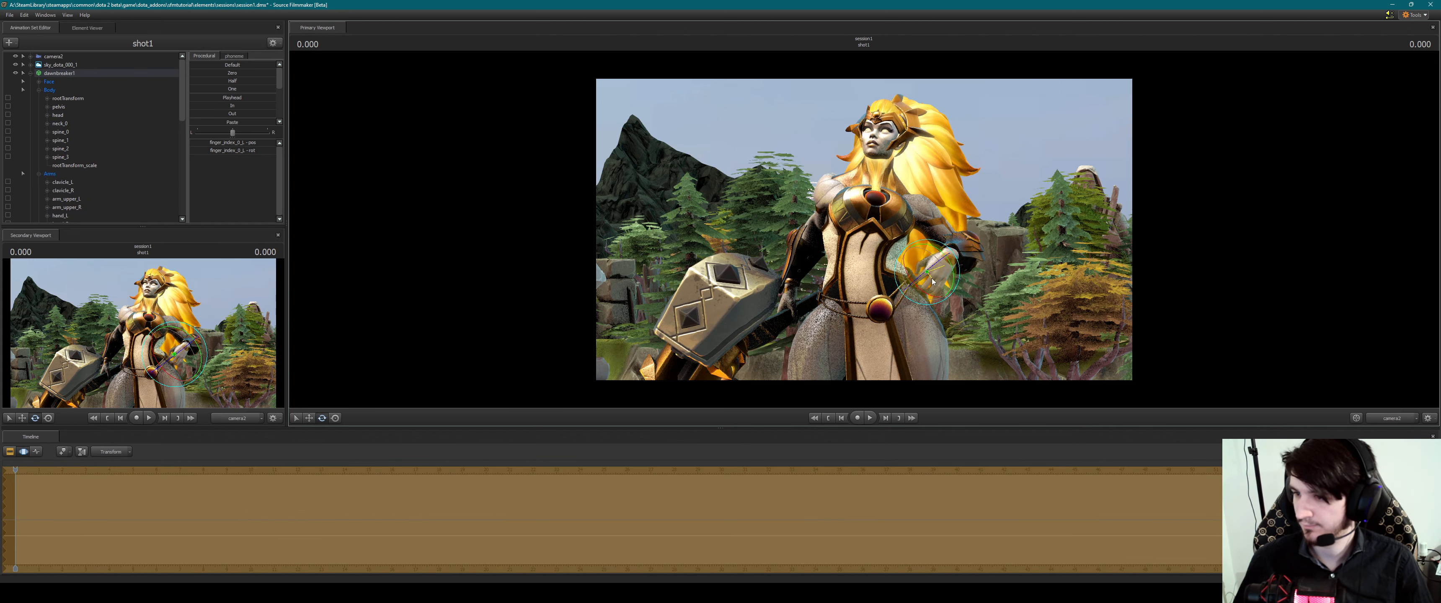
Undo all the left arm, hand and finger rotations
{"action": "key", "text": "ctrl+z"}
{"action": "key", "text": "ctrl+z"}
{"action": "key", "text": "ctrl+z"}
{"action": "key", "text": "ctrl+z"}
{"action": "key", "text": "ctrl+z"}
{"action": "key", "text": "ctrl+z"}
{"action": "key", "text": "ctrl+z"}
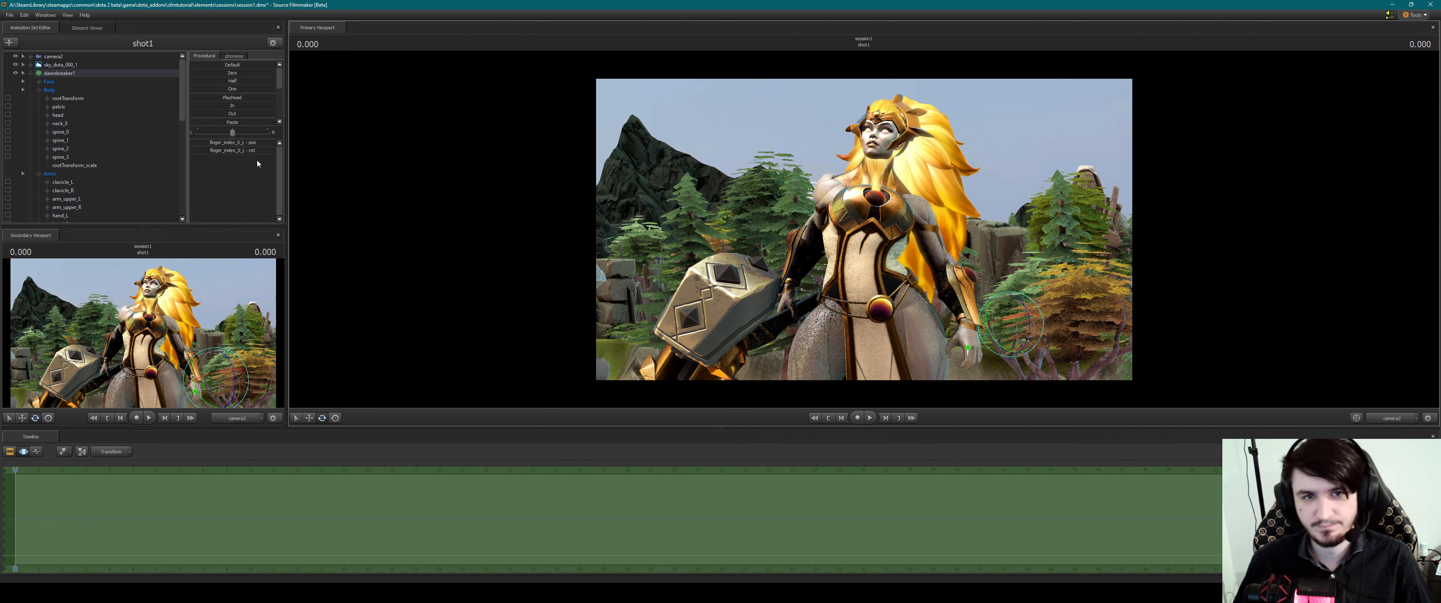
Try to auto-attach rigs to the dawnbreaker1 animation set
{"action": "right_click", "coordinate": [62, 76]}
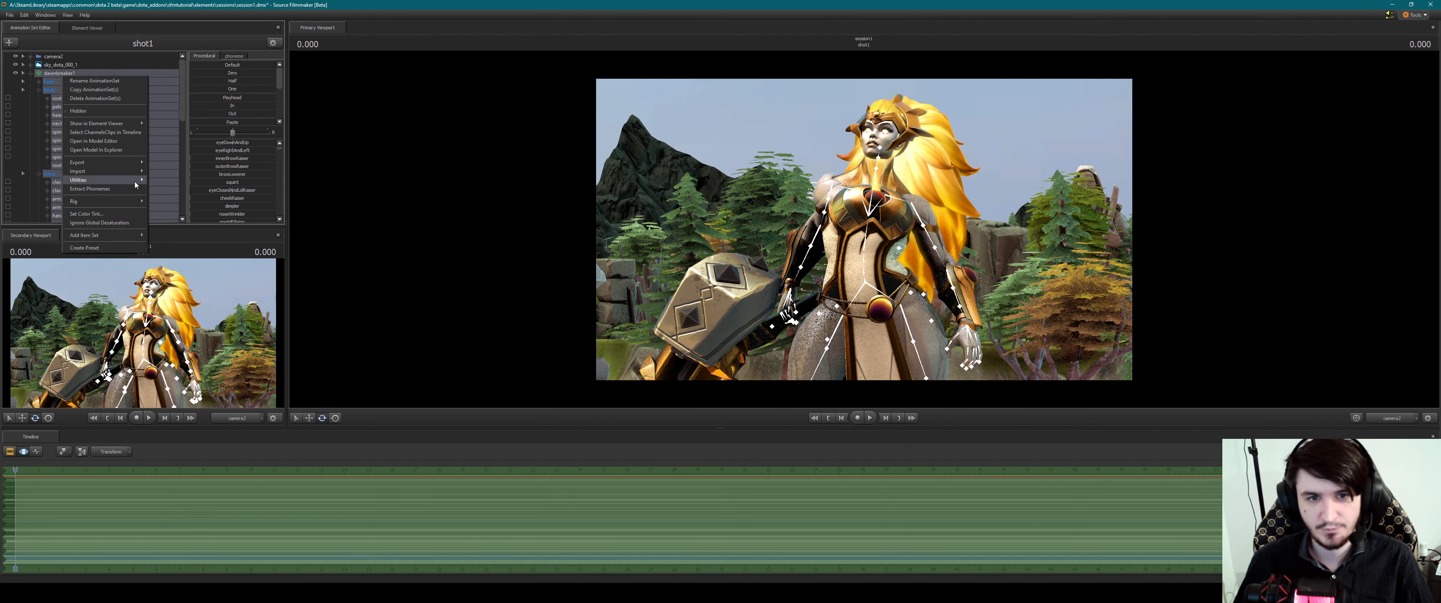
{"action": "mouse_move", "coordinate": [121, 205]}
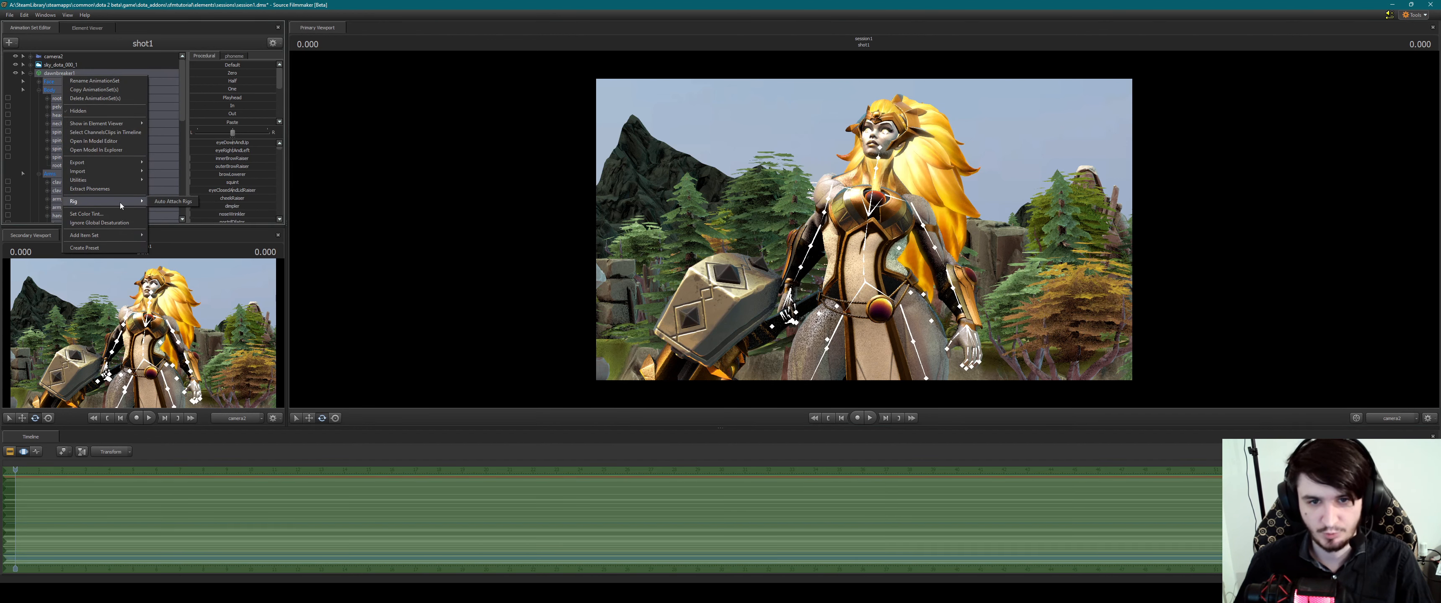
{"action": "left_click", "coordinate": [171, 202]}
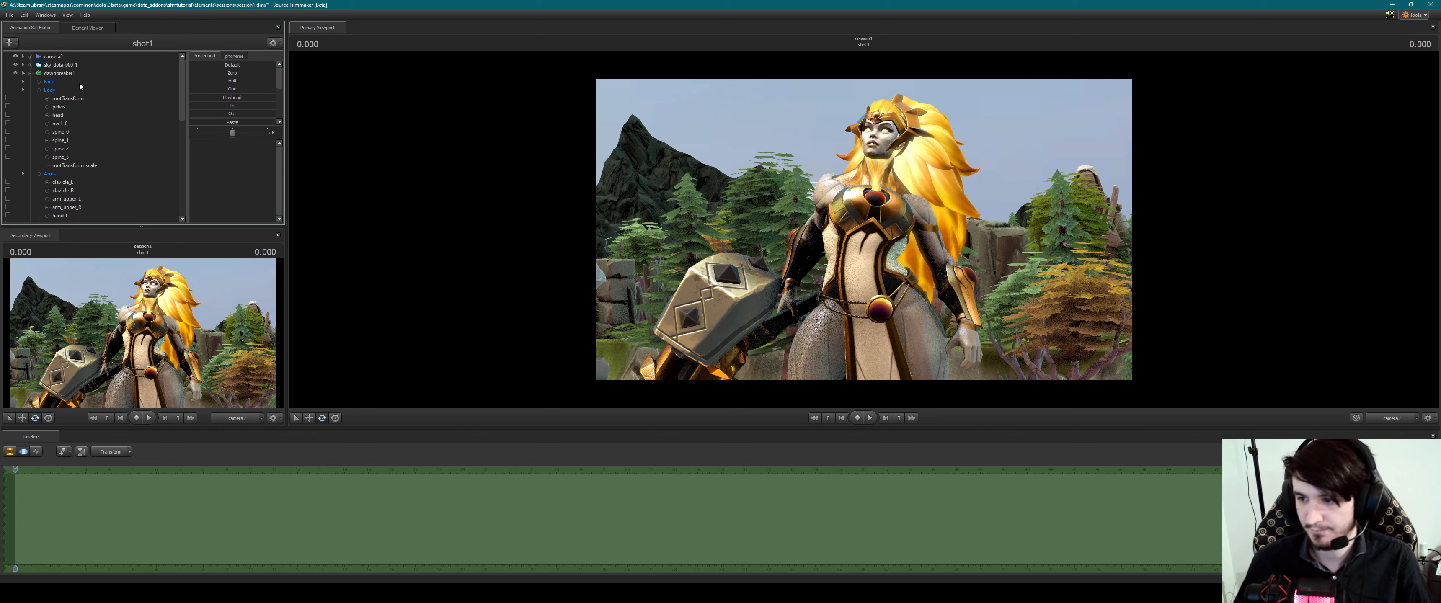
{"action": "left_click", "coordinate": [67, 76]}
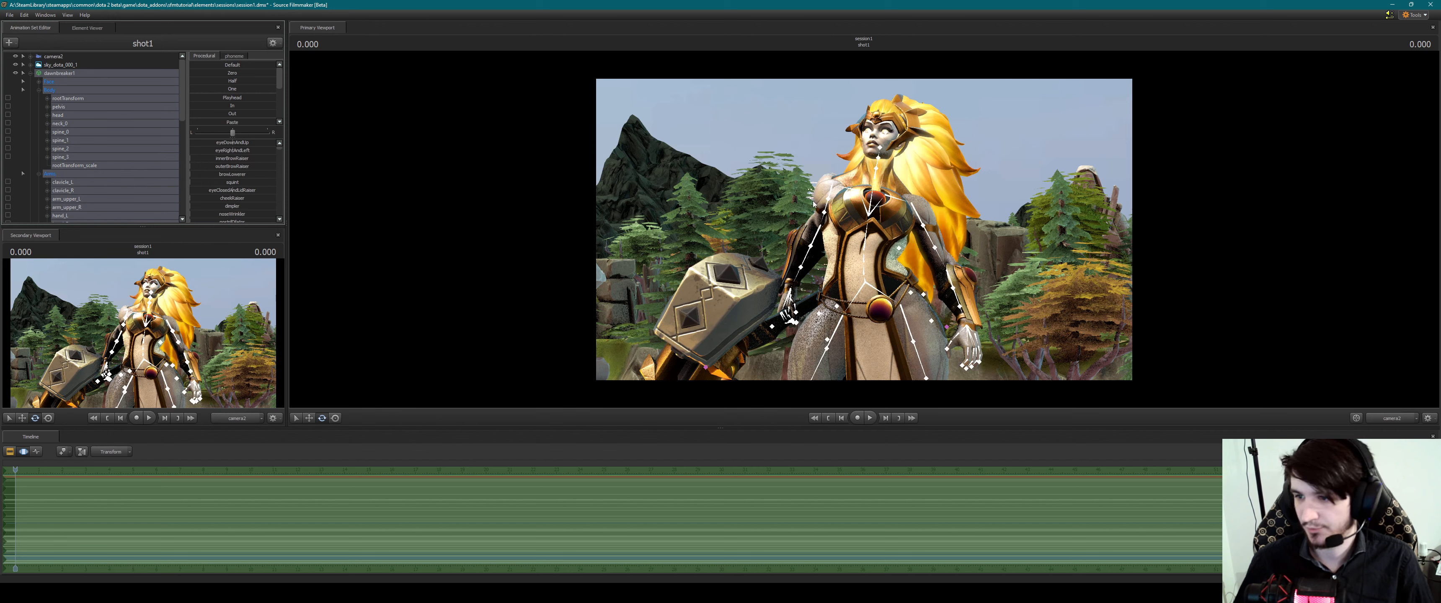
Try moving Dawnbreaker's left hand, pelvis and spine bones directly, undoing the hand move
{"action": "left_click", "coordinate": [967, 327]}
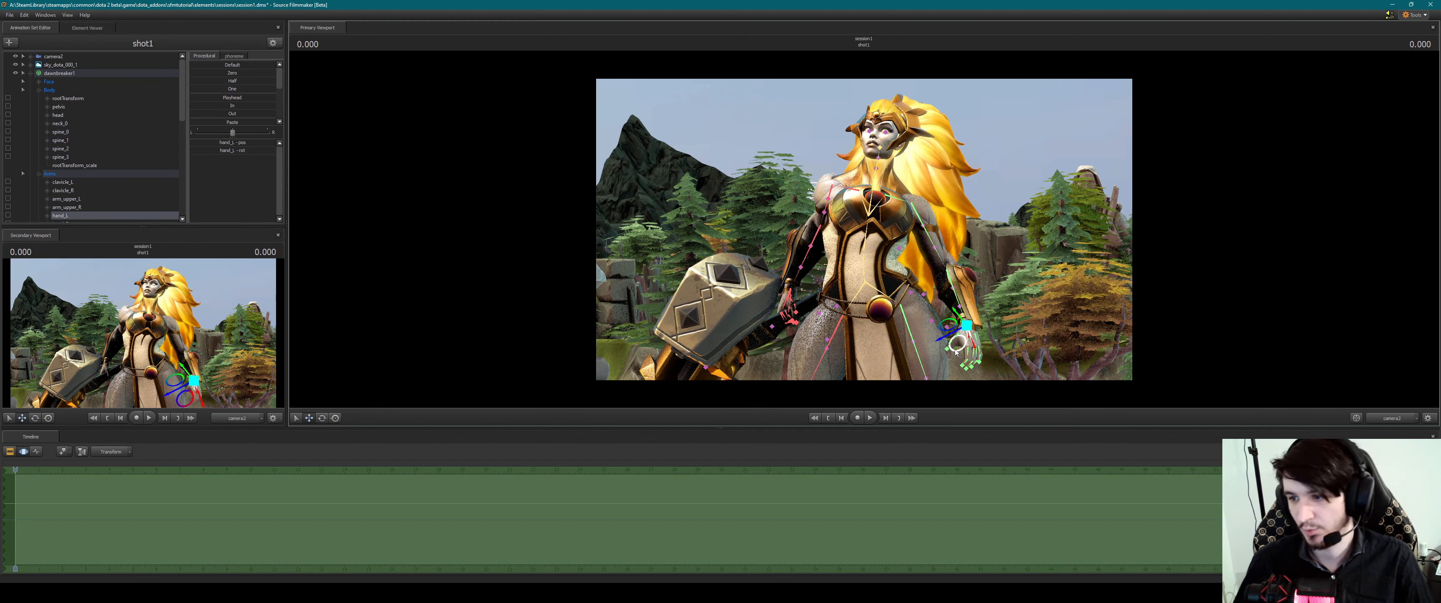
{"action": "mouse_move", "coordinate": [957, 352]}
{"action": "left_mouse_down"}
{"action": "mouse_move", "coordinate": [976, 336]}
{"action": "mouse_move", "coordinate": [1046, 335]}
{"action": "mouse_move", "coordinate": [864, 341]}
{"action": "mouse_move", "coordinate": [973, 353]}
{"action": "left_mouse_up"}
{"action": "key", "text": "ctrl+z"}
{"action": "left_click", "coordinate": [870, 284], "text": "ctrl"}
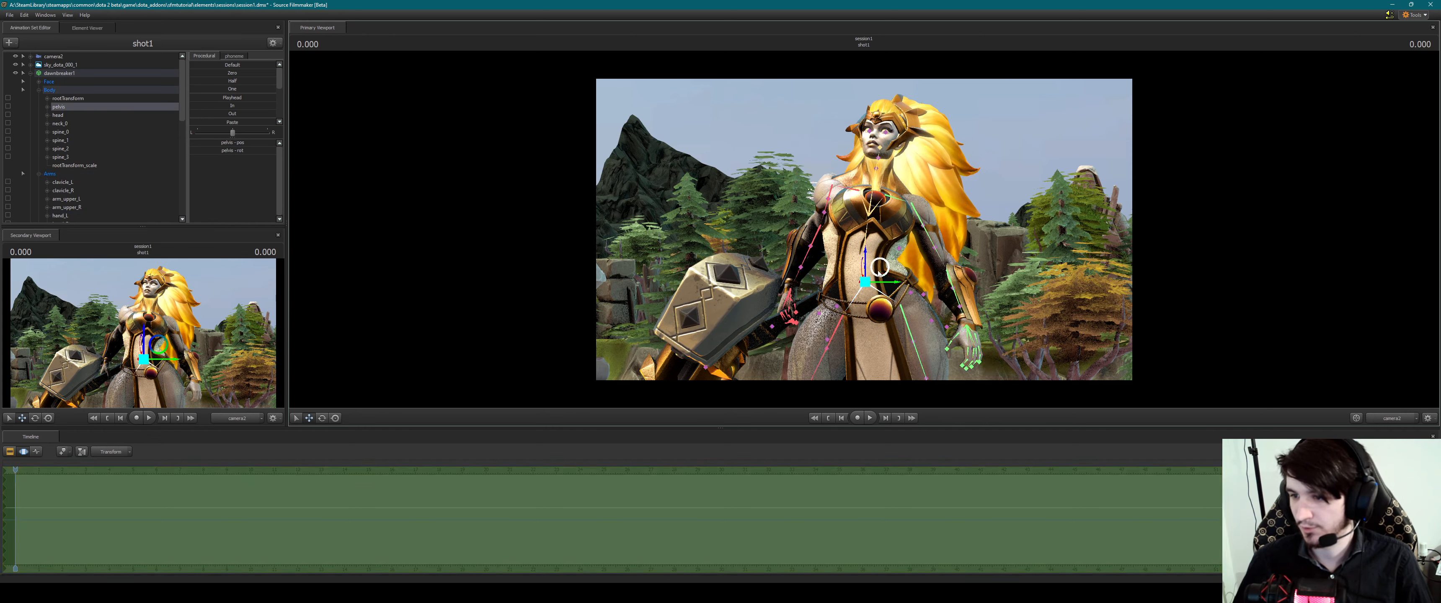
{"action": "left_click_drag", "start_coordinate": [880, 268], "coordinate": [996, 249]}
{"action": "left_click", "coordinate": [867, 243], "text": "ctrl"}
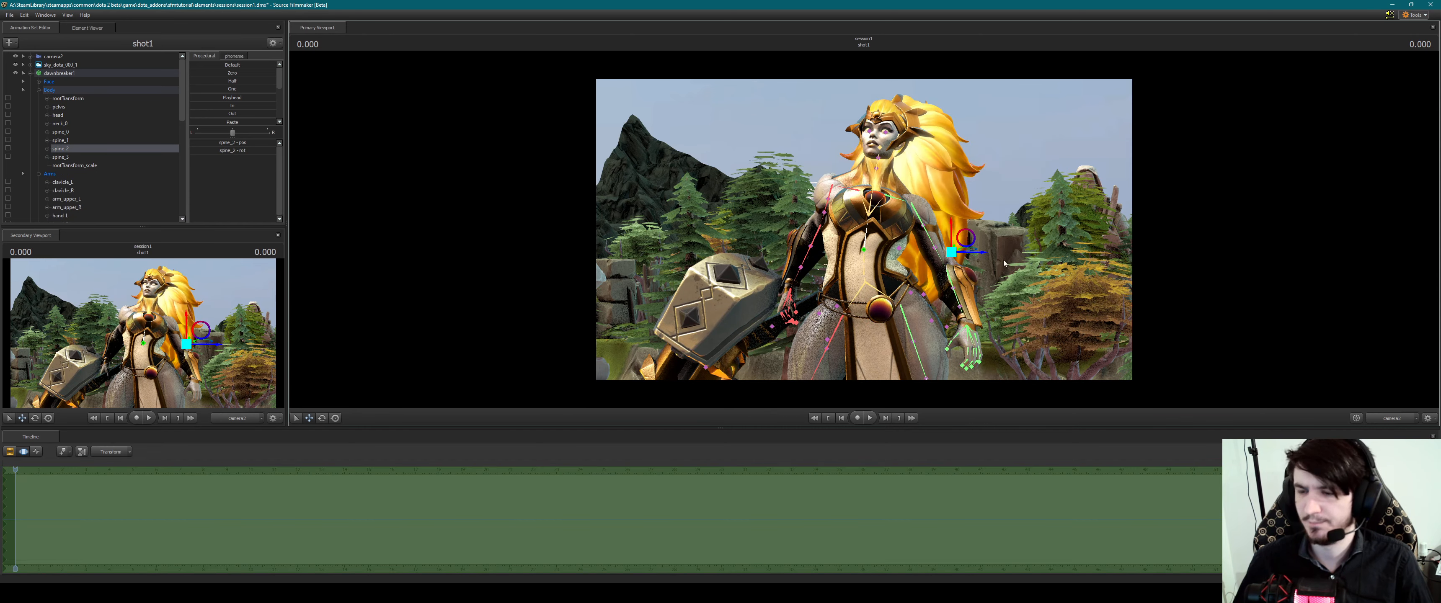
Auto-attach rigs to the dawnbreaker1 animation set
{"action": "right_click", "coordinate": [66, 74]}
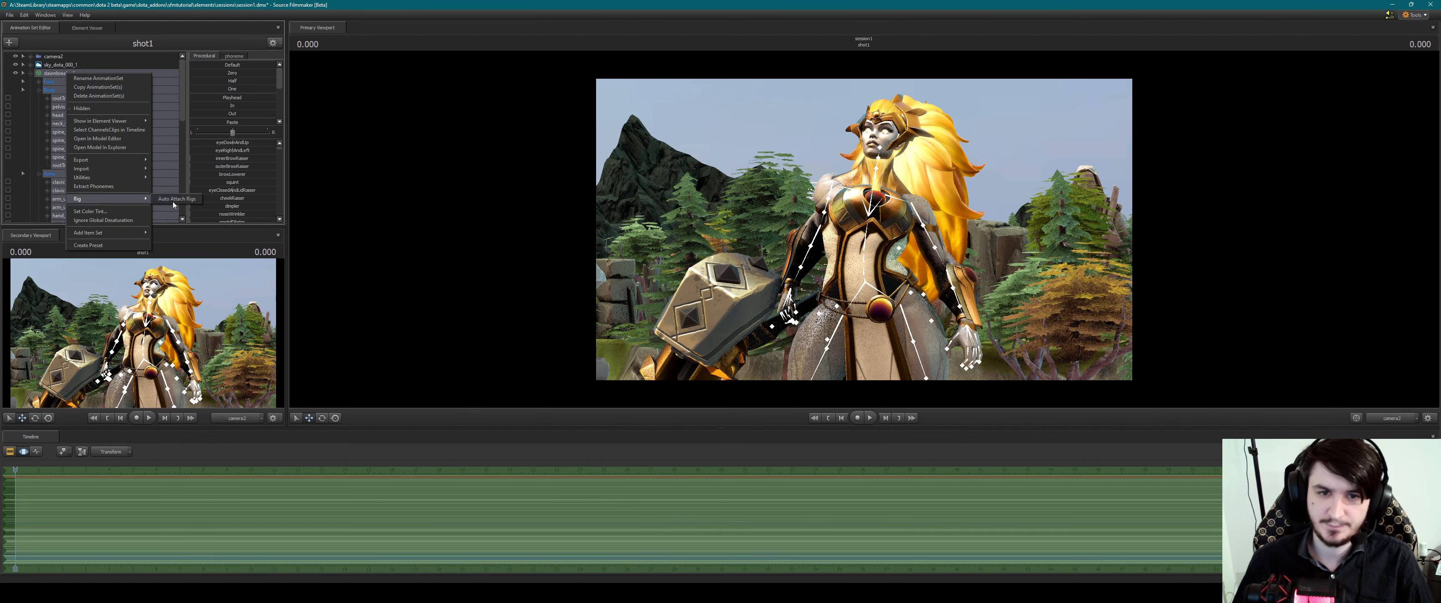
{"action": "left_click", "coordinate": [177, 199]}
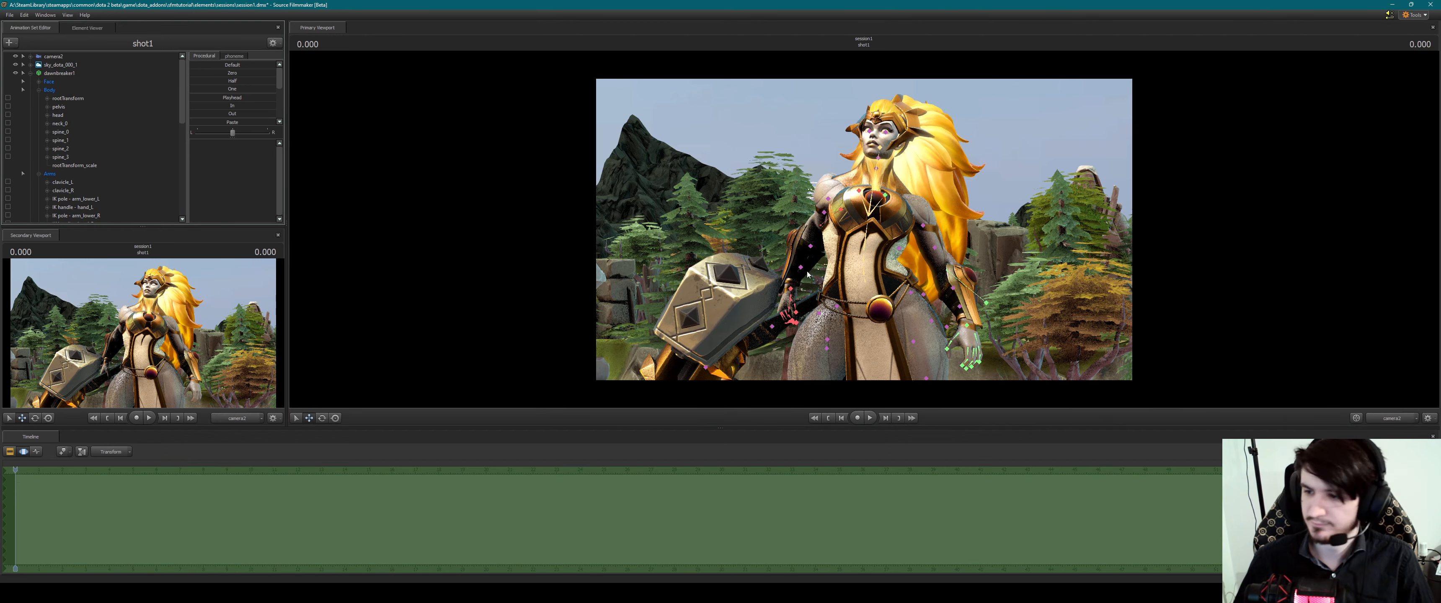
Try raising Dawnbreaker's left hand with its IK handle
{"action": "left_click", "coordinate": [968, 326]}
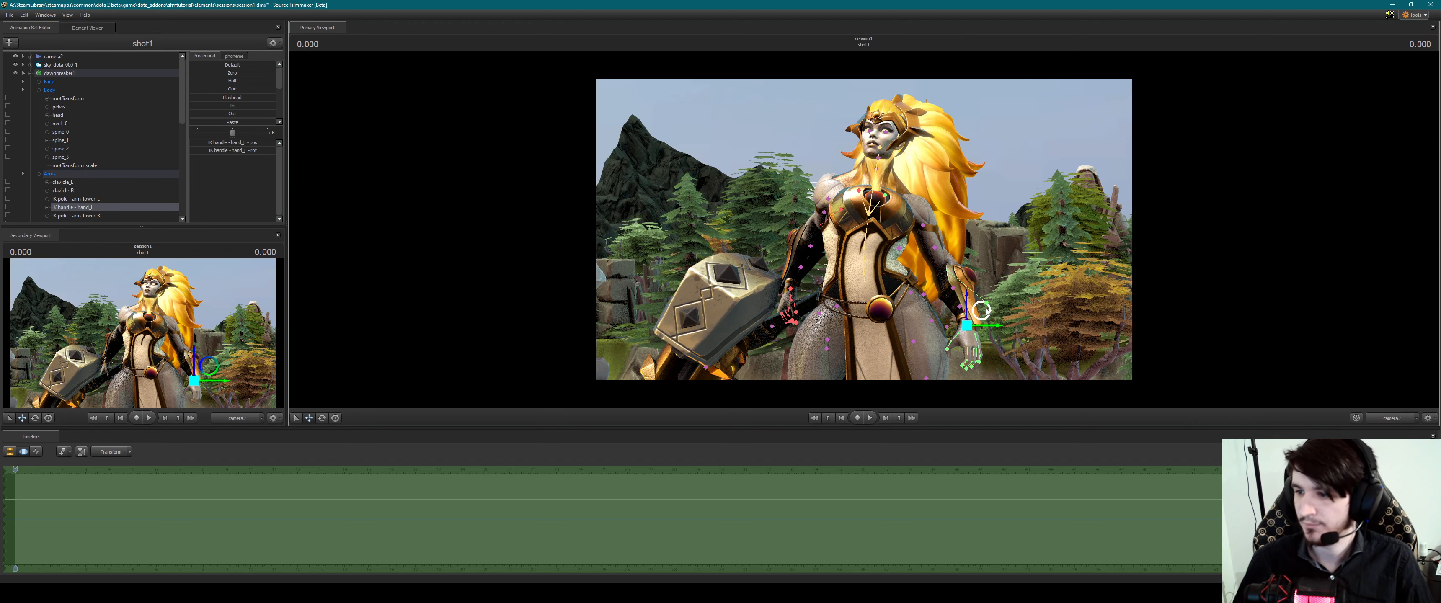
{"action": "left_click_drag", "start_coordinate": [982, 310], "coordinate": [983, 281]}
{"action": "key", "text": "e"}
{"action": "key", "text": "w"}
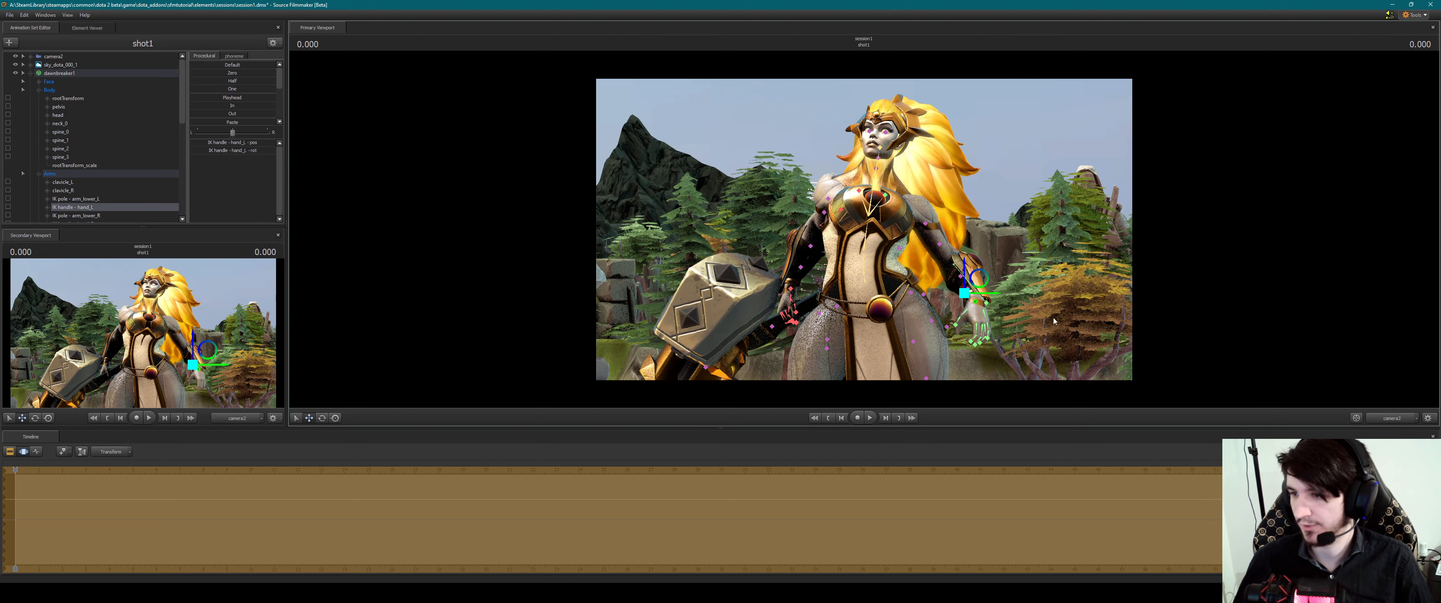
Switch to the work camera and try lifting Dawnbreaker's left foot with the left ankle's IK handle
{"action": "left_click", "coordinate": [1391, 419]}
{"action": "left_click_drag", "start_coordinate": [951, 240], "coordinate": [976, 279]}
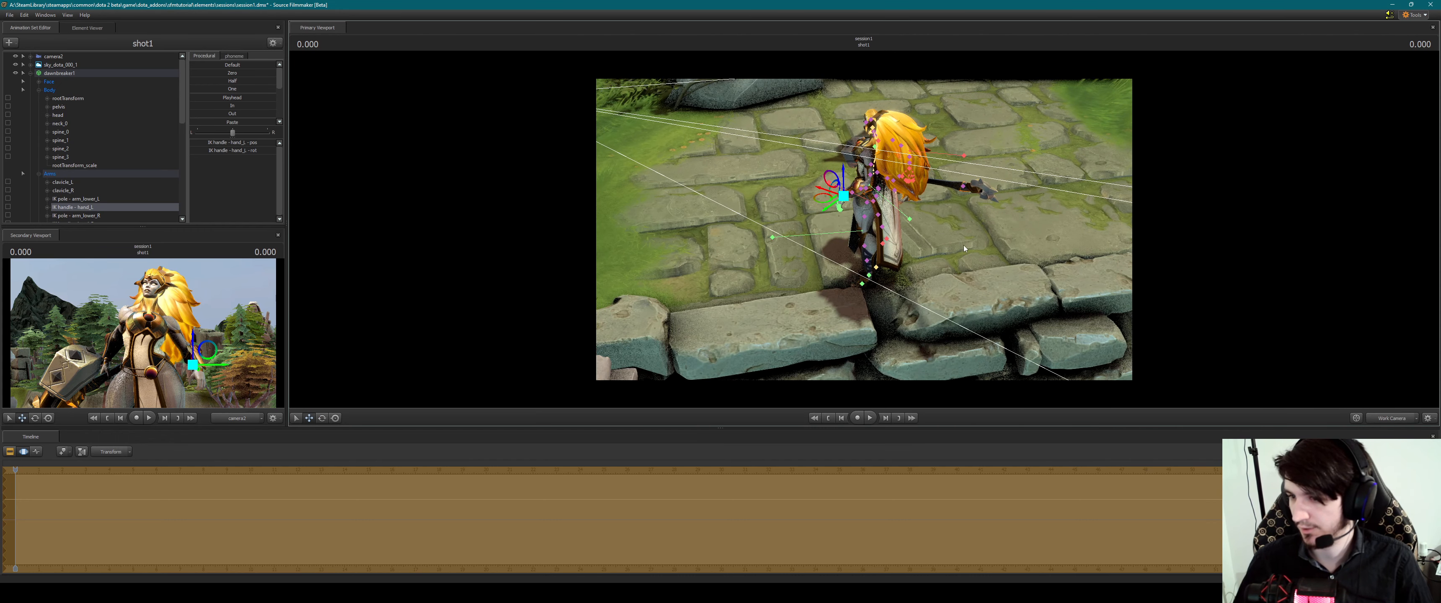
{"action": "left_click", "coordinate": [871, 278]}
{"action": "mouse_move", "coordinate": [850, 278]}
{"action": "left_mouse_down"}
{"action": "mouse_move", "coordinate": [830, 260]}
{"action": "mouse_move", "coordinate": [848, 268]}
{"action": "left_mouse_up"}
{"action": "left_click", "coordinate": [854, 250]}
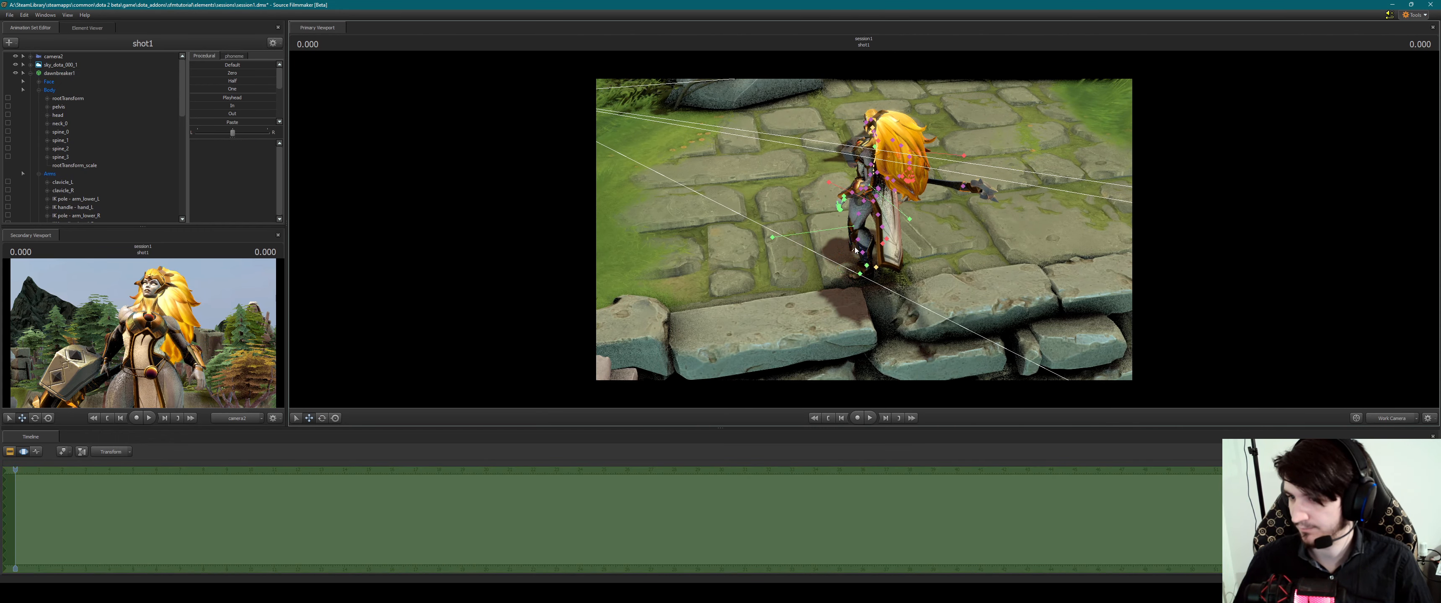
{"action": "left_click", "coordinate": [849, 238]}
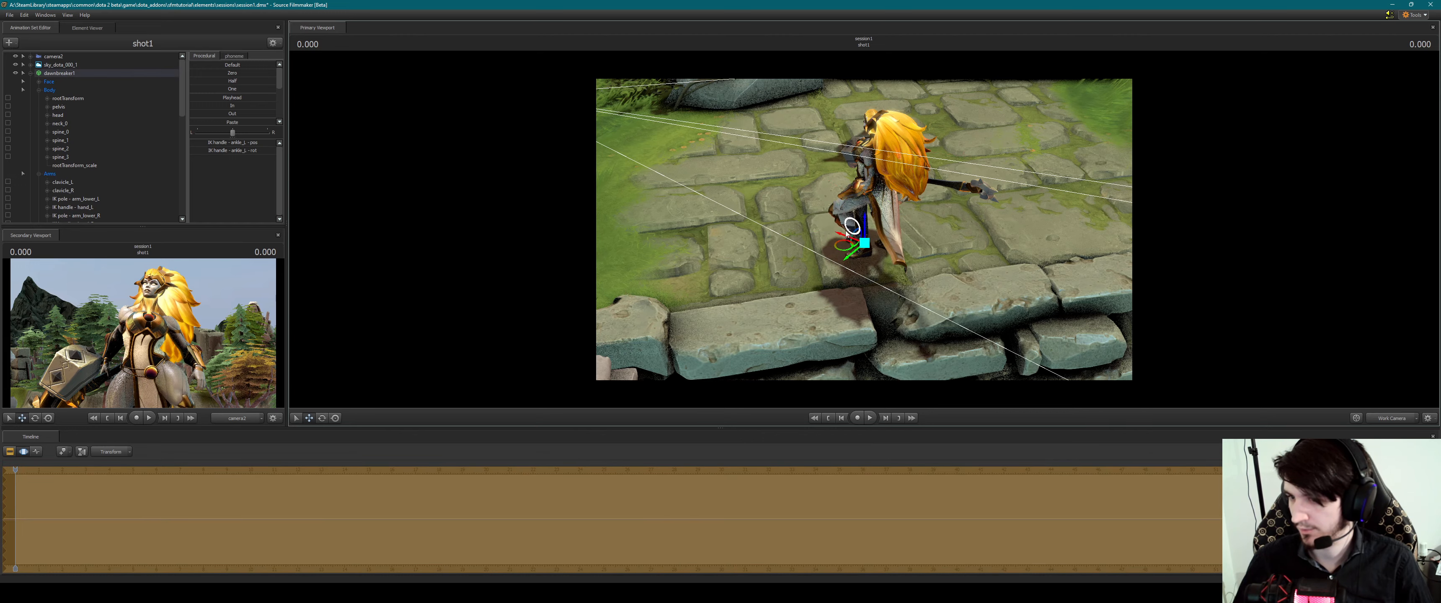
Undo the recent IK handle moves and try moving the right hand's IK handle, undoing that as well
{"action": "key", "text": "ctrl+z"}
{"action": "key", "text": "ctrl+z"}
{"action": "key", "text": "ctrl+z"}
{"action": "left_click_drag", "start_coordinate": [839, 225], "coordinate": [872, 155]}
{"action": "key", "text": "ctrl+z"}
{"action": "left_click", "coordinate": [850, 160]}
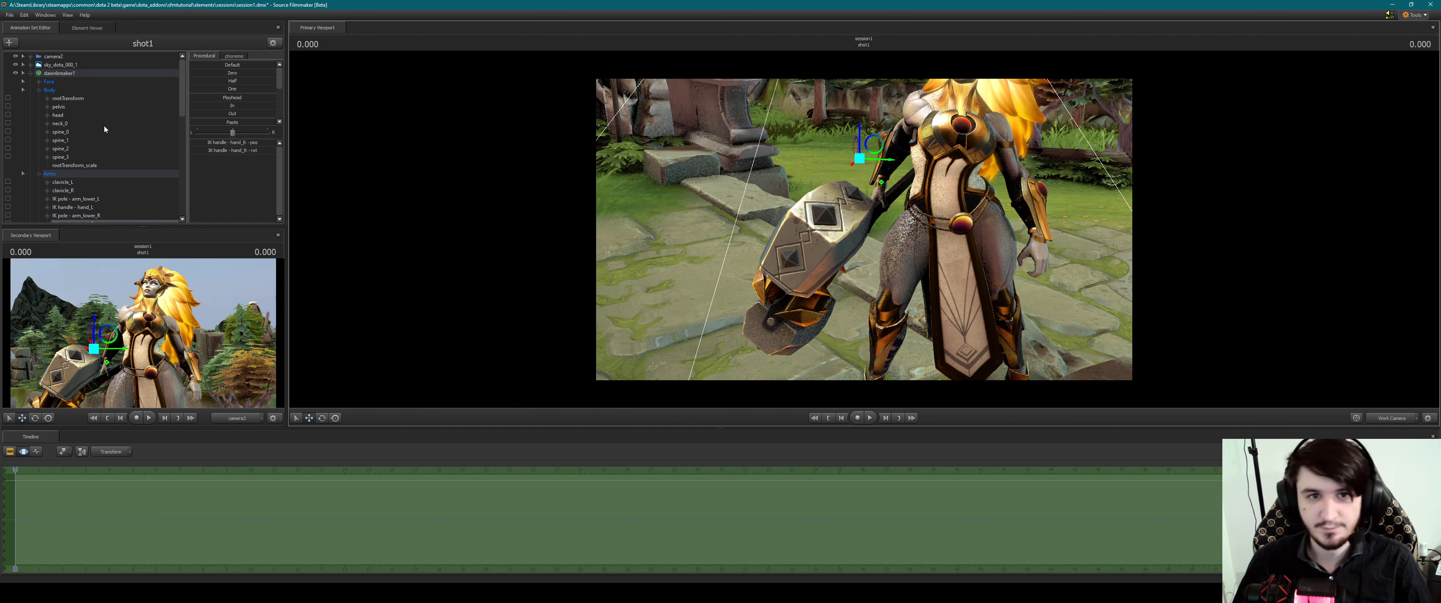
Collapse Dawnbreaker's control list and try rotating the pelvis
{"action": "left_click", "coordinate": [31, 74]}
{"action": "mouse_move", "coordinate": [779, 220]}
{"action": "left_mouse_down"}
{"action": "mouse_move", "coordinate": [809, 193]}
{"action": "mouse_move", "coordinate": [779, 220]}
{"action": "left_mouse_up"}
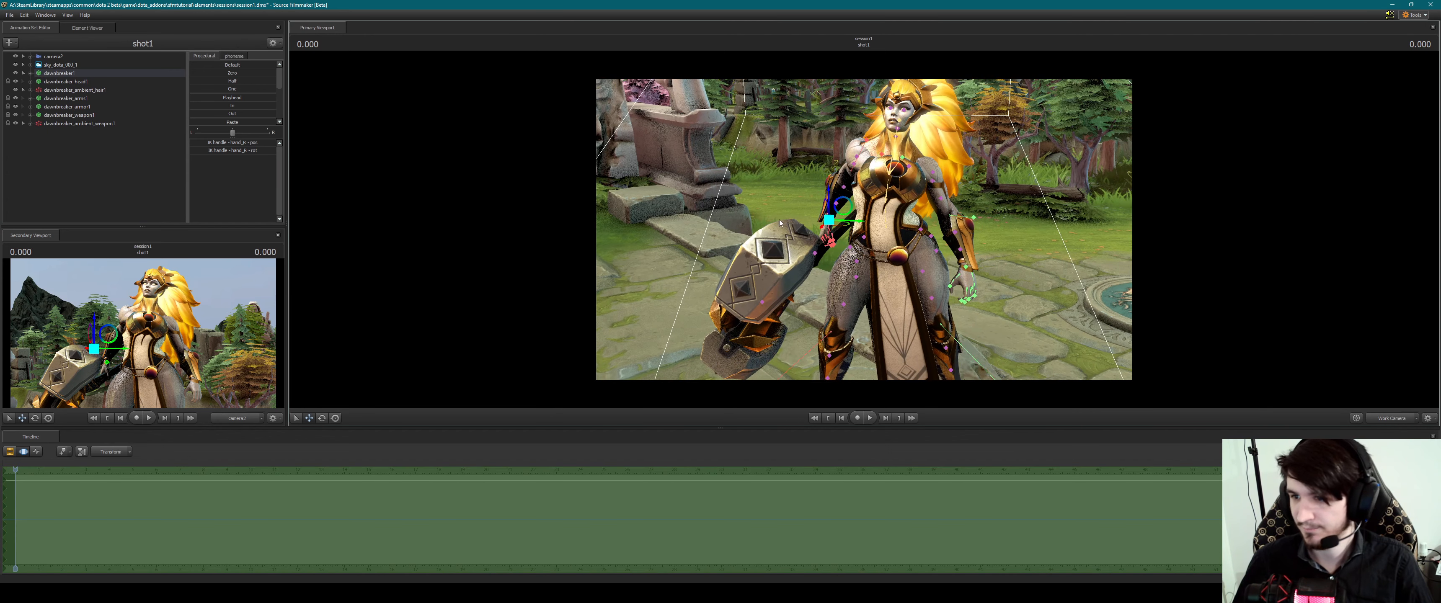
{"action": "left_click", "coordinate": [886, 227]}
{"action": "left_click_drag", "start_coordinate": [886, 226], "coordinate": [874, 219]}
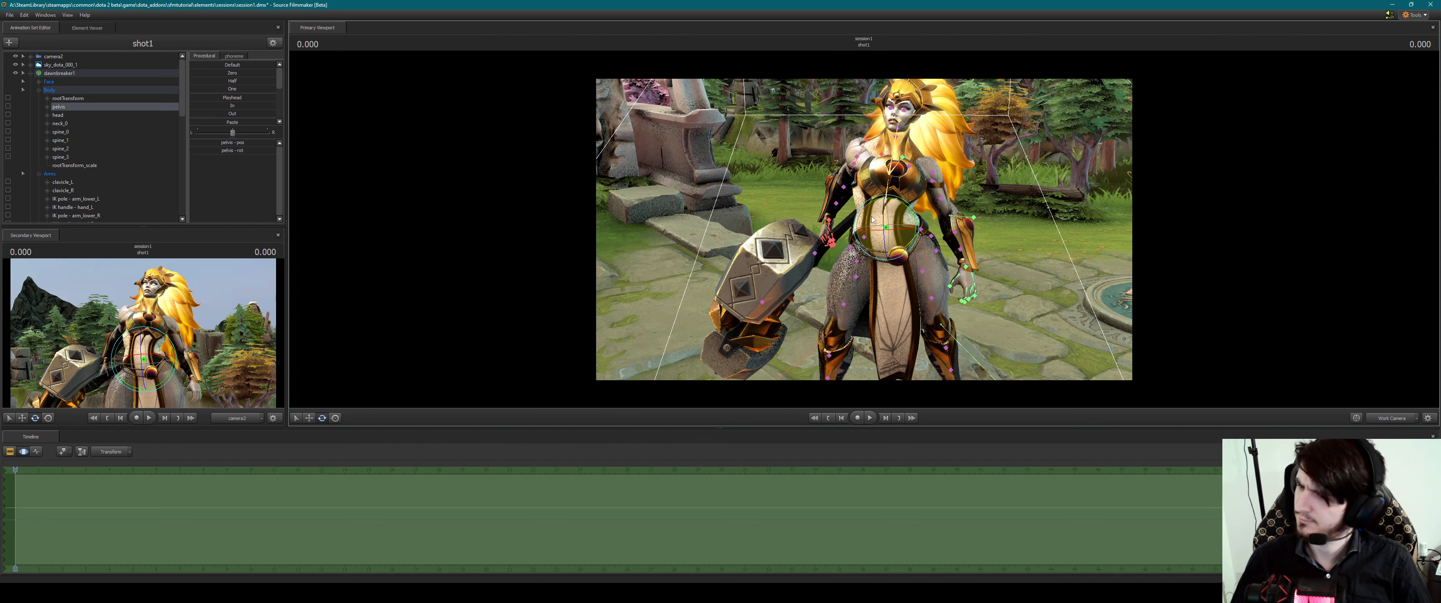
{"action": "left_click", "coordinate": [712, 188]}
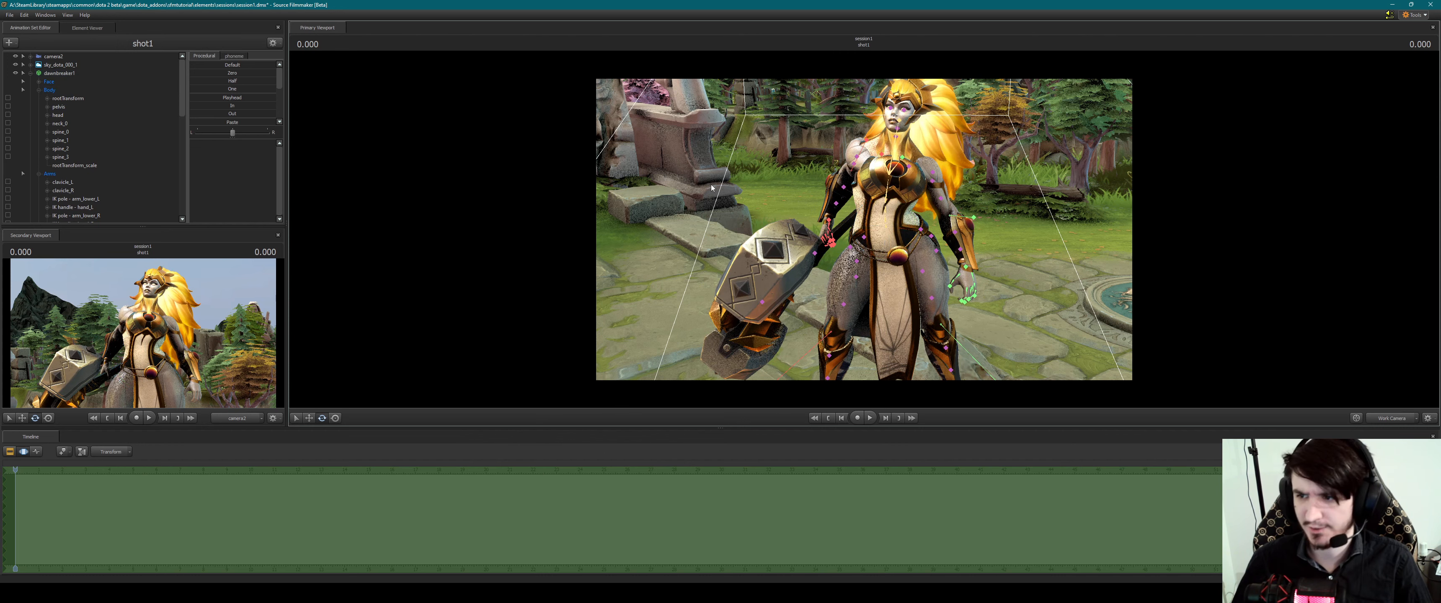
Rotate Dawnbreaker's neck and head bones to turn the face toward the hammer side
{"action": "left_click", "coordinate": [893, 136]}
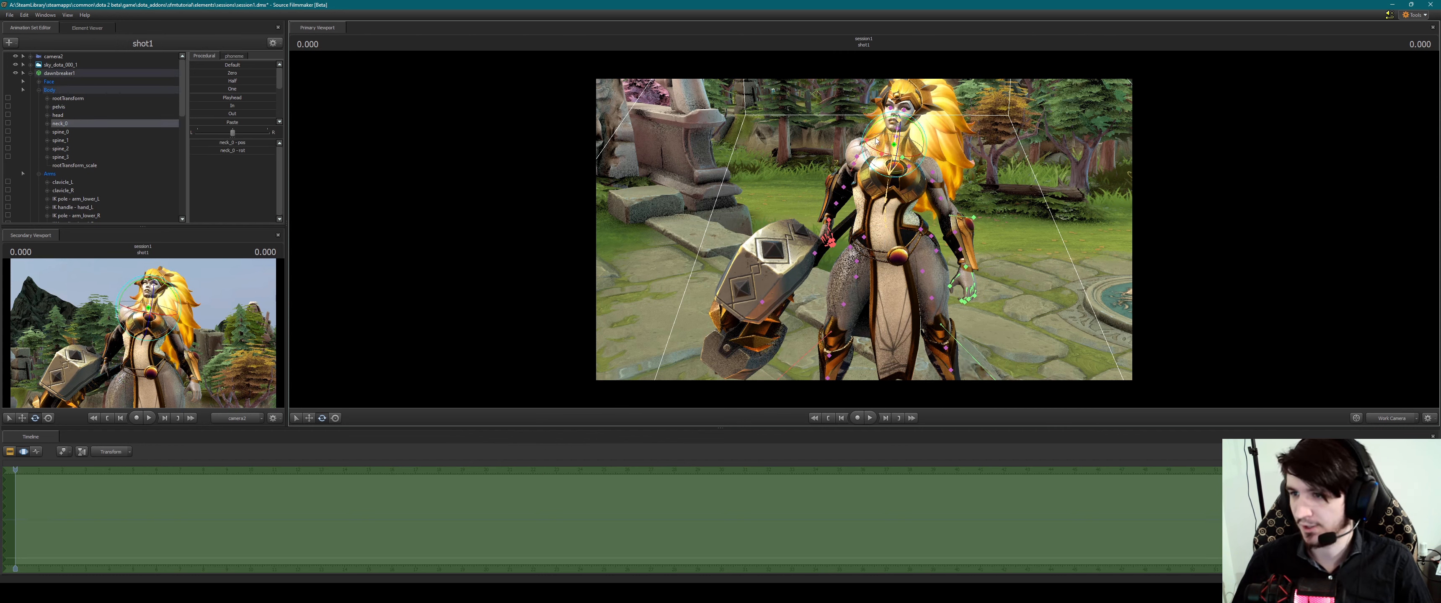
{"action": "left_click_drag", "start_coordinate": [893, 137], "coordinate": [869, 148]}
{"action": "left_click", "coordinate": [931, 114]}
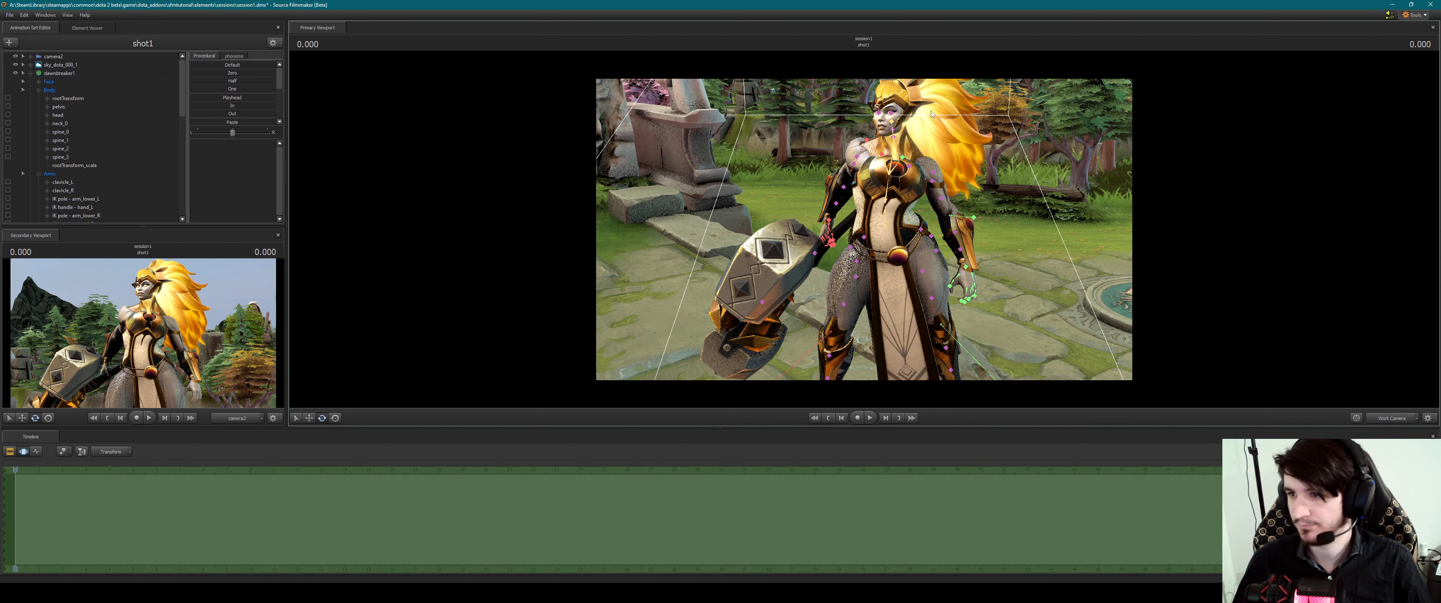
{"action": "left_click", "coordinate": [893, 121]}
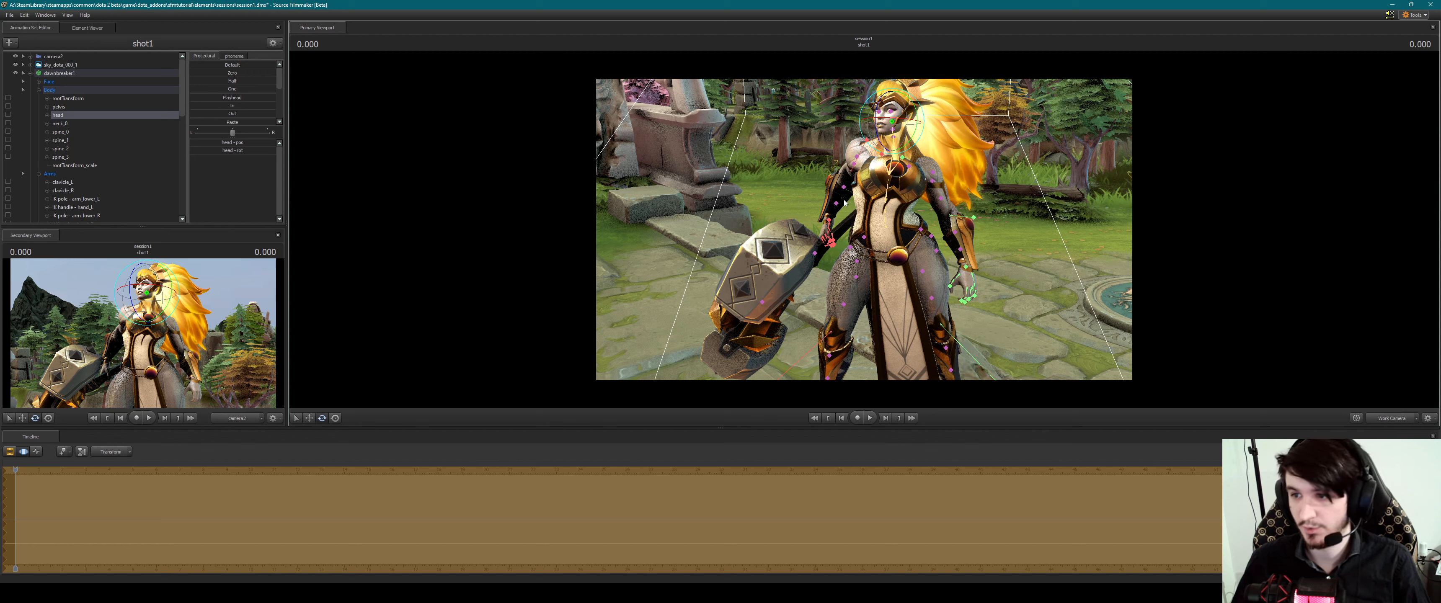
Adjust the bend of Dawnbreaker's left elbow by moving the left lower arm's IK pole
{"action": "left_click", "coordinate": [974, 220]}
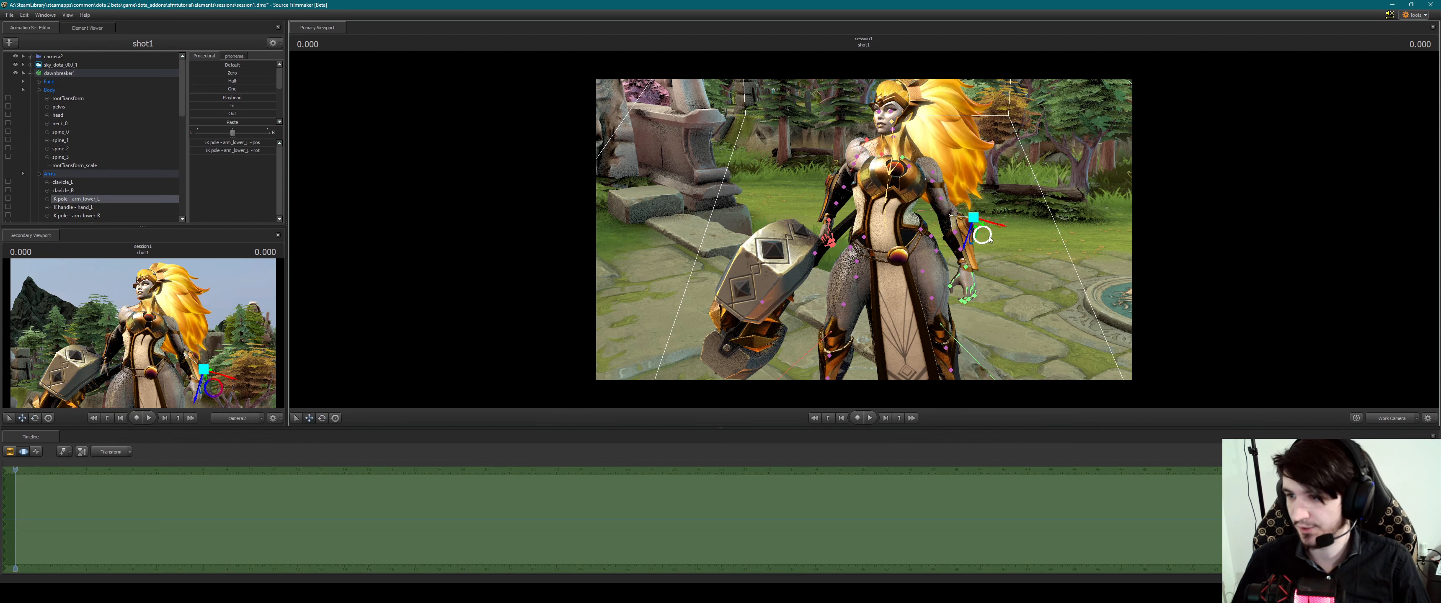
{"action": "left_click_drag", "start_coordinate": [989, 240], "coordinate": [931, 185]}
{"action": "left_click", "coordinate": [996, 336]}
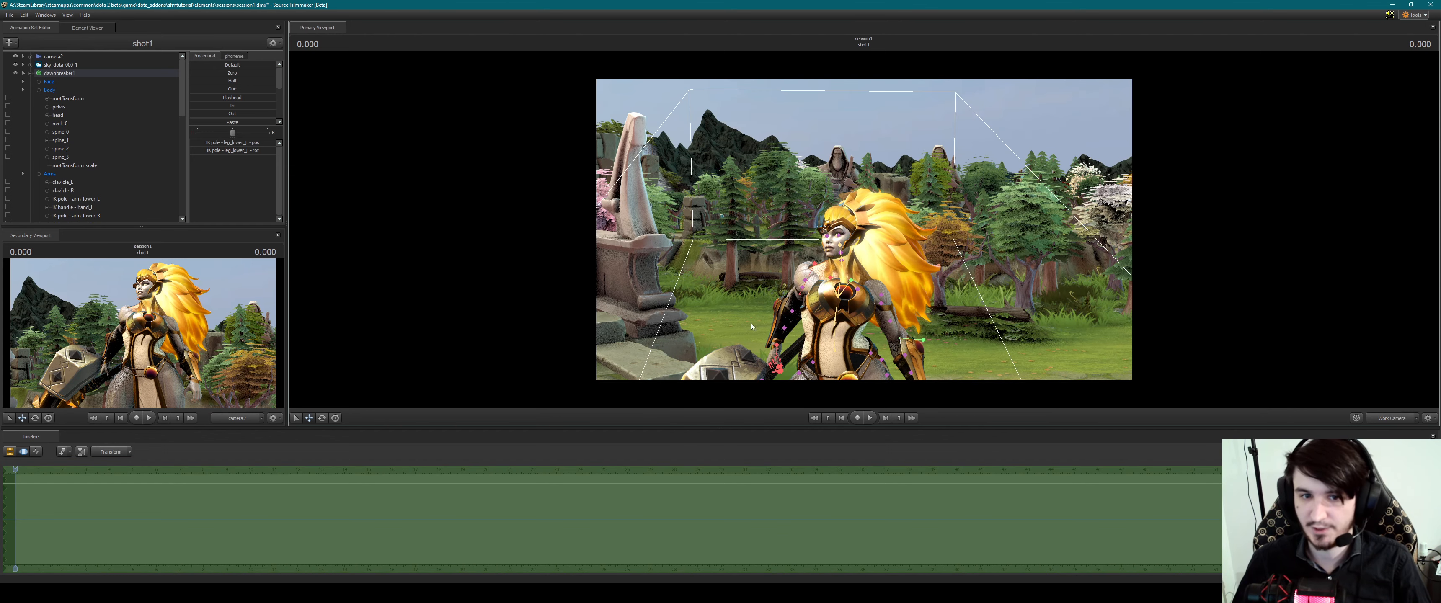
Return the primary viewport to camera2 and select Dawnbreaker's Face control group to expose the facial sliders
{"action": "left_click", "coordinate": [59, 75]}
{"action": "left_click", "coordinate": [1392, 418]}
{"action": "left_click", "coordinate": [1392, 440]}
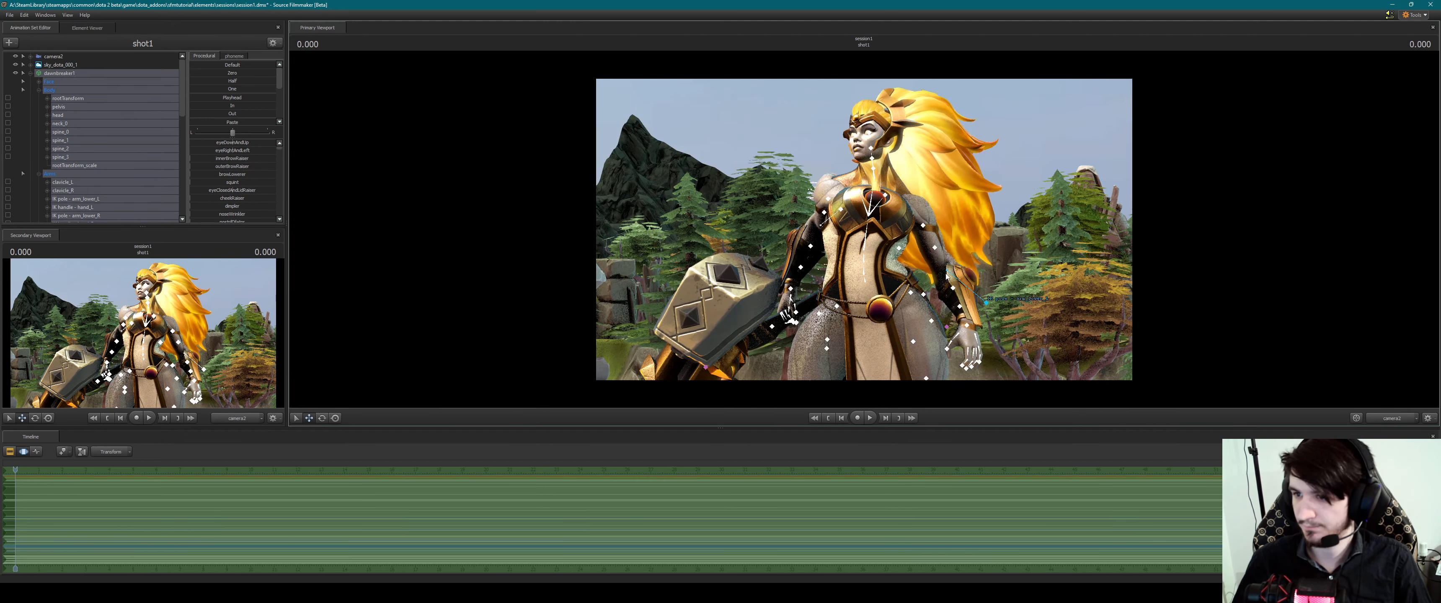
{"action": "left_click", "coordinate": [60, 82]}
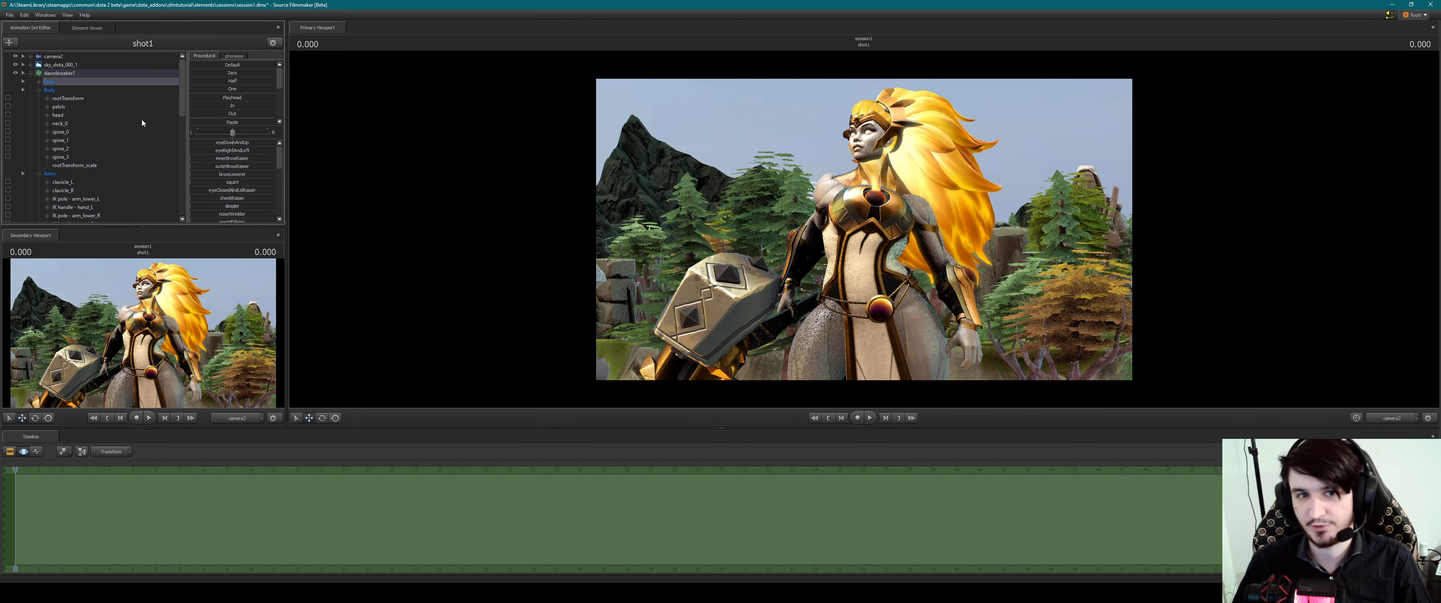
{"action": "left_click", "coordinate": [56, 75]}
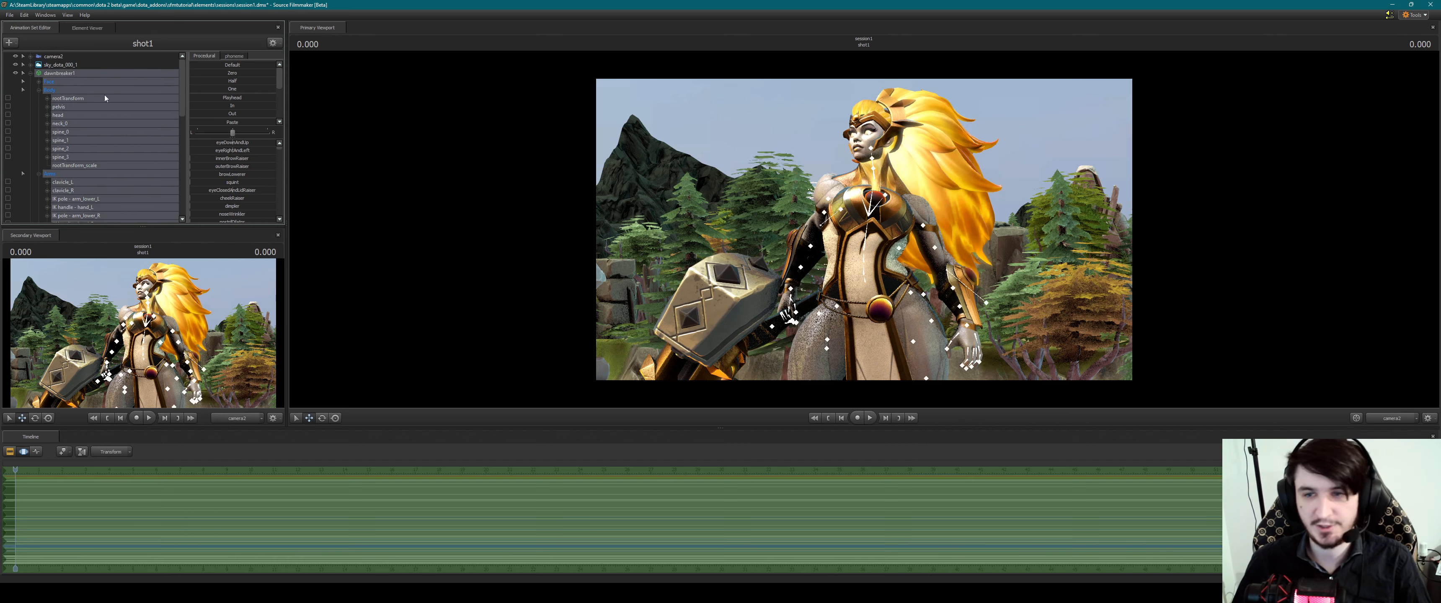
{"action": "left_click", "coordinate": [50, 82]}
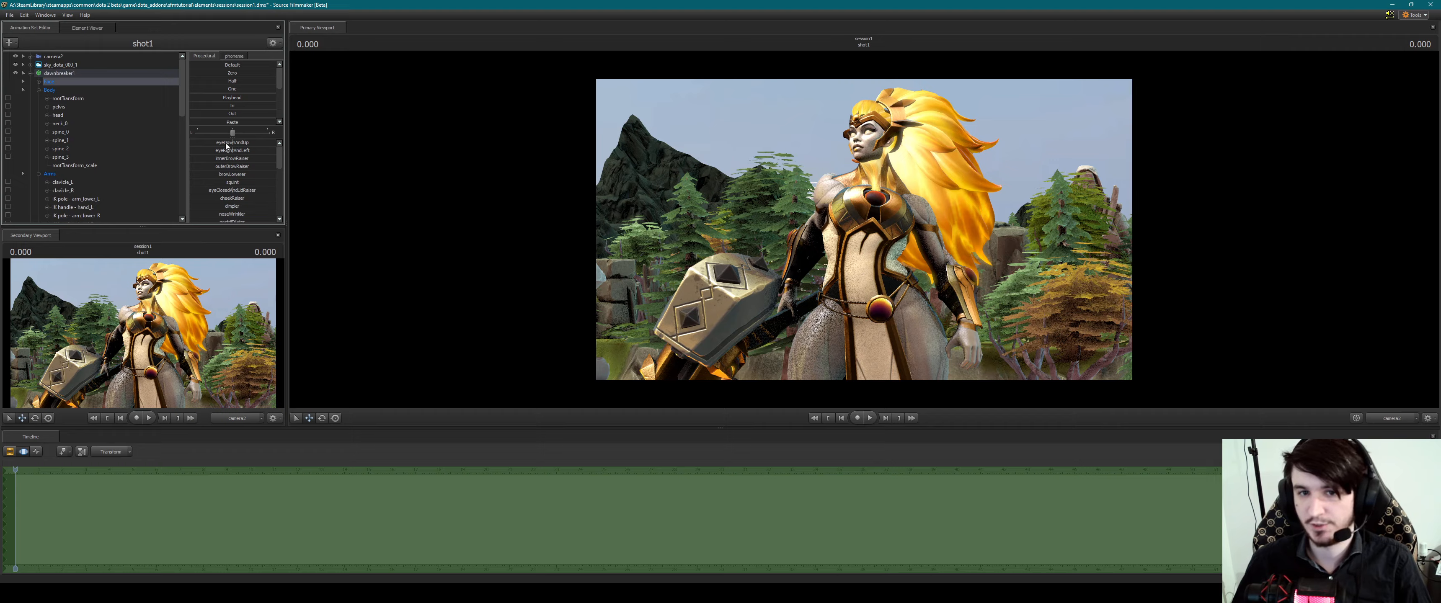
Frame Dawnbreaker's face from the front with the work camera, then slightly raise the innerBrowRaiser and squint sliders
{"action": "left_click", "coordinate": [1384, 418]}
{"action": "left_click_drag", "start_coordinate": [864, 230], "coordinate": [1018, 235]}
{"action": "left_click_drag", "start_coordinate": [654, 277], "coordinate": [562, 286]}
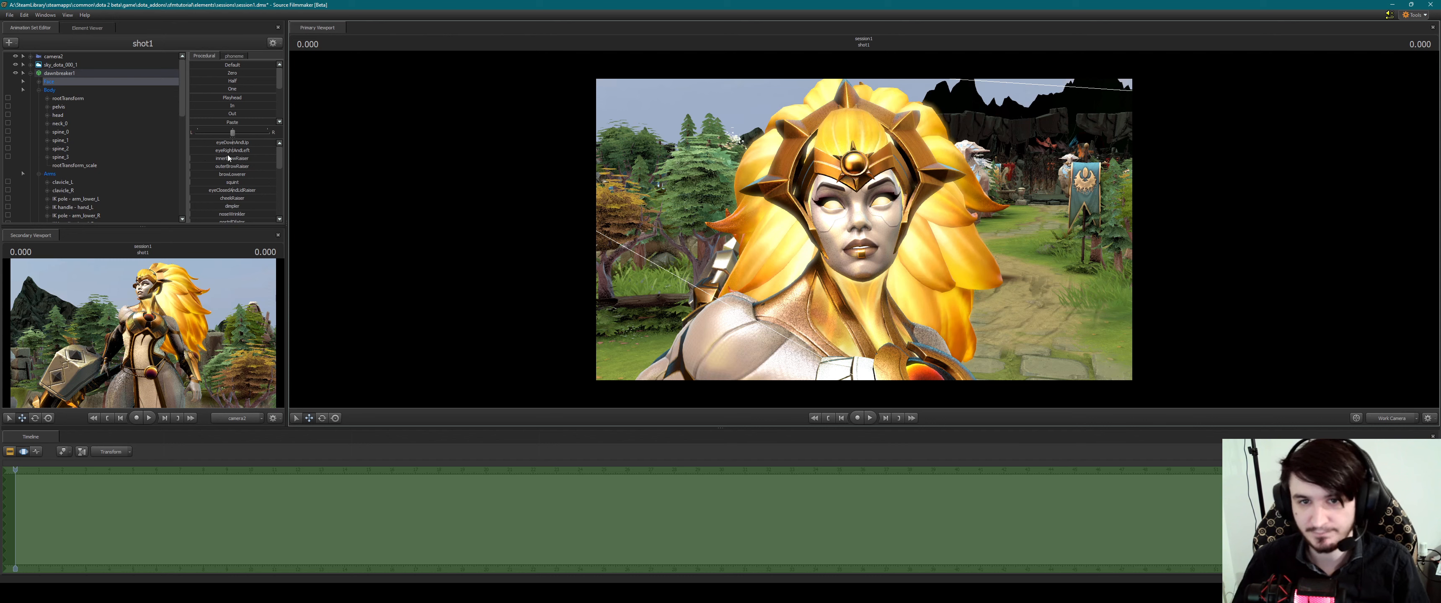
{"action": "left_click_drag", "start_coordinate": [202, 159], "coordinate": [201, 158]}
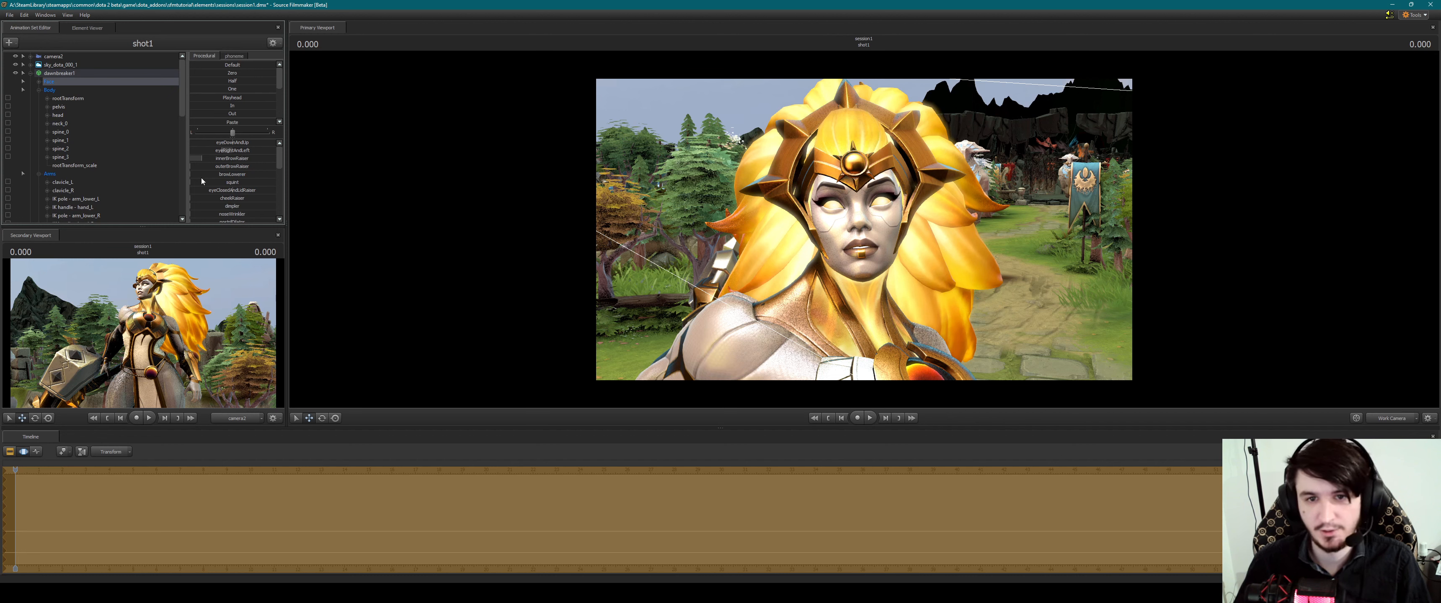
{"action": "left_click_drag", "start_coordinate": [202, 183], "coordinate": [216, 182]}
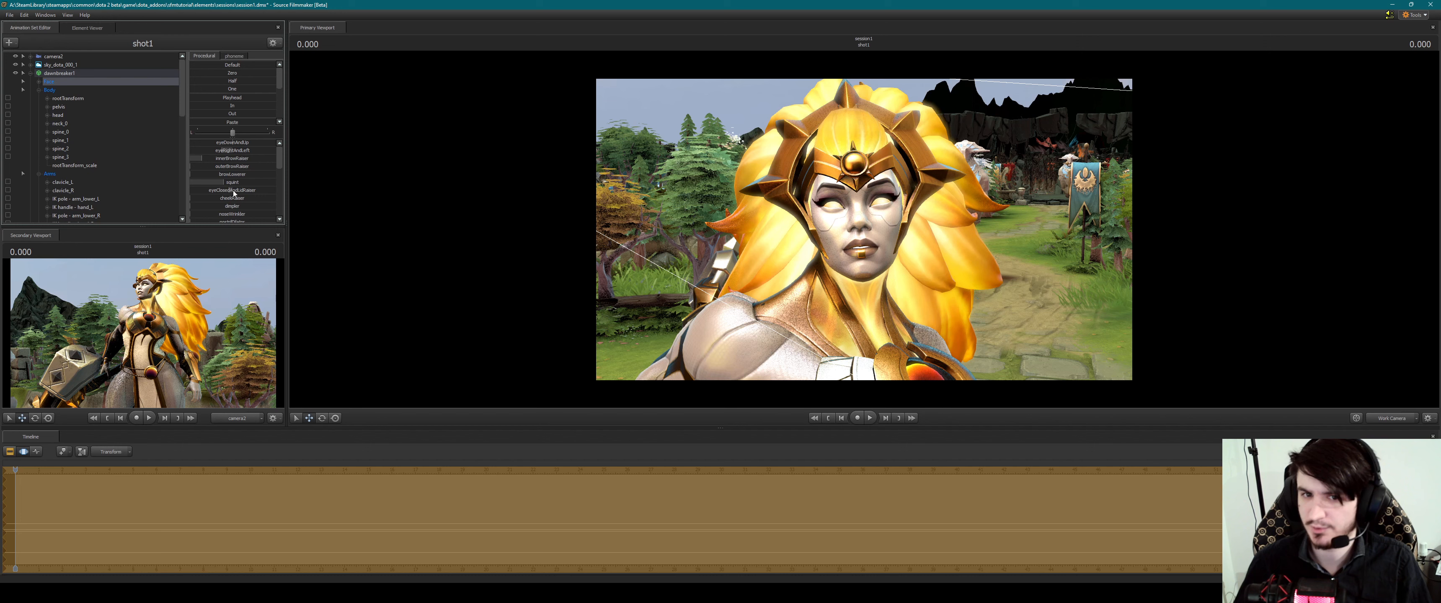
Set the mid-lid raiser slider to default and increase the cheekRaiser slider on Dawnbreaker's face
{"action": "right_click", "coordinate": [247, 196]}
{"action": "left_click", "coordinate": [255, 196]}
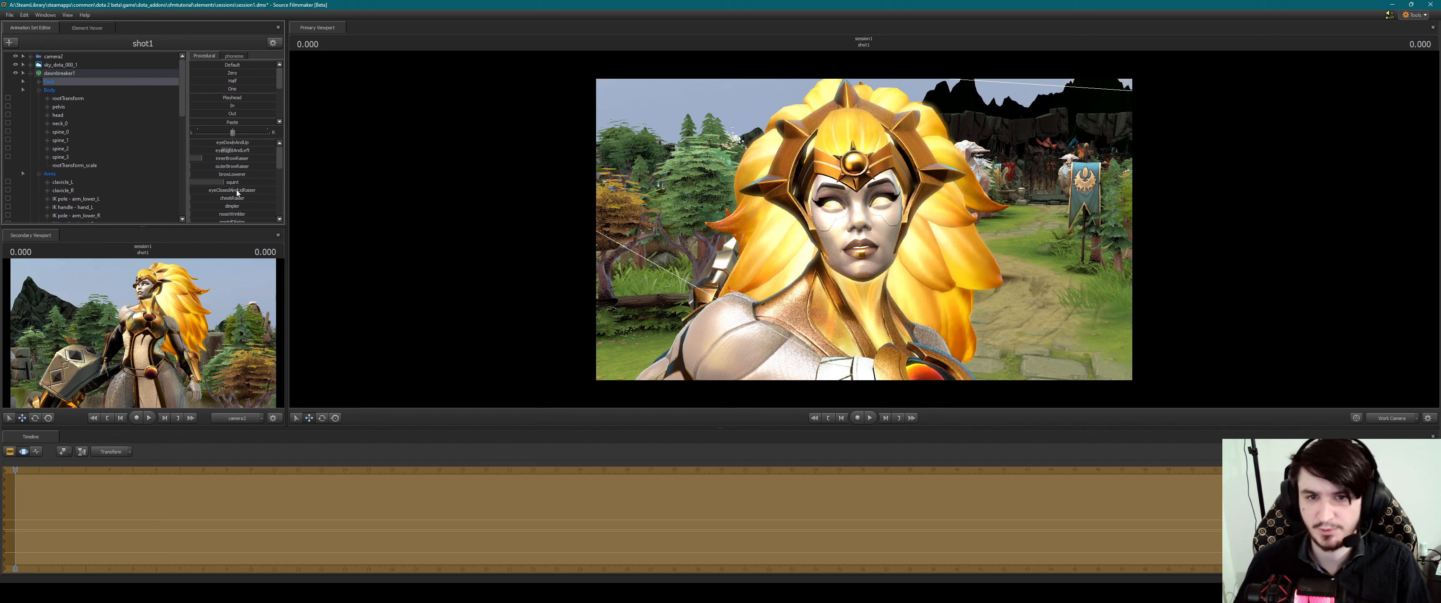
{"action": "right_click", "coordinate": [237, 193]}
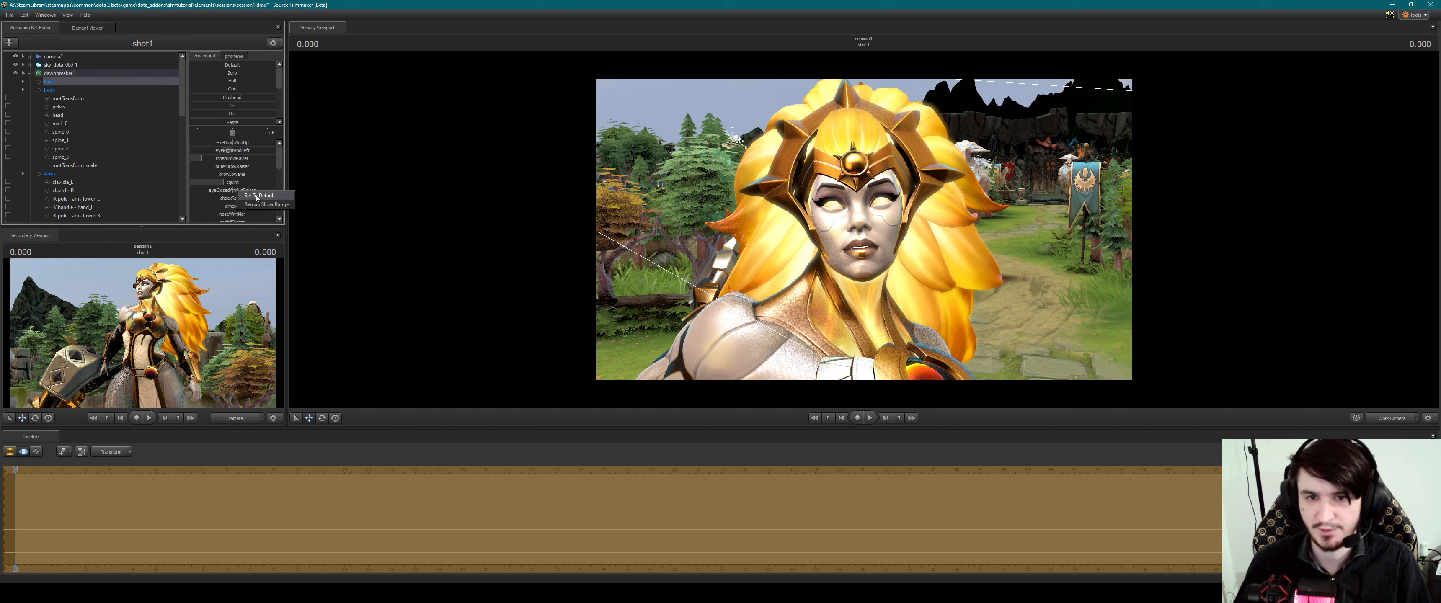
{"action": "left_click", "coordinate": [194, 201]}
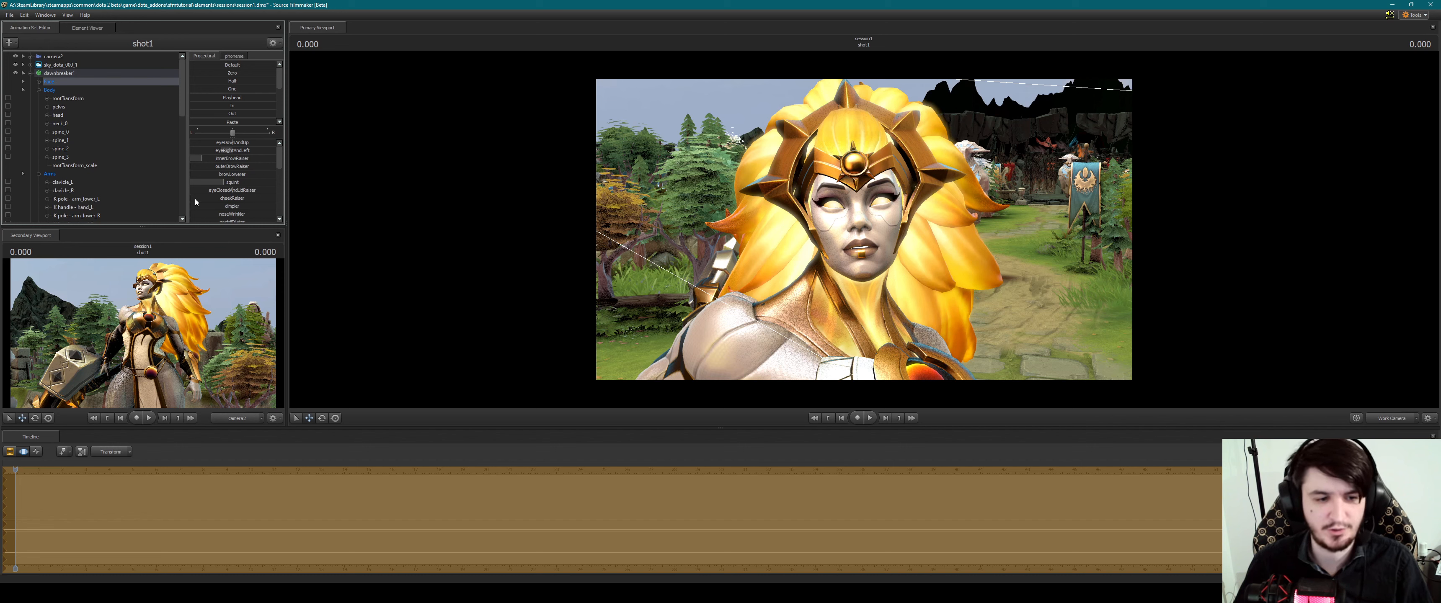
{"action": "left_click_drag", "start_coordinate": [191, 198], "coordinate": [234, 198]}
Increase the lipCornerPuller slider to give Dawnbreaker a slight smile and return the primary viewport to camera2
{"action": "scroll", "coordinate": [231, 181], "scroll_direction": "down", "scroll_amount": 1}
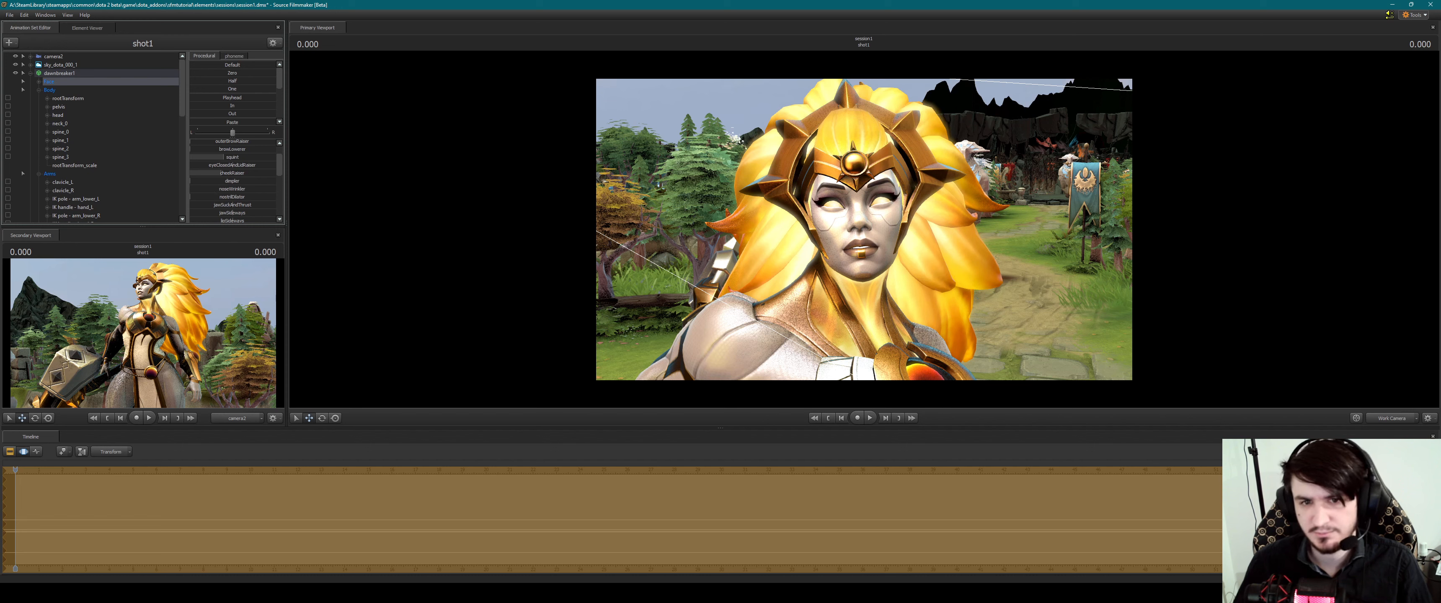
{"action": "scroll", "coordinate": [221, 188], "scroll_direction": "down", "scroll_amount": 1}
{"action": "scroll", "coordinate": [230, 191], "scroll_direction": "down", "scroll_amount": 1}
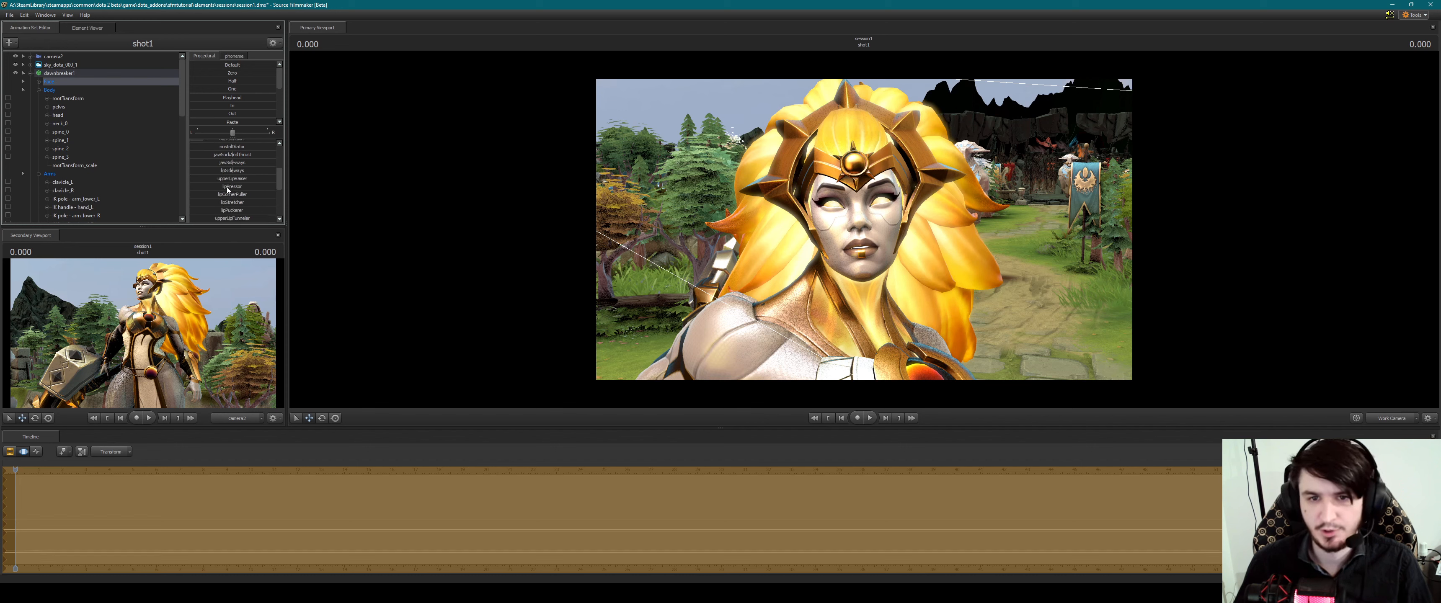
{"action": "left_click_drag", "start_coordinate": [193, 194], "coordinate": [227, 194]}
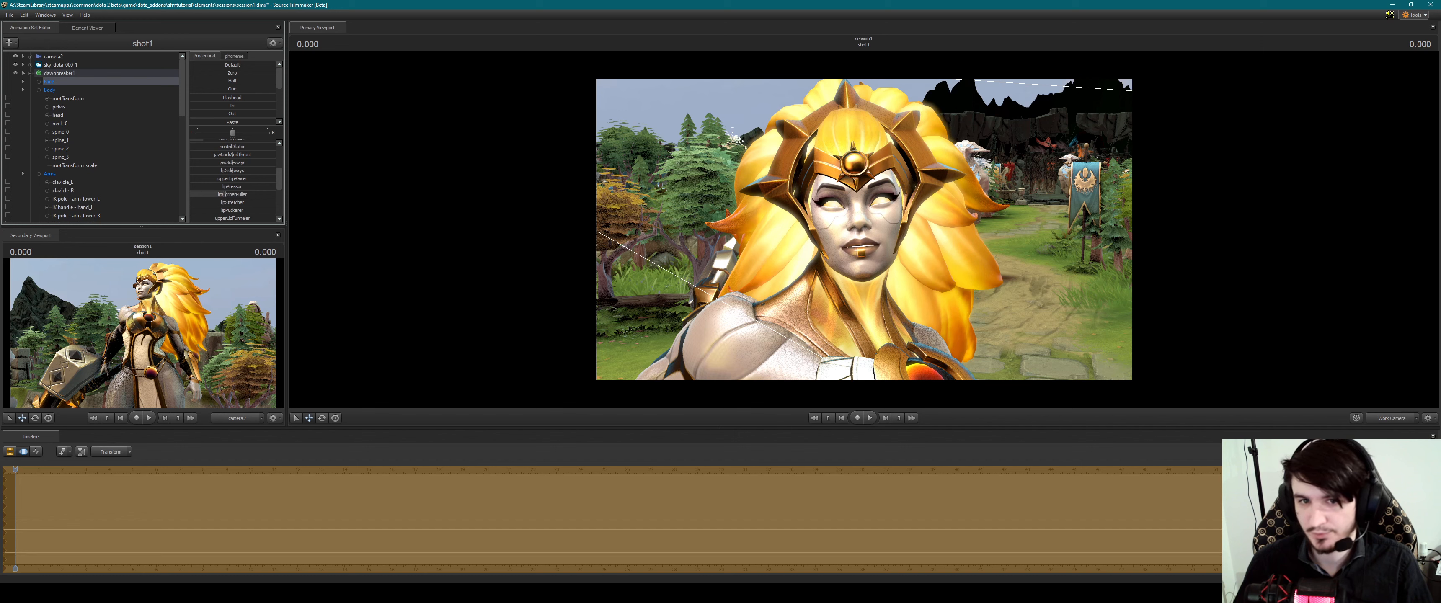
{"action": "scroll", "coordinate": [249, 192], "scroll_direction": "down", "scroll_amount": 4}
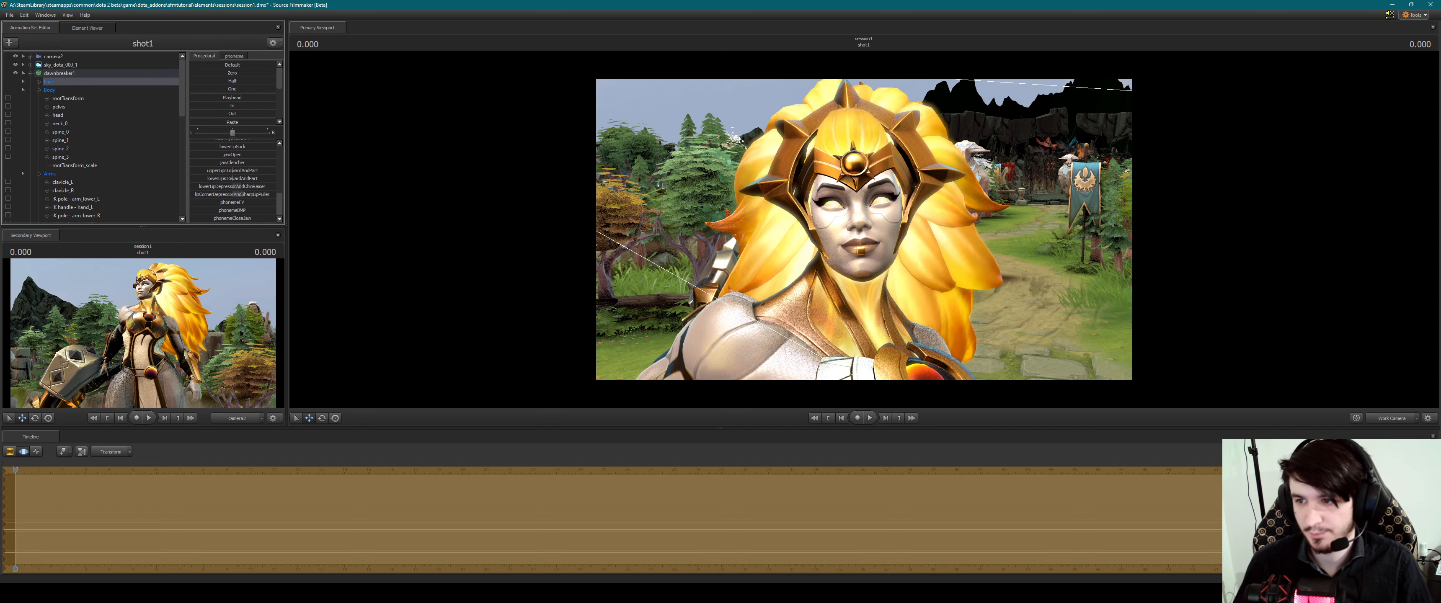
{"action": "left_click_drag", "start_coordinate": [1184, 360], "coordinate": [951, 391]}
{"action": "left_click", "coordinate": [1416, 418]}
{"action": "left_click", "coordinate": [1398, 431]}
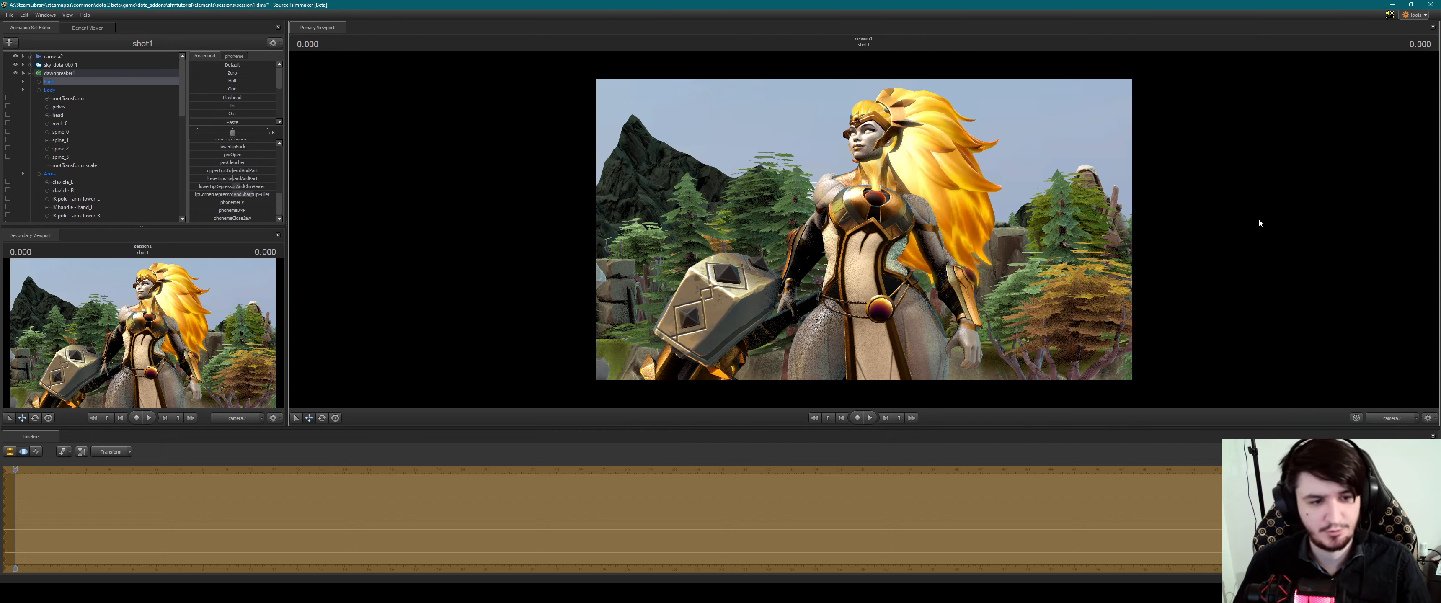
Collapse Dawnbreaker's controls and lower camera2's mapLightScale to darken the map lighting
{"action": "left_click", "coordinate": [30, 74]}
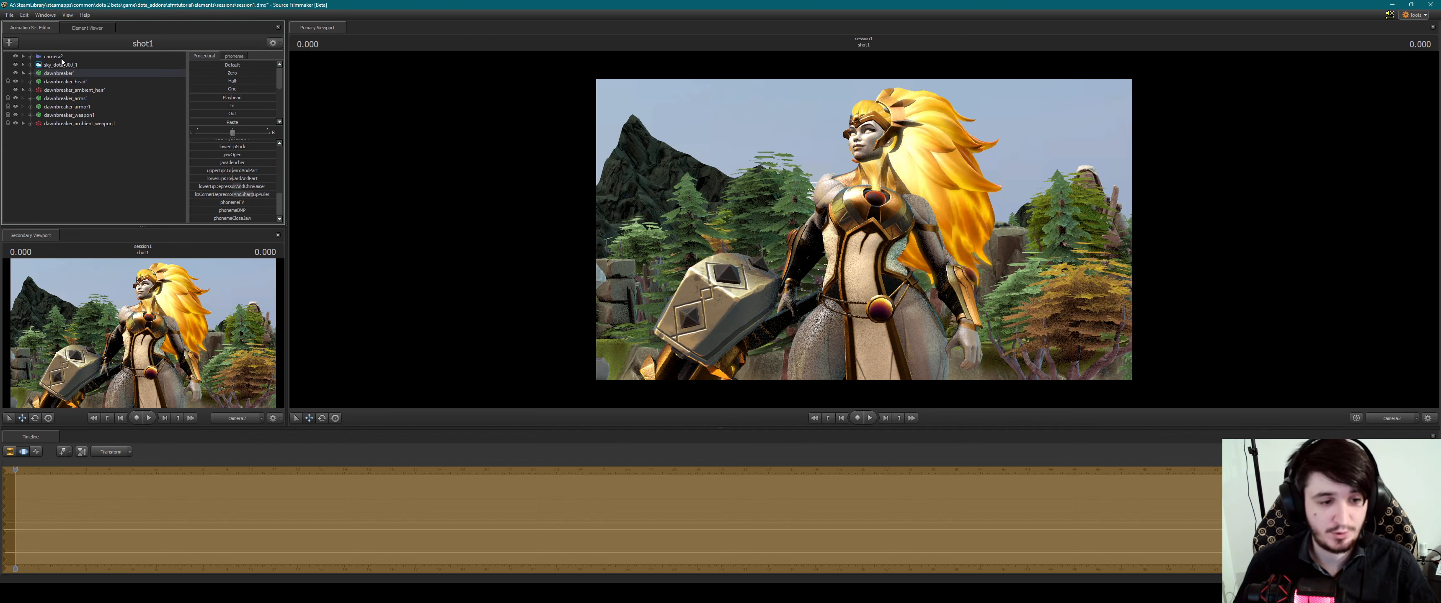
{"action": "left_click", "coordinate": [54, 57]}
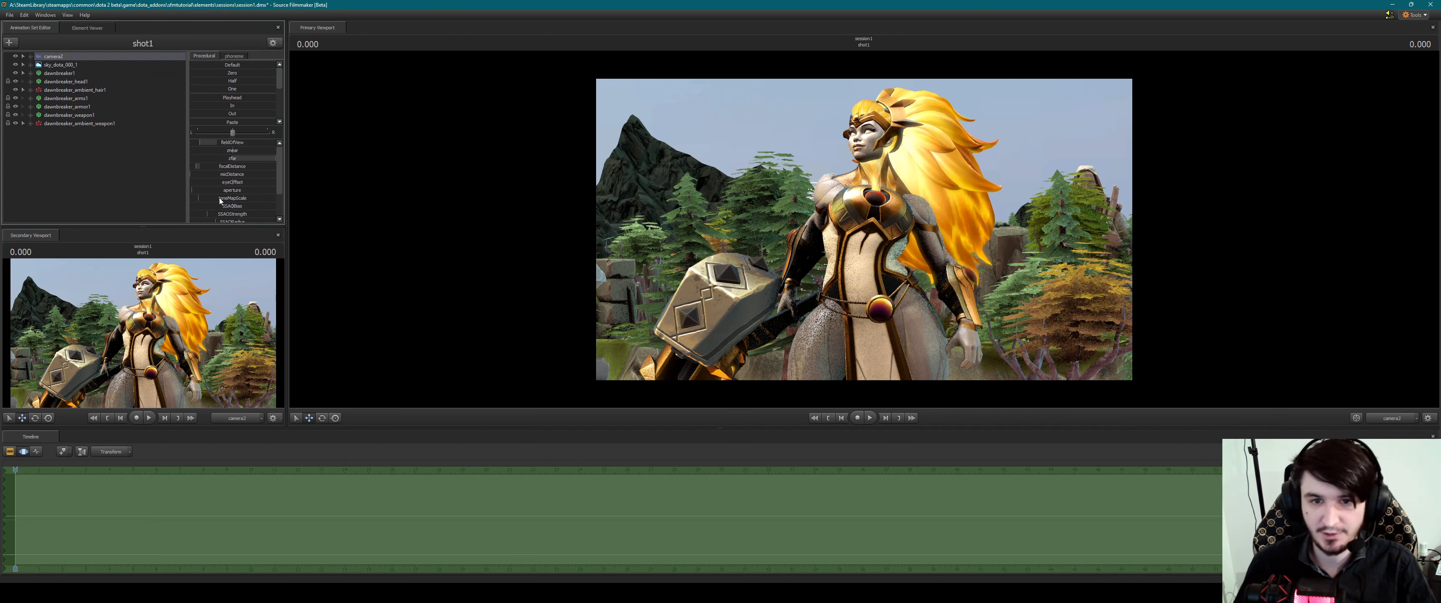
{"action": "scroll", "coordinate": [217, 200], "scroll_direction": "down", "scroll_amount": 5}
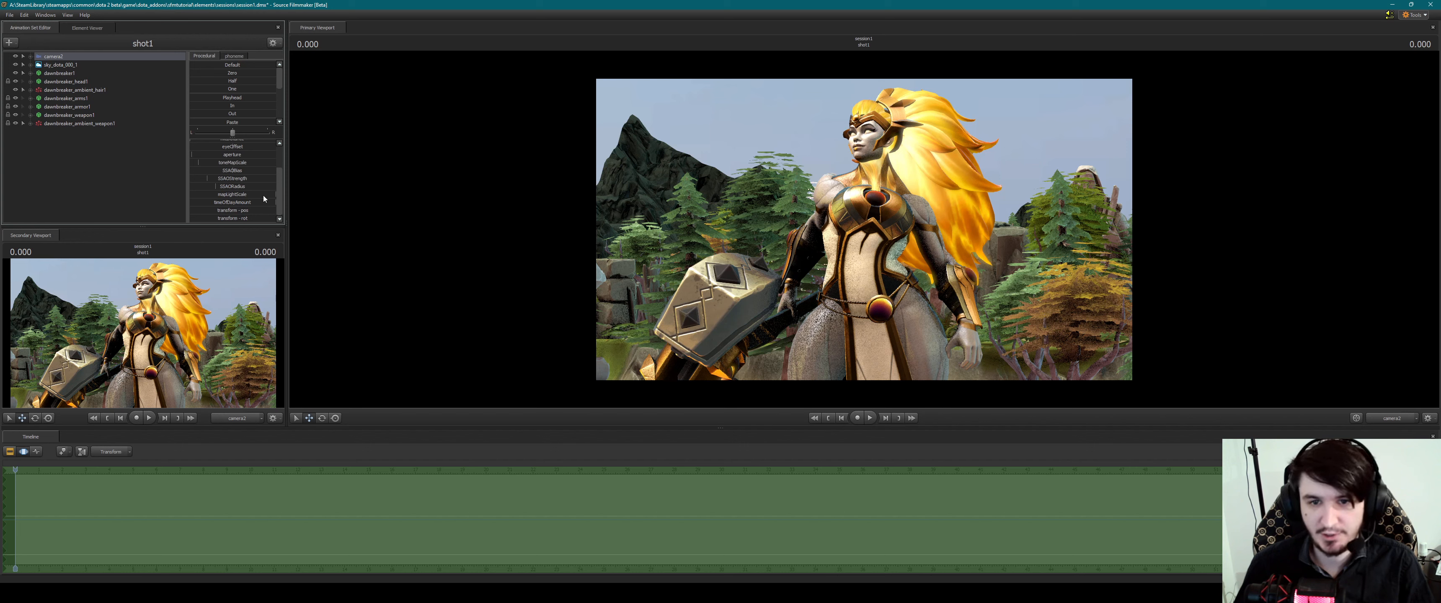
{"action": "mouse_move", "coordinate": [270, 194]}
{"action": "left_mouse_down"}
{"action": "mouse_move", "coordinate": [206, 203]}
{"action": "mouse_move", "coordinate": [266, 203]}
{"action": "left_mouse_up"}
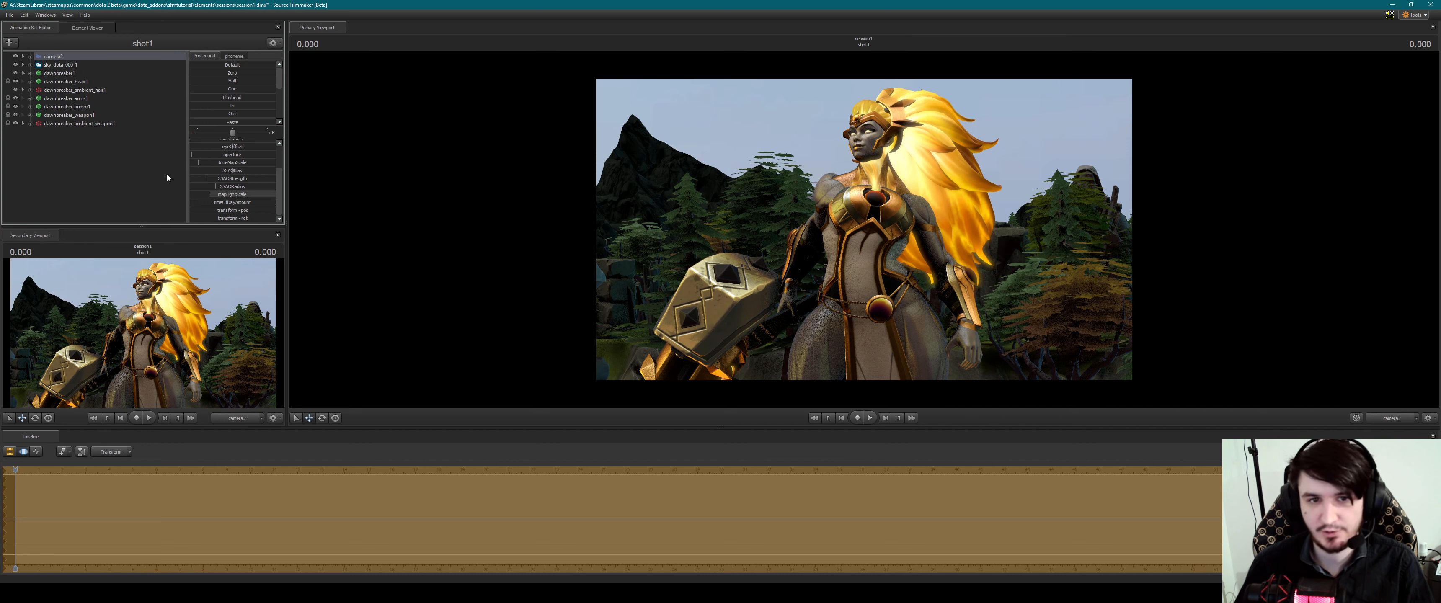
Create a new light, look through it to aim it down at Dawnbreaker from a distance, and lower its intensity
{"action": "left_click", "coordinate": [113, 148]}
{"action": "right_click", "coordinate": [84, 152]}
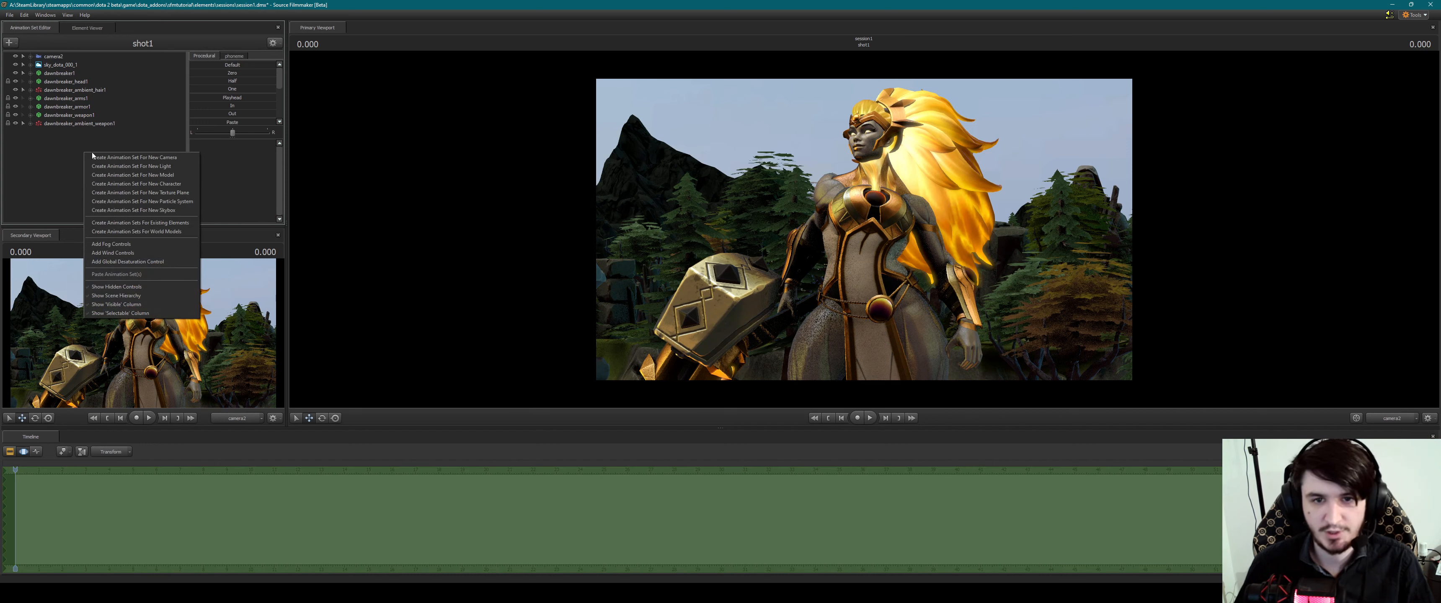
{"action": "left_click", "coordinate": [130, 166]}
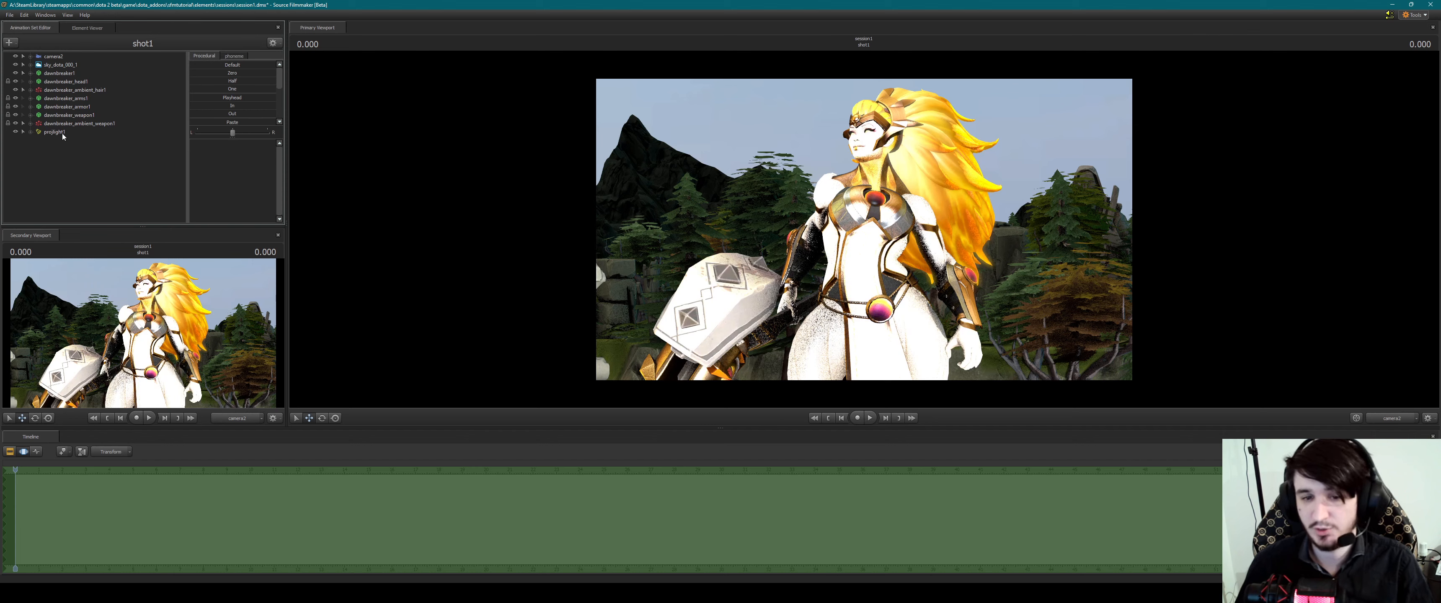
{"action": "left_click_drag", "start_coordinate": [62, 133], "coordinate": [775, 199]}
{"action": "key", "text": "s"}
{"action": "left_click_drag", "start_coordinate": [210, 142], "coordinate": [200, 142]}
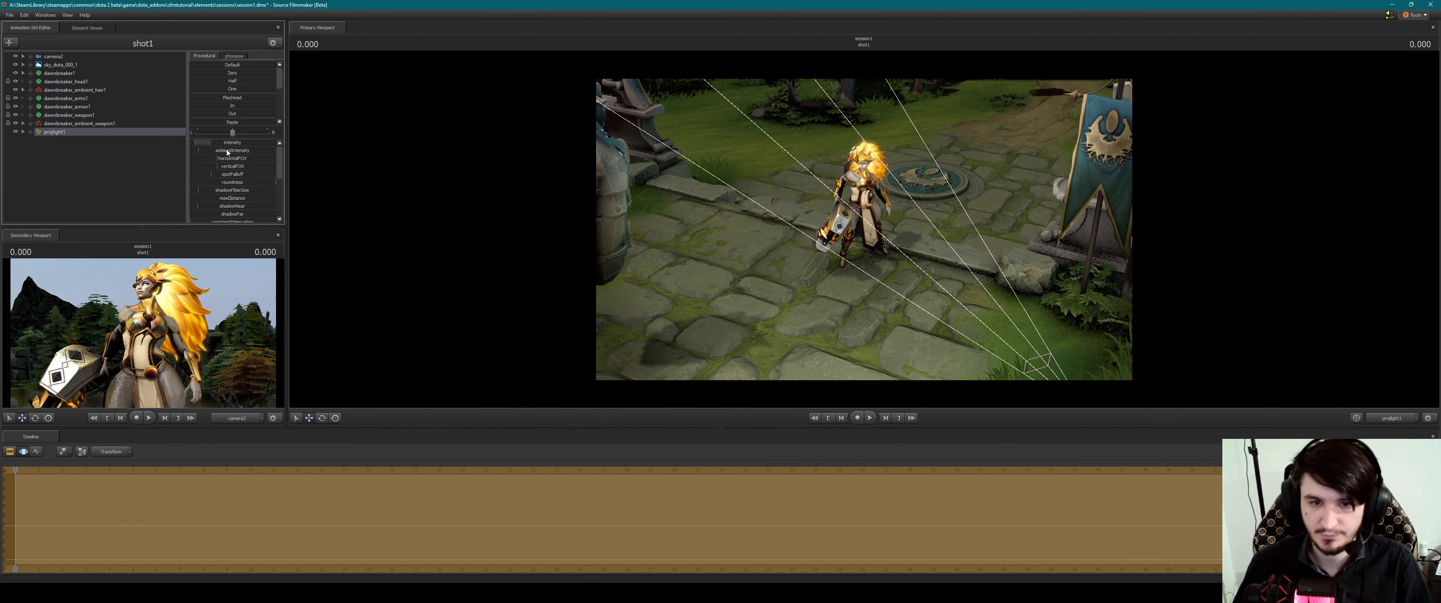
Add a second light, aim it at Dawnbreaker from another side through the viewport, and reduce its intensity
{"action": "right_click", "coordinate": [58, 157]}
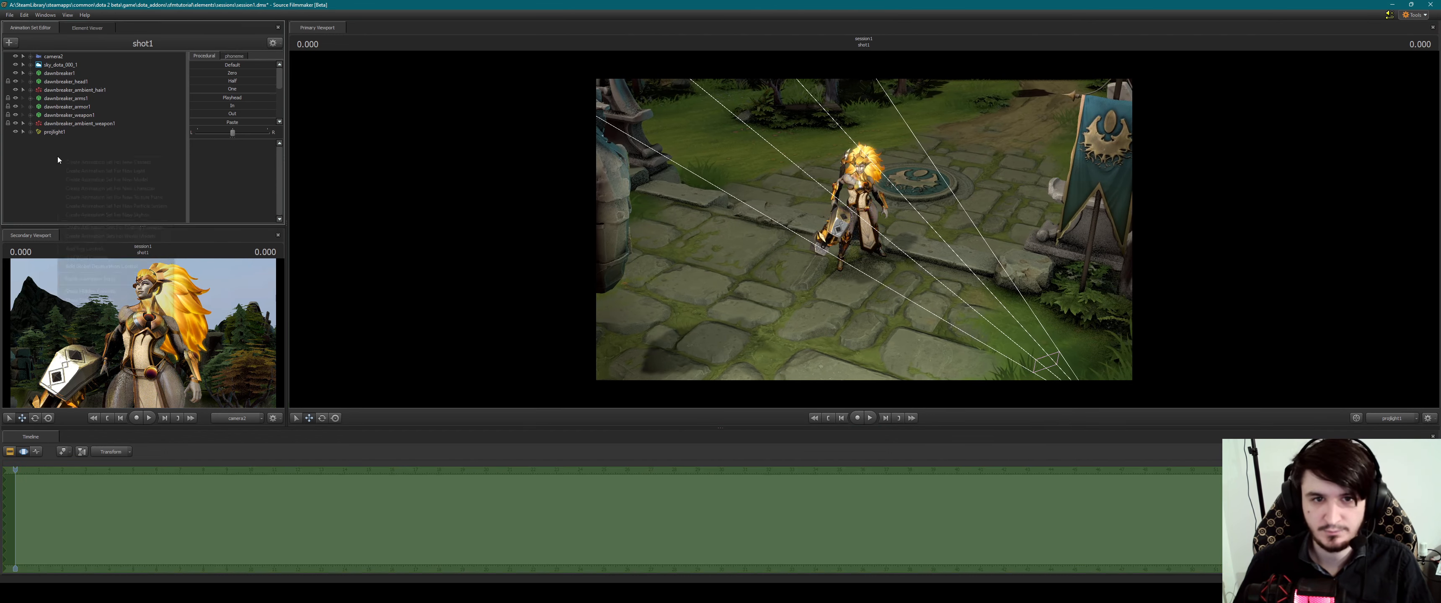
{"action": "left_click", "coordinate": [104, 171]}
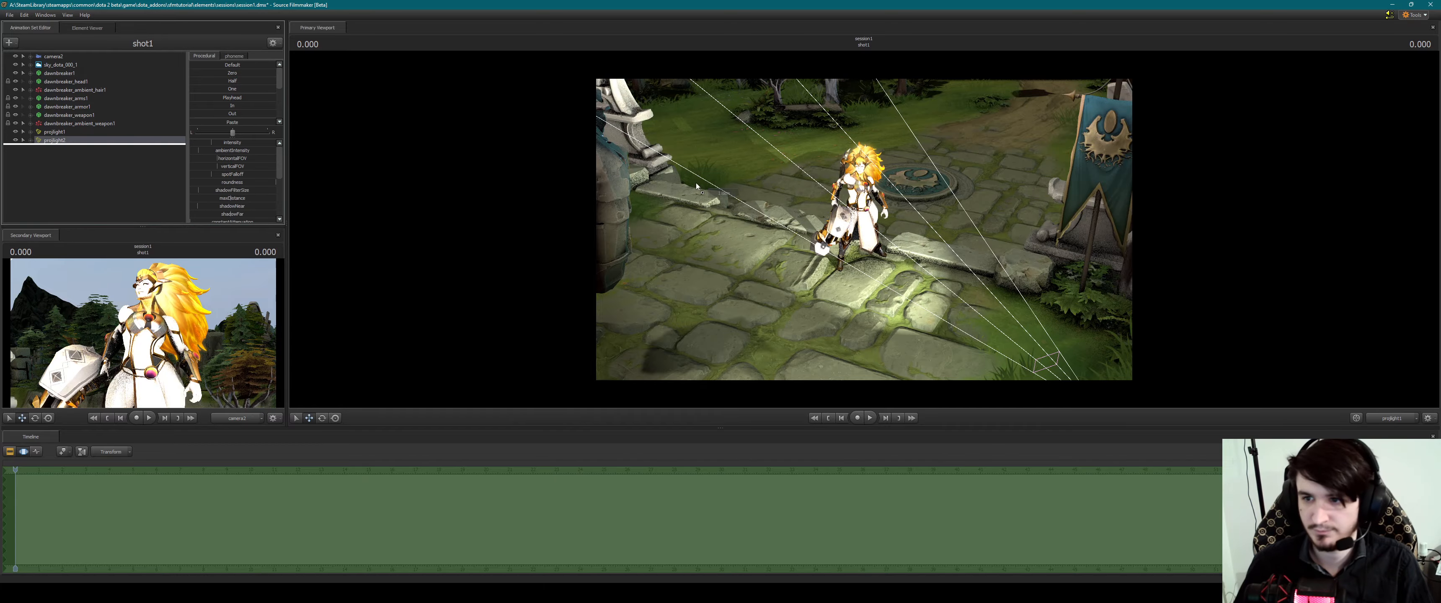
{"action": "left_click_drag", "start_coordinate": [696, 187], "coordinate": [689, 210]}
{"action": "key", "text": "ctrl"}
{"action": "left_click_drag", "start_coordinate": [215, 143], "coordinate": [197, 144]}
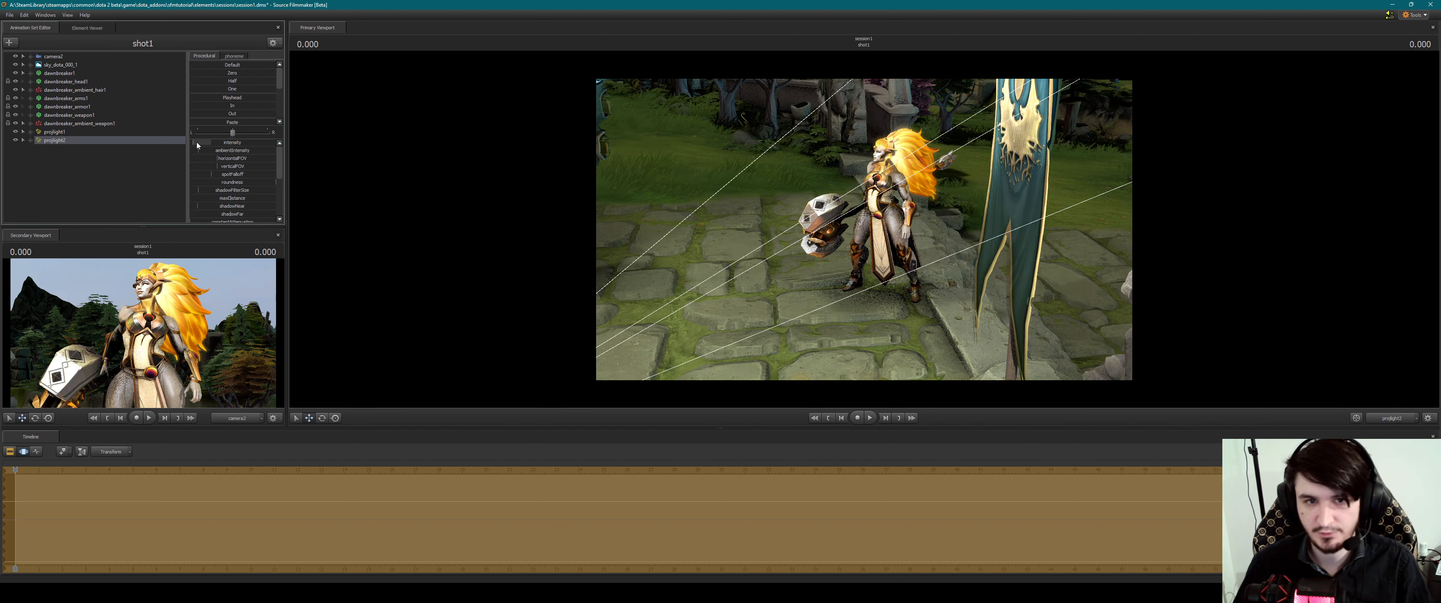
Add a third light and fly it behind Dawnbreaker so that it shines on her back
{"action": "right_click", "coordinate": [66, 161]}
{"action": "left_click", "coordinate": [111, 175]}
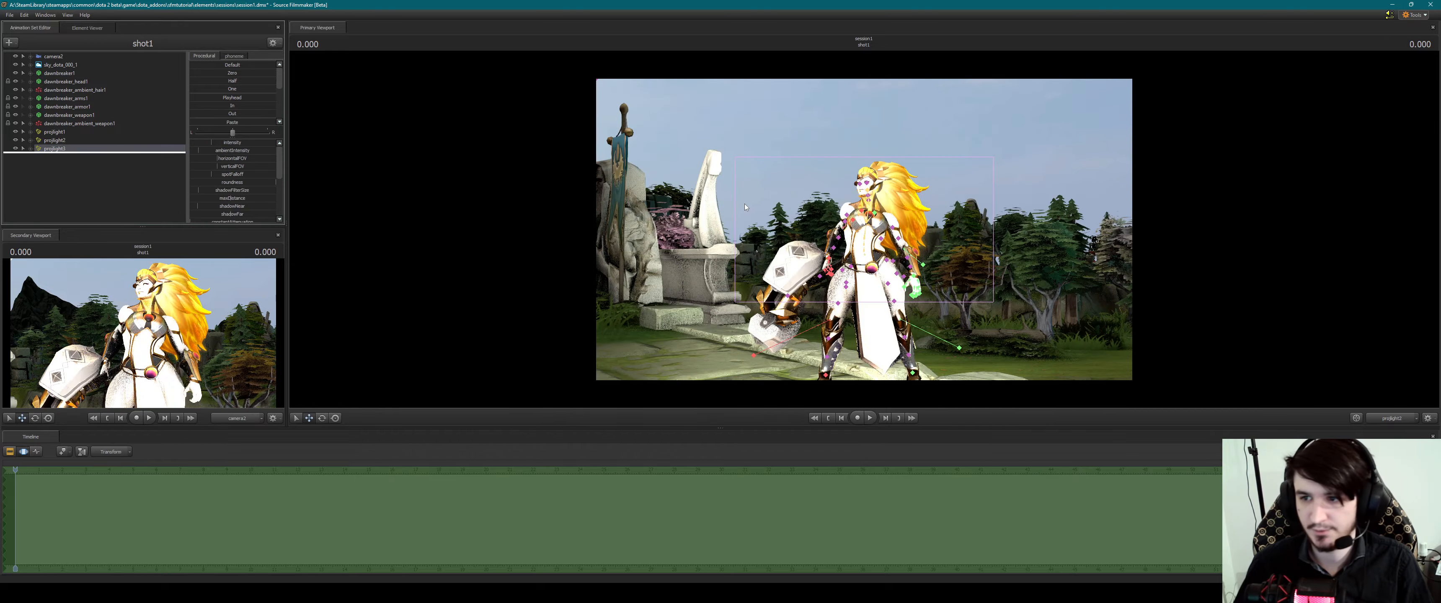
{"action": "left_click_drag", "start_coordinate": [745, 208], "coordinate": [652, 227]}
{"action": "key", "text": "w"}
{"action": "key", "text": "a"}
{"action": "key", "text": "d"}
{"action": "key", "text": "d"}
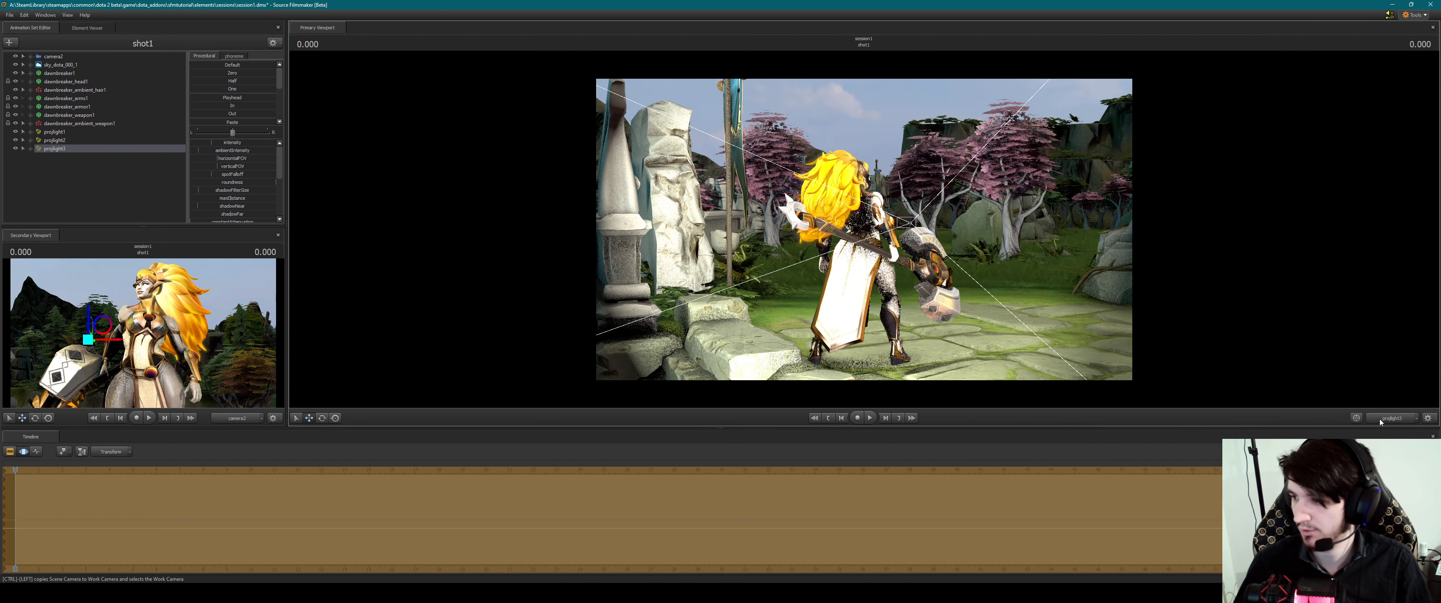
Switch the primary viewport back to camera2 and shift the third light away from Dawnbreaker, above the hammer
{"action": "key", "text": "ctrl"}
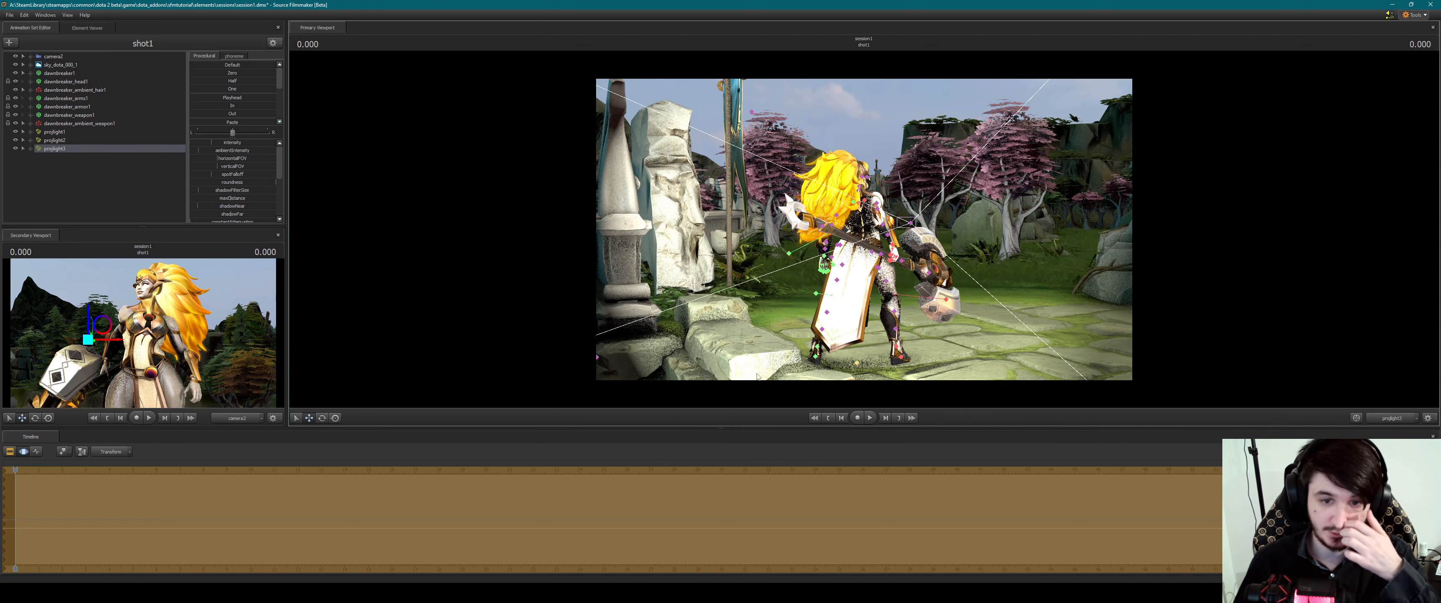
{"action": "left_click", "coordinate": [1391, 418]}
{"action": "left_click", "coordinate": [1404, 425]}
{"action": "left_click", "coordinate": [1402, 422]}
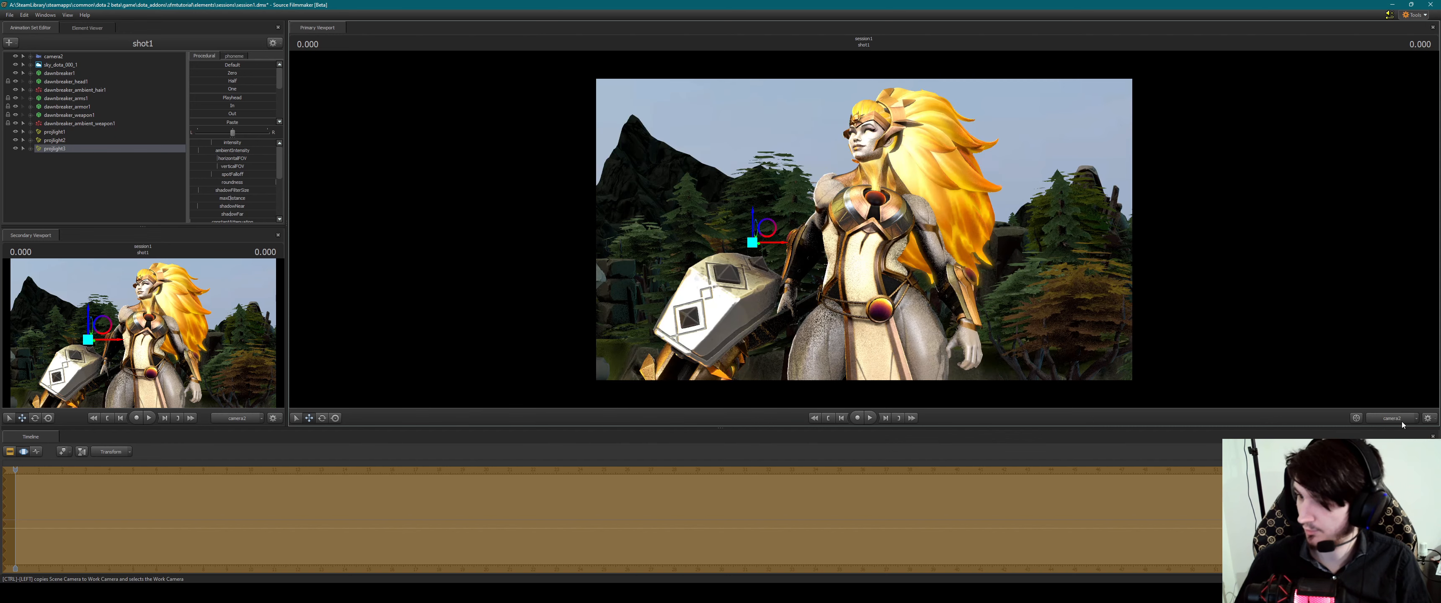
{"action": "left_click_drag", "start_coordinate": [770, 228], "coordinate": [730, 217]}
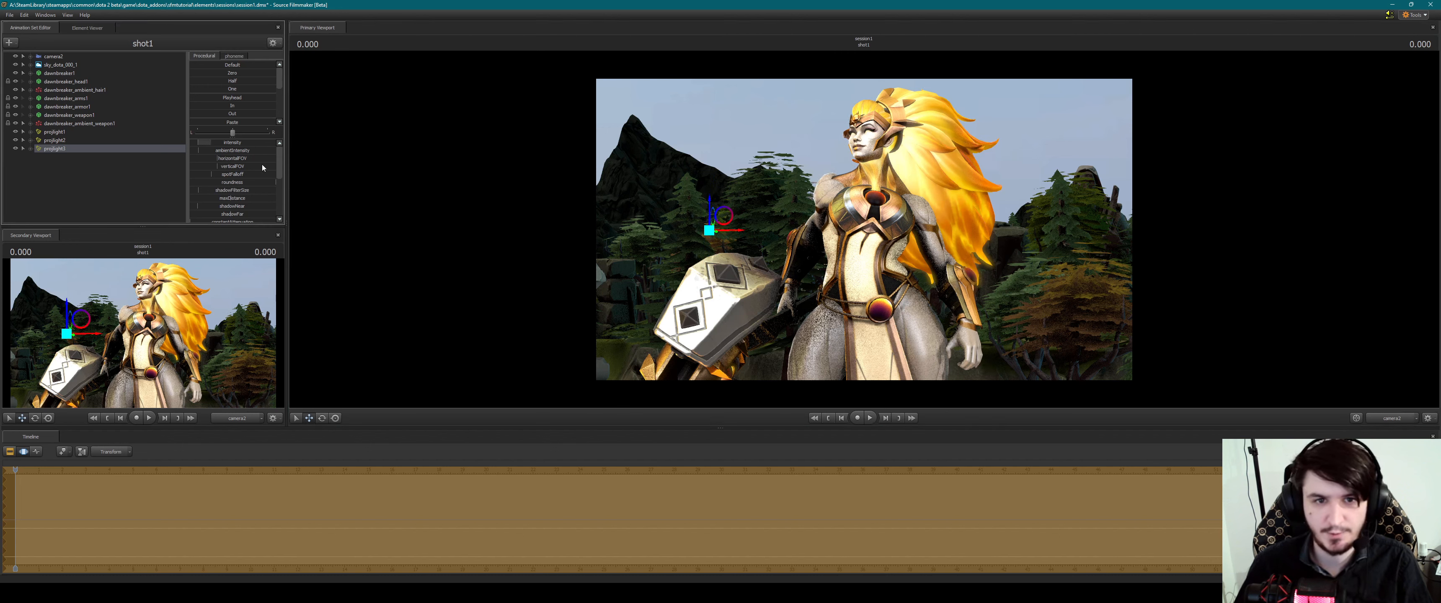
Create a fourth light and, looking through it, fly it high above the scene so that it points down at Dawnbreaker
{"action": "right_click", "coordinate": [62, 167]}
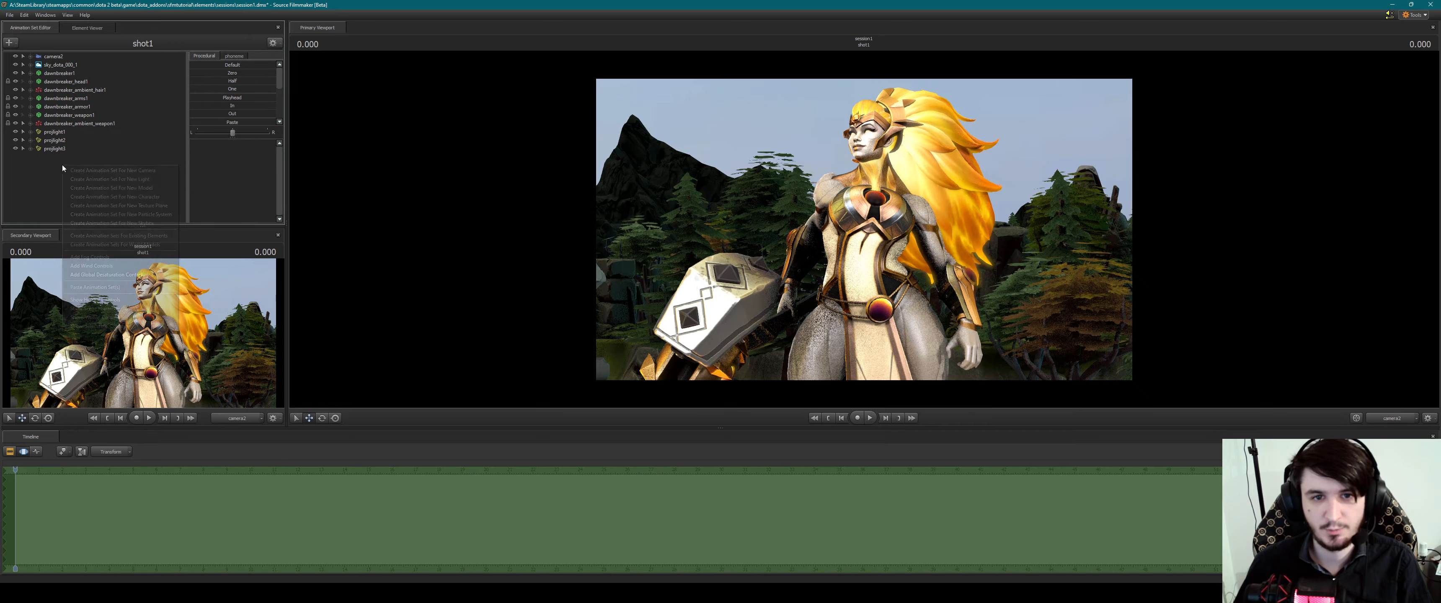
{"action": "left_click", "coordinate": [110, 180]}
{"action": "left_click", "coordinate": [56, 157]}
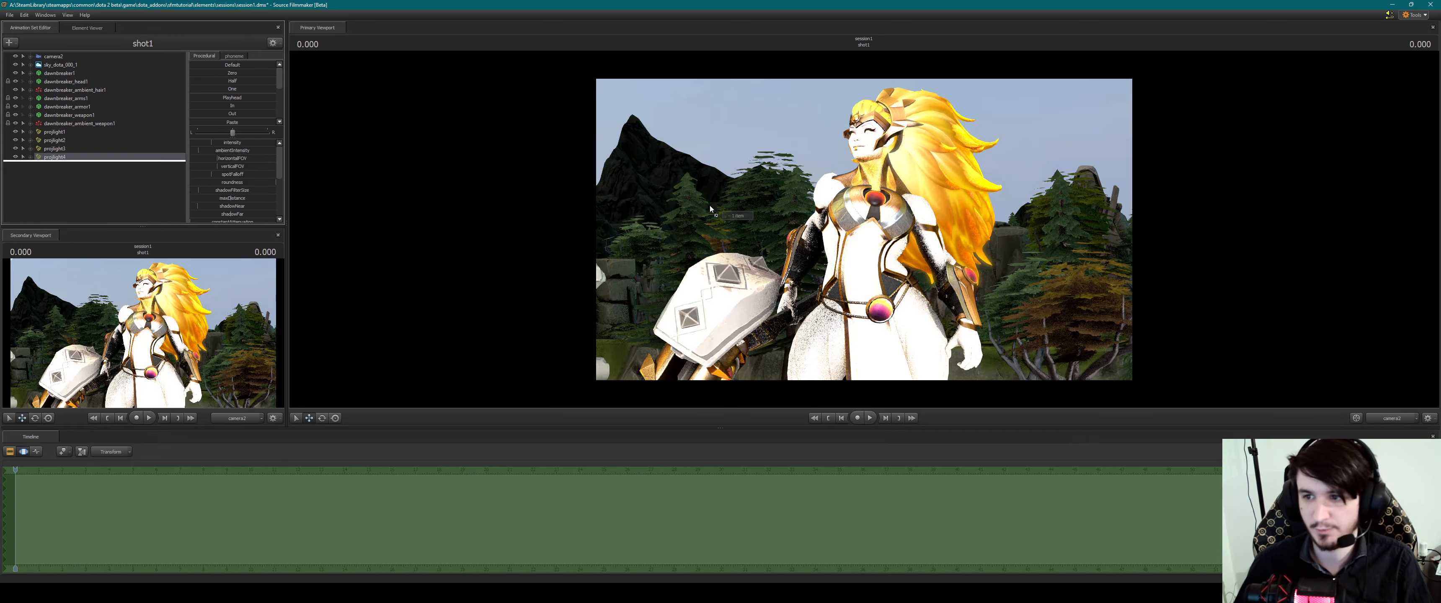
{"action": "key", "text": "s"}
{"action": "left_click_drag", "start_coordinate": [864, 230], "coordinate": [822, 235]}
{"action": "key", "text": "w"}
{"action": "key", "text": "w"}
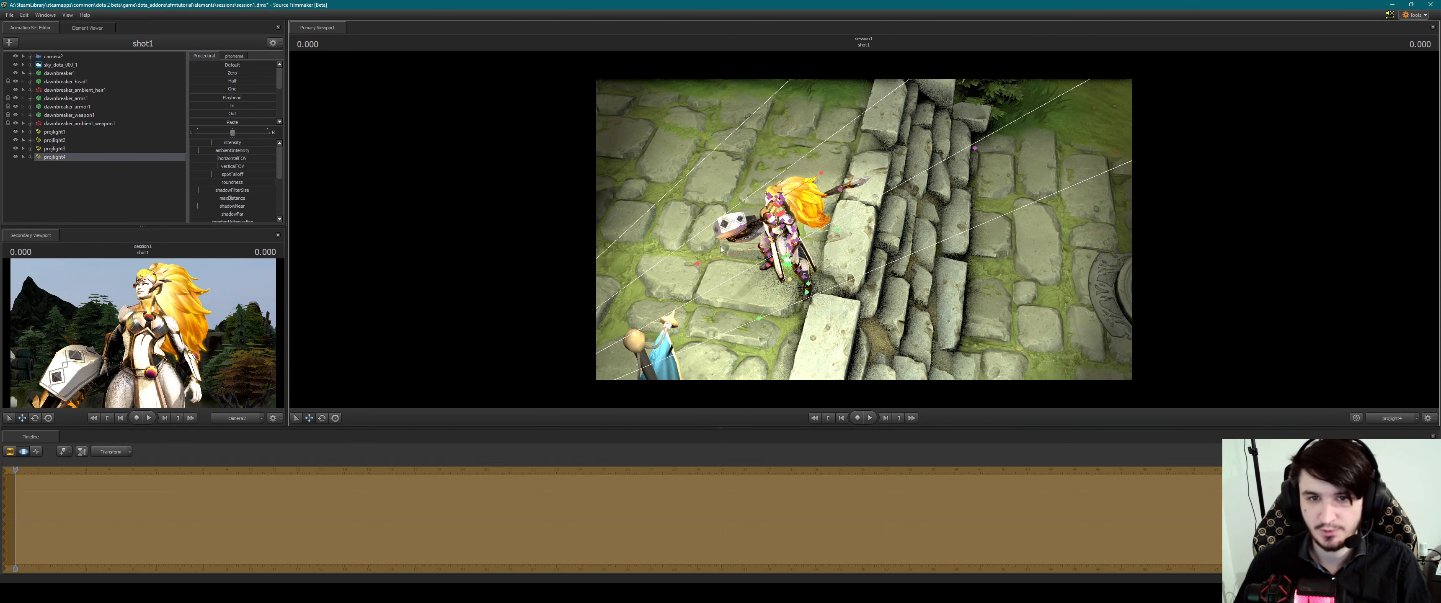
Enable volumetrics on the fourth light, tone down its intensity and volumetric intensity, and tint it warm yellow by reducing its blue colour
{"action": "right_click", "coordinate": [59, 159]}
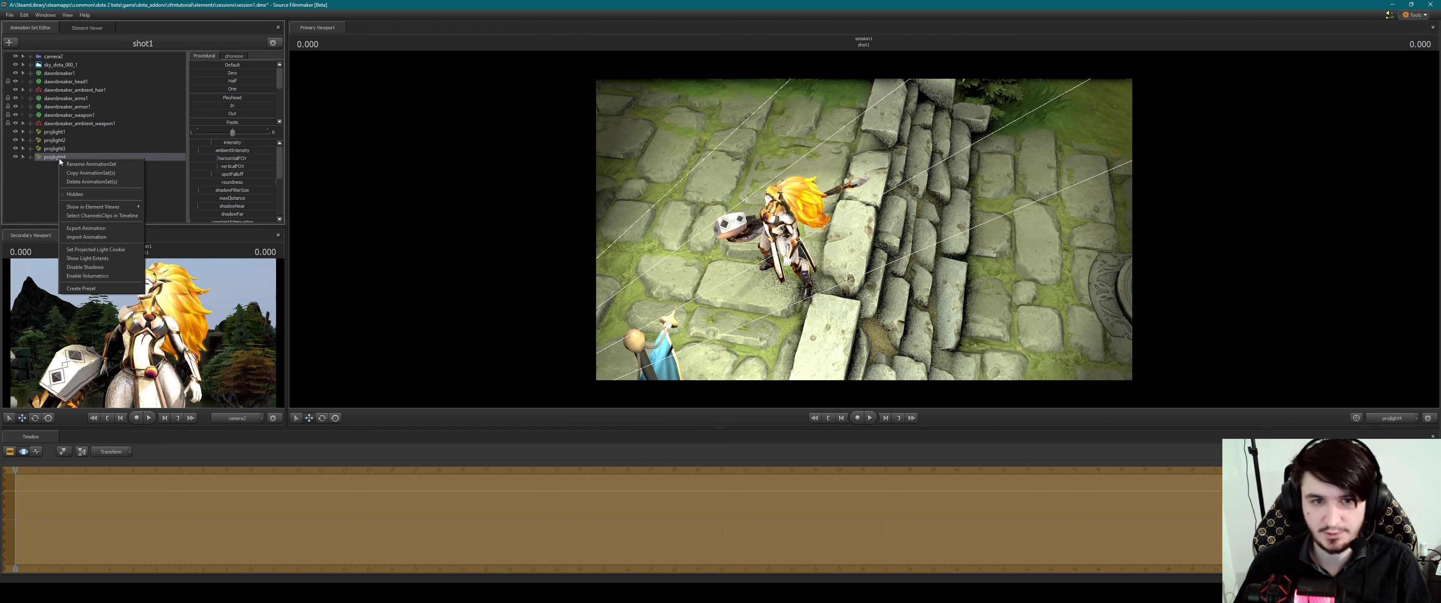
{"action": "left_click", "coordinate": [106, 277]}
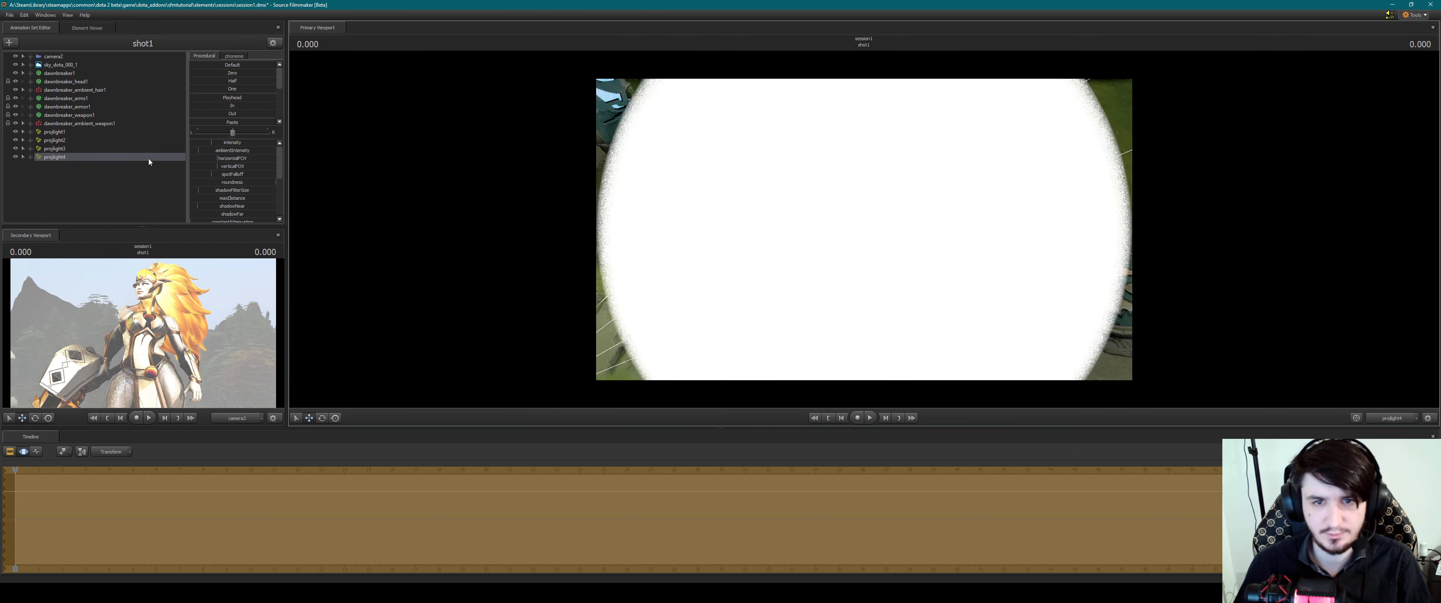
{"action": "left_click_drag", "start_coordinate": [212, 142], "coordinate": [197, 141]}
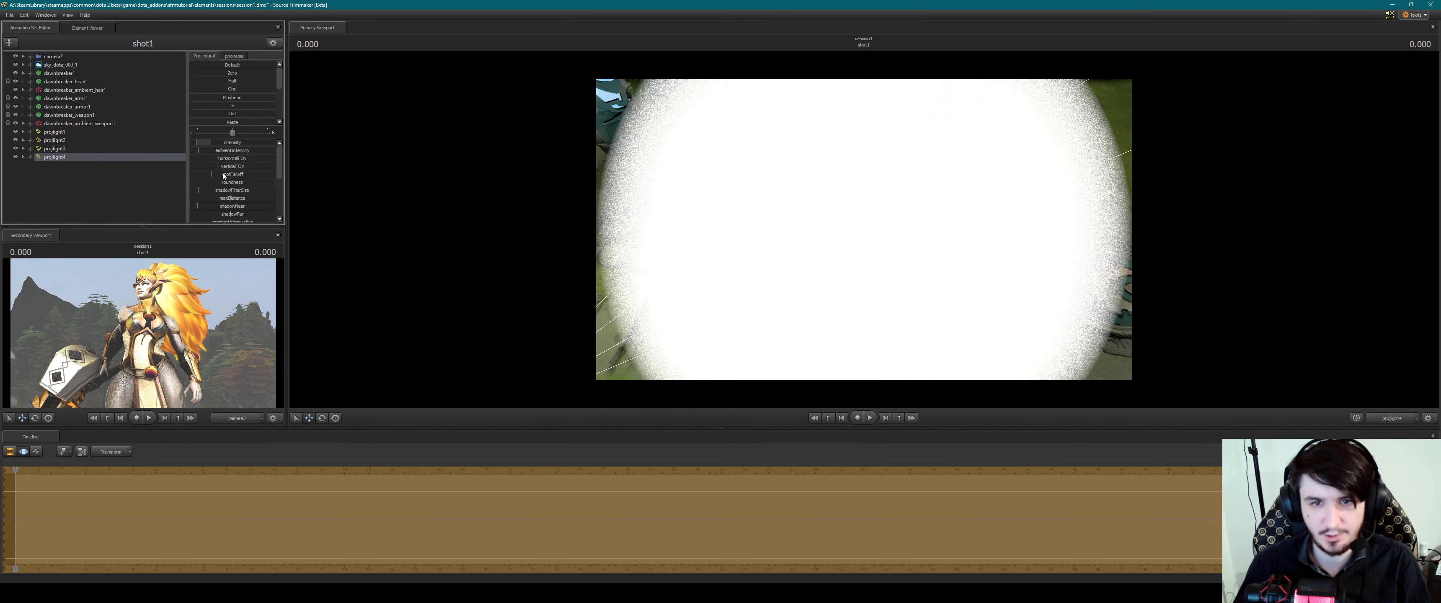
{"action": "scroll", "coordinate": [221, 173], "scroll_direction": "down", "scroll_amount": 3}
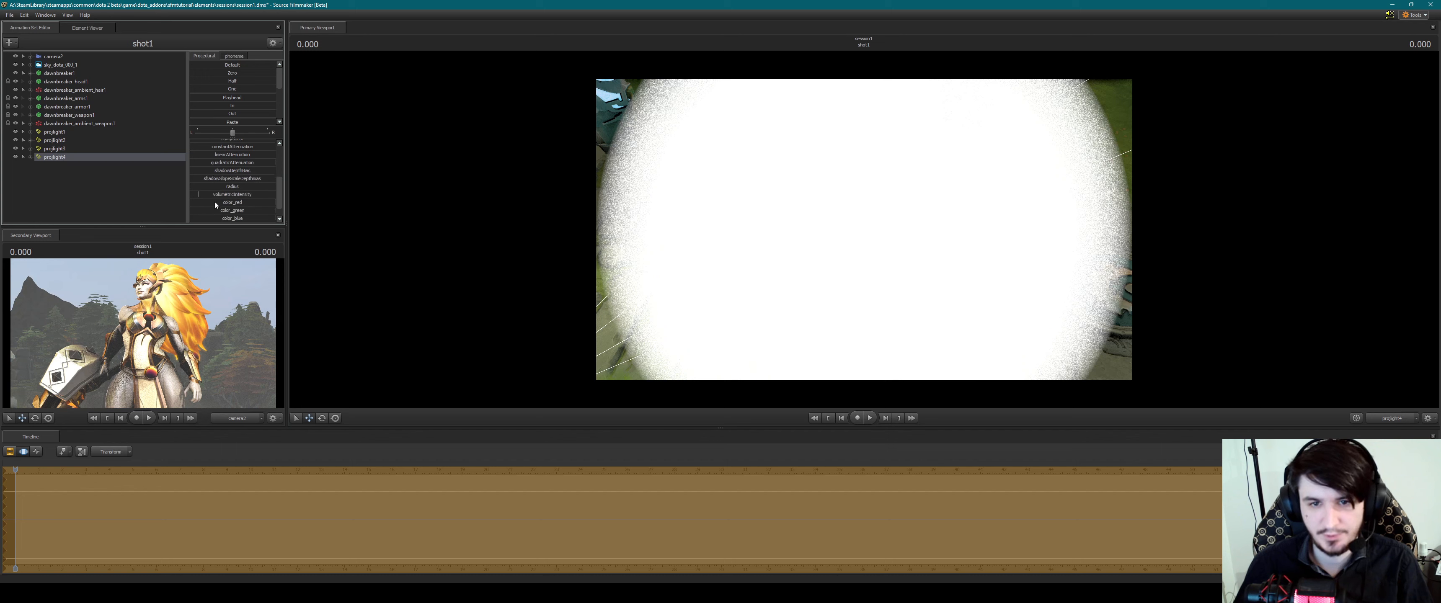
{"action": "mouse_move", "coordinate": [210, 195]}
{"action": "left_mouse_down"}
{"action": "mouse_move", "coordinate": [263, 202]}
{"action": "mouse_move", "coordinate": [204, 194]}
{"action": "mouse_move", "coordinate": [229, 195]}
{"action": "left_mouse_up"}
{"action": "scroll", "coordinate": [259, 193], "scroll_direction": "down", "scroll_amount": 1}
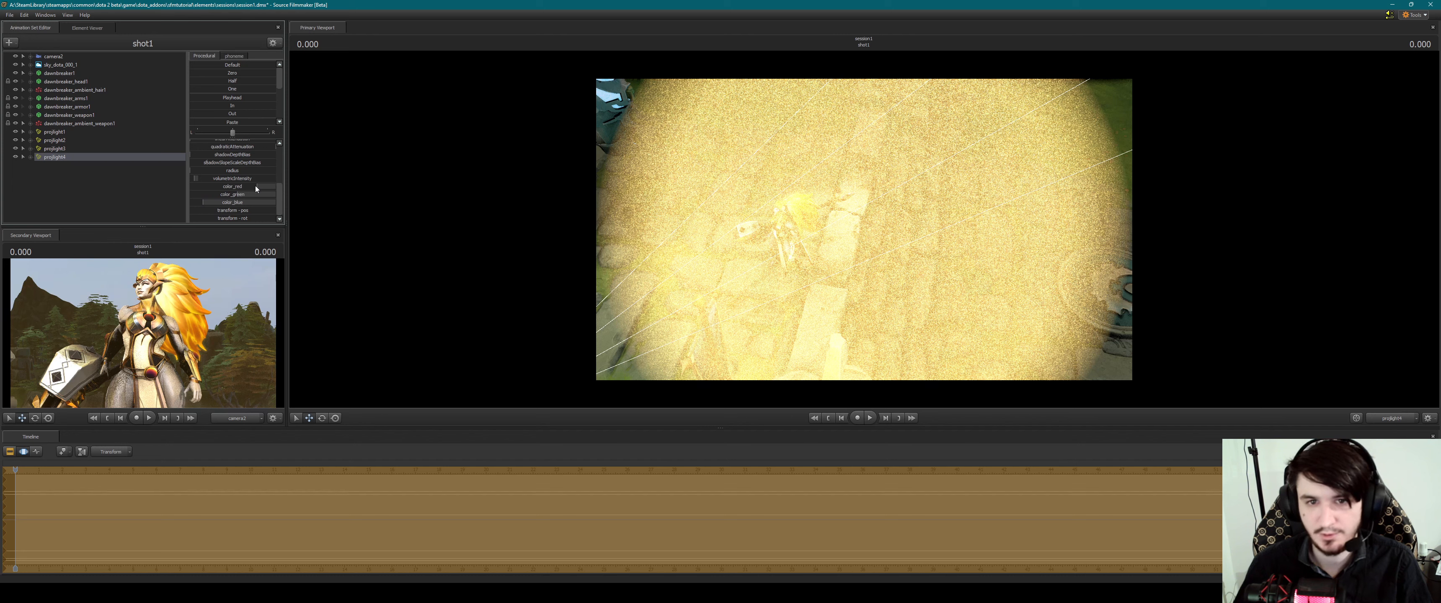
Return the primary viewport to camera2 and fine-tune the fourth light's intensity for a subtle haze over the shot
{"action": "scroll", "coordinate": [237, 170], "scroll_direction": "up", "scroll_amount": 4}
{"action": "left_click_drag", "start_coordinate": [206, 143], "coordinate": [204, 143]}
{"action": "left_click", "coordinate": [1371, 418]}
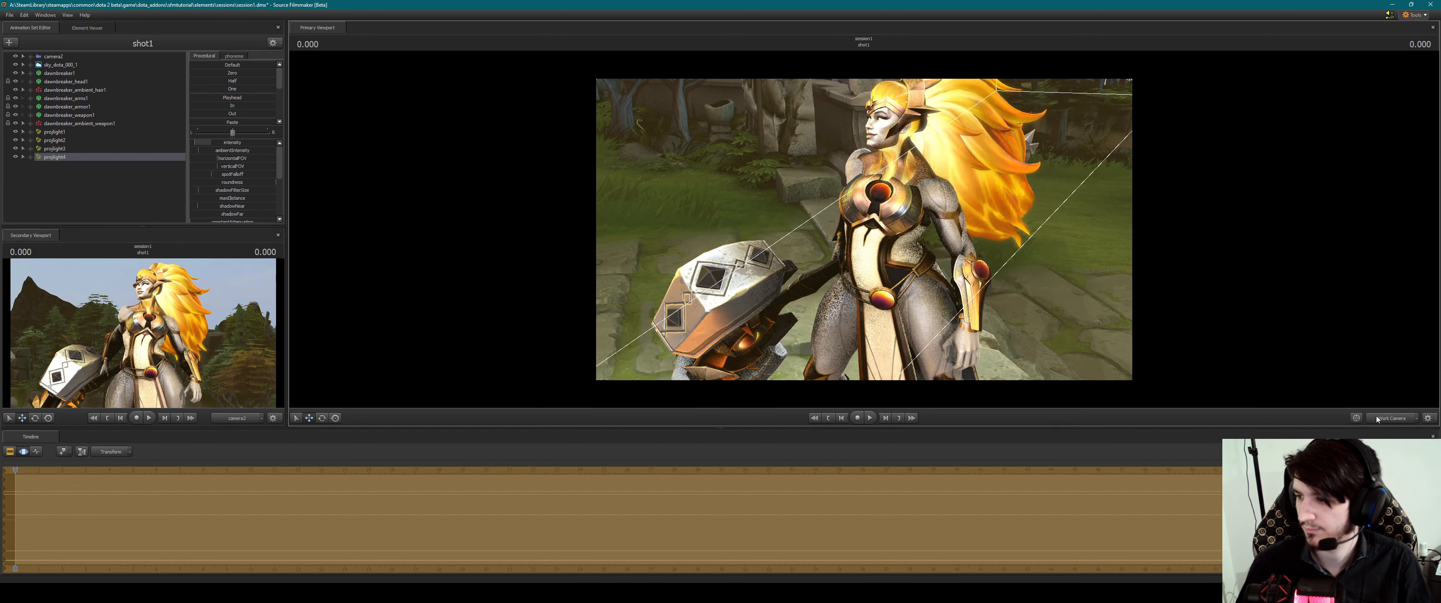
{"action": "left_click", "coordinate": [1370, 419]}
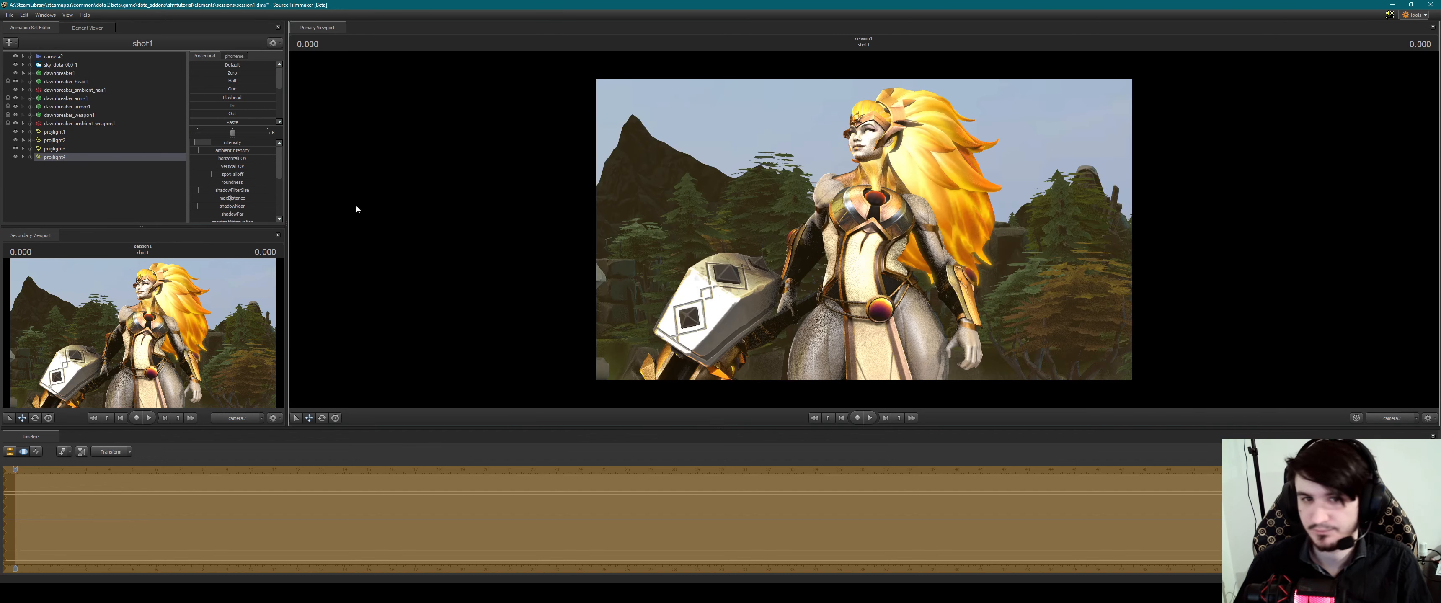
{"action": "left_click_drag", "start_coordinate": [200, 145], "coordinate": [199, 145]}
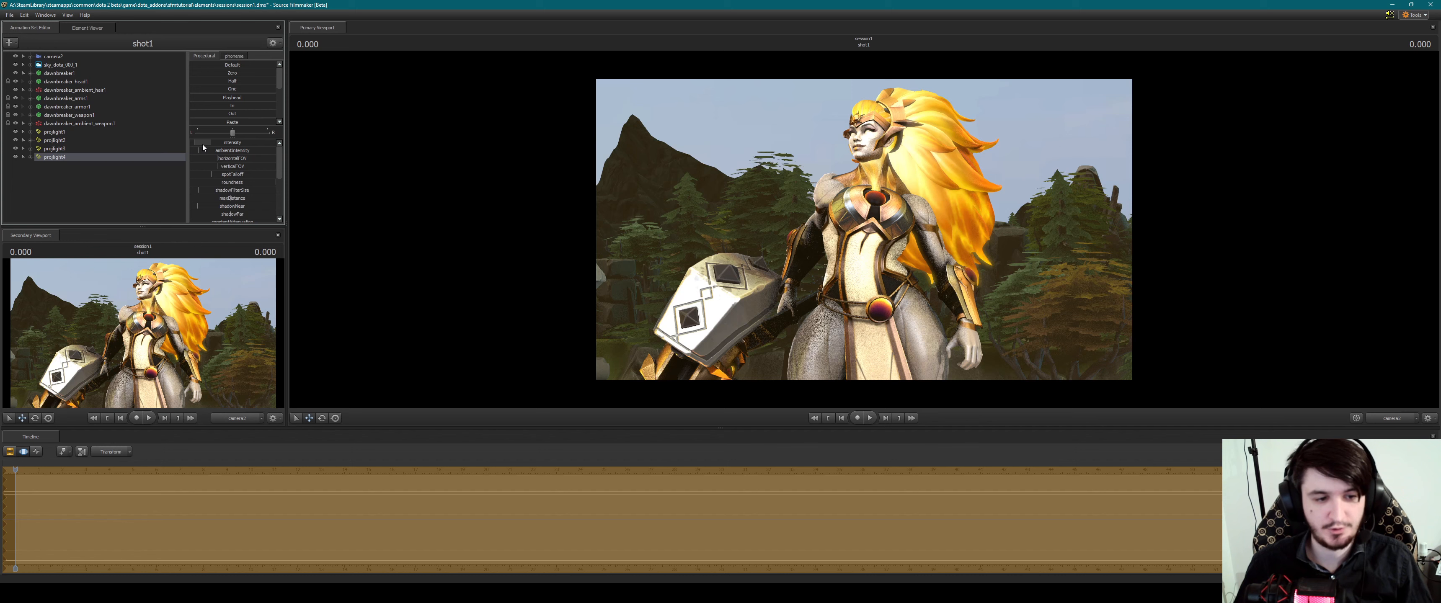
Raise camera2's focal distance and aperture to blur the background, and display the shot in the Clip Editor
{"action": "left_click", "coordinate": [54, 57]}
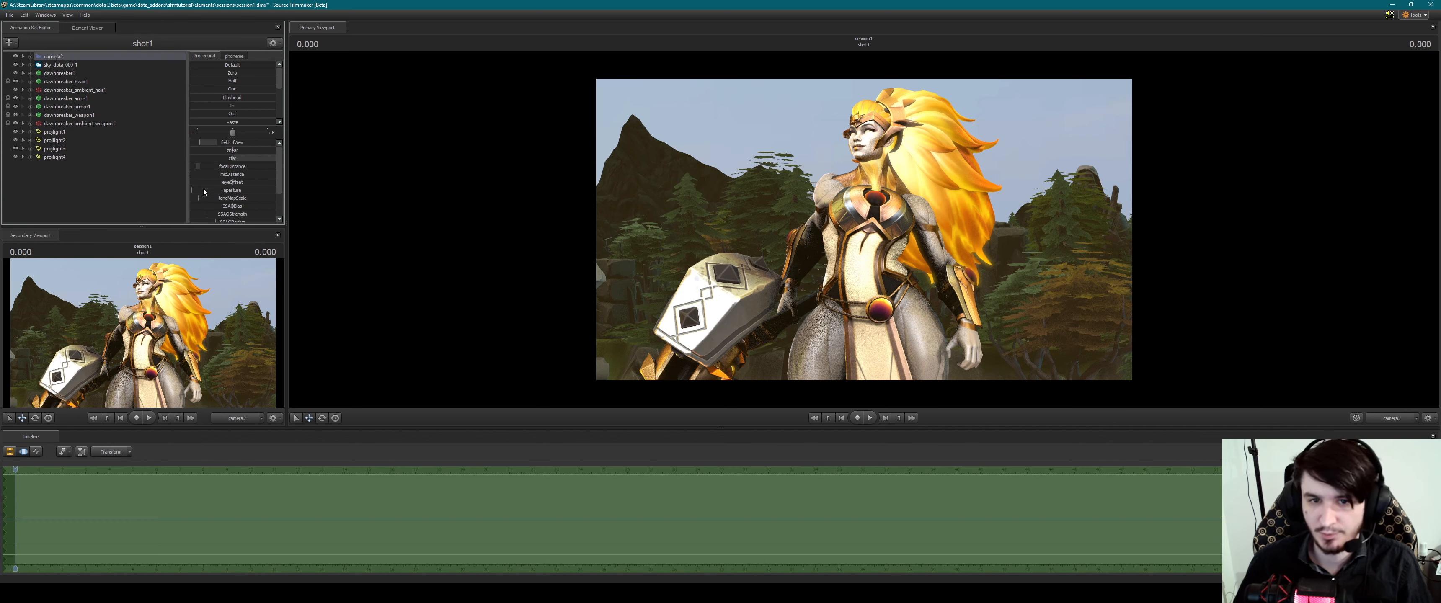
{"action": "left_click_drag", "start_coordinate": [199, 166], "coordinate": [209, 190]}
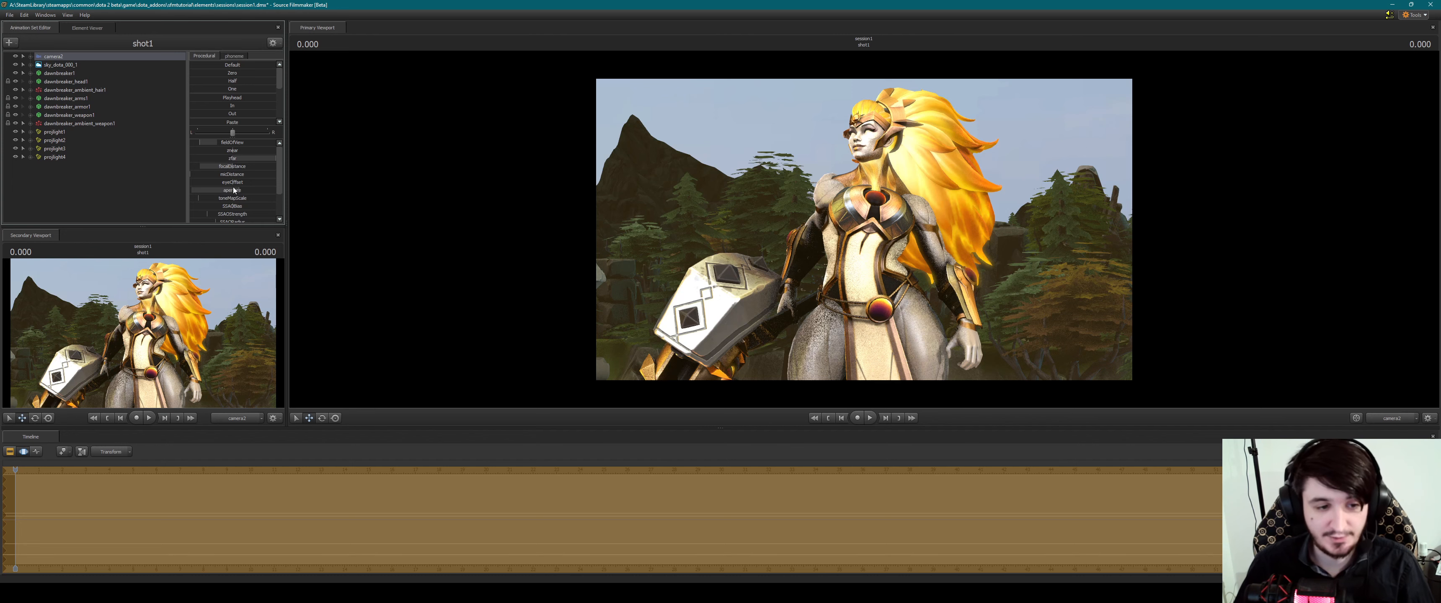
{"action": "left_click", "coordinate": [10, 451]}
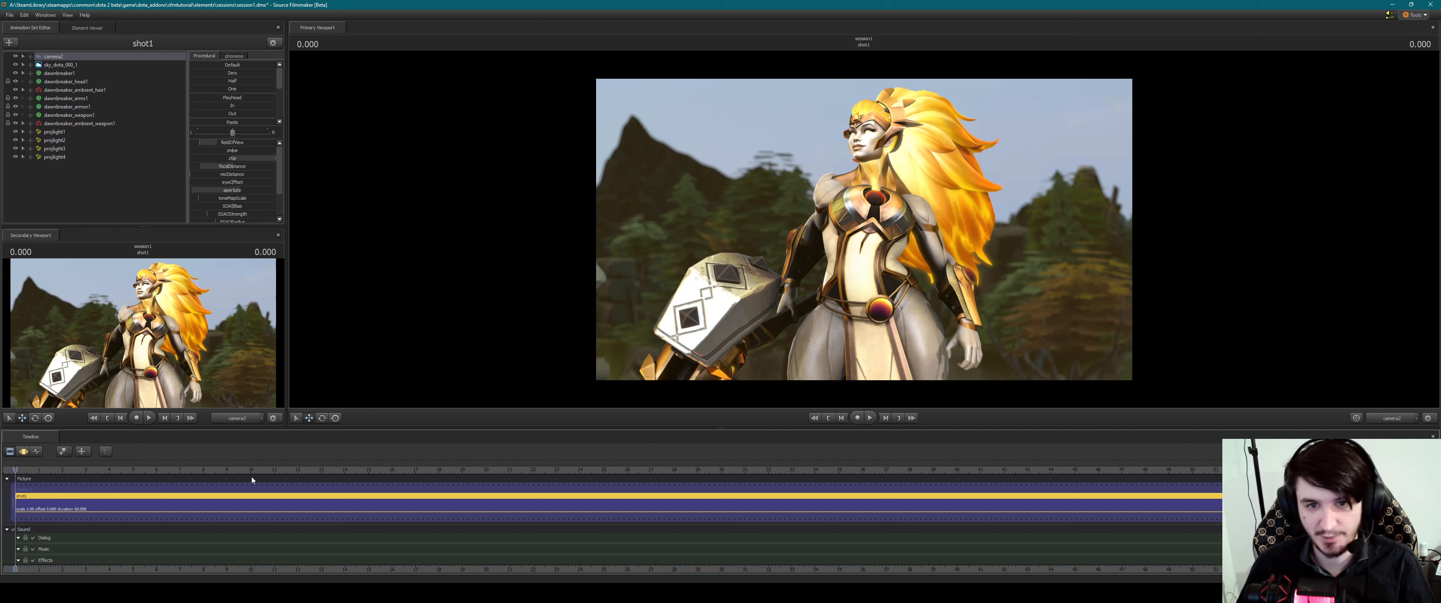
Start a poster export of the shot and save the modified session
{"action": "left_click", "coordinate": [9, 15]}
{"action": "mouse_move", "coordinate": [40, 105]}
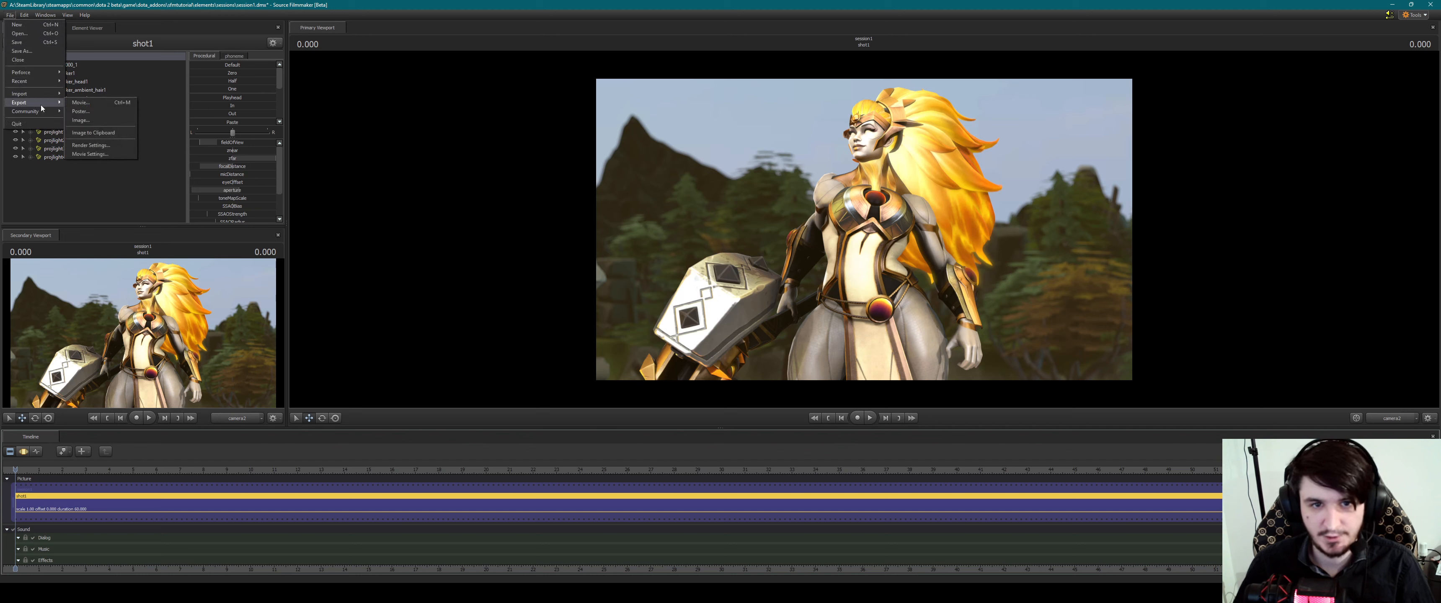
{"action": "left_click", "coordinate": [79, 115]}
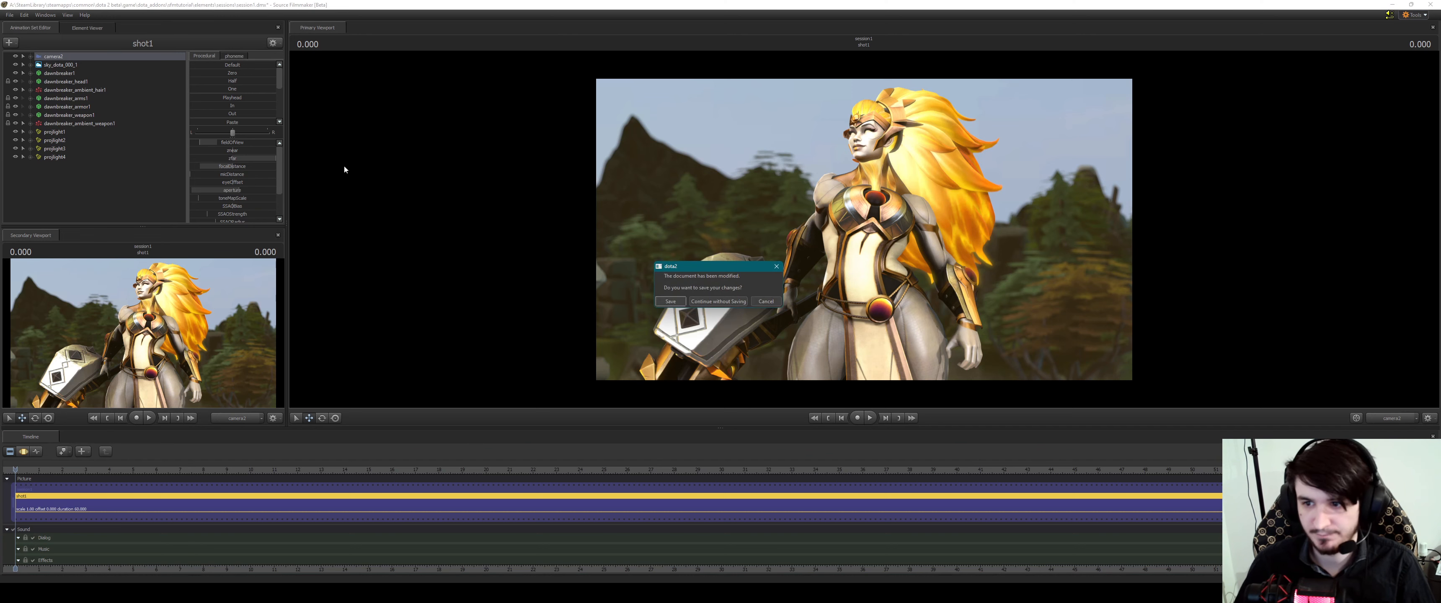
{"action": "left_click", "coordinate": [674, 302]}
Set the poster's output file to dawnbreaker in the Tutorial folder
{"action": "left_click", "coordinate": [834, 254]}
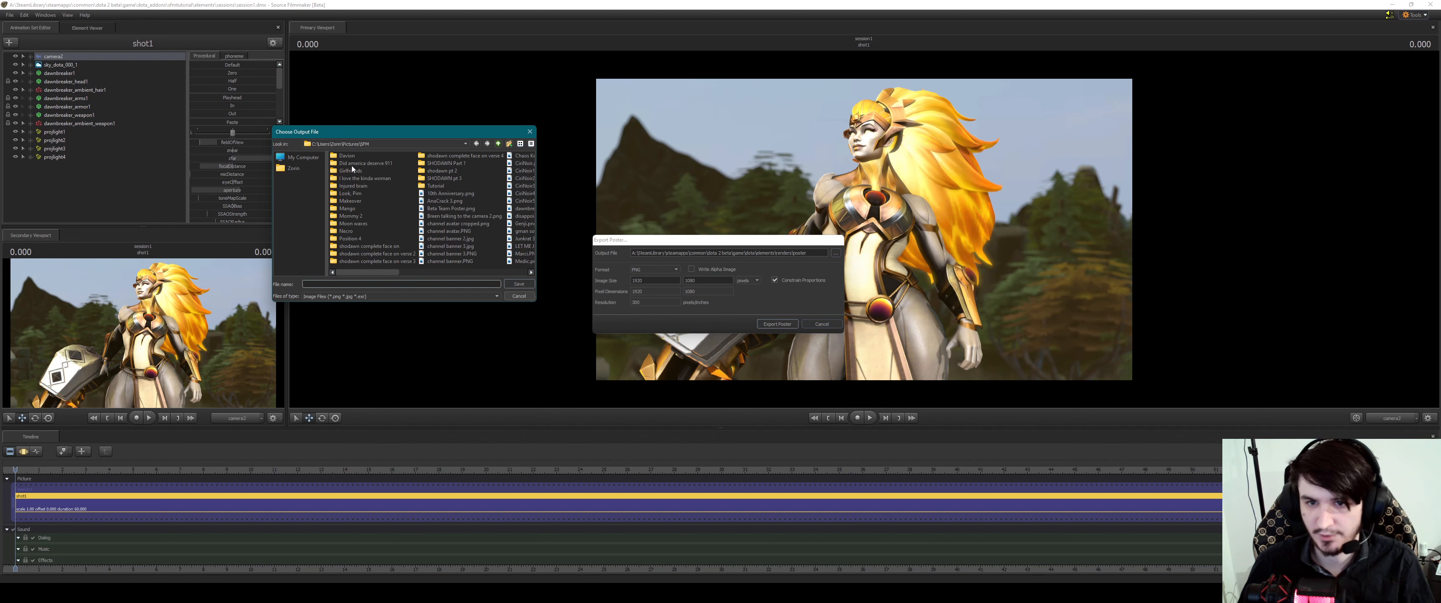
{"action": "double_click", "coordinate": [430, 186]}
{"action": "left_click", "coordinate": [348, 285]}
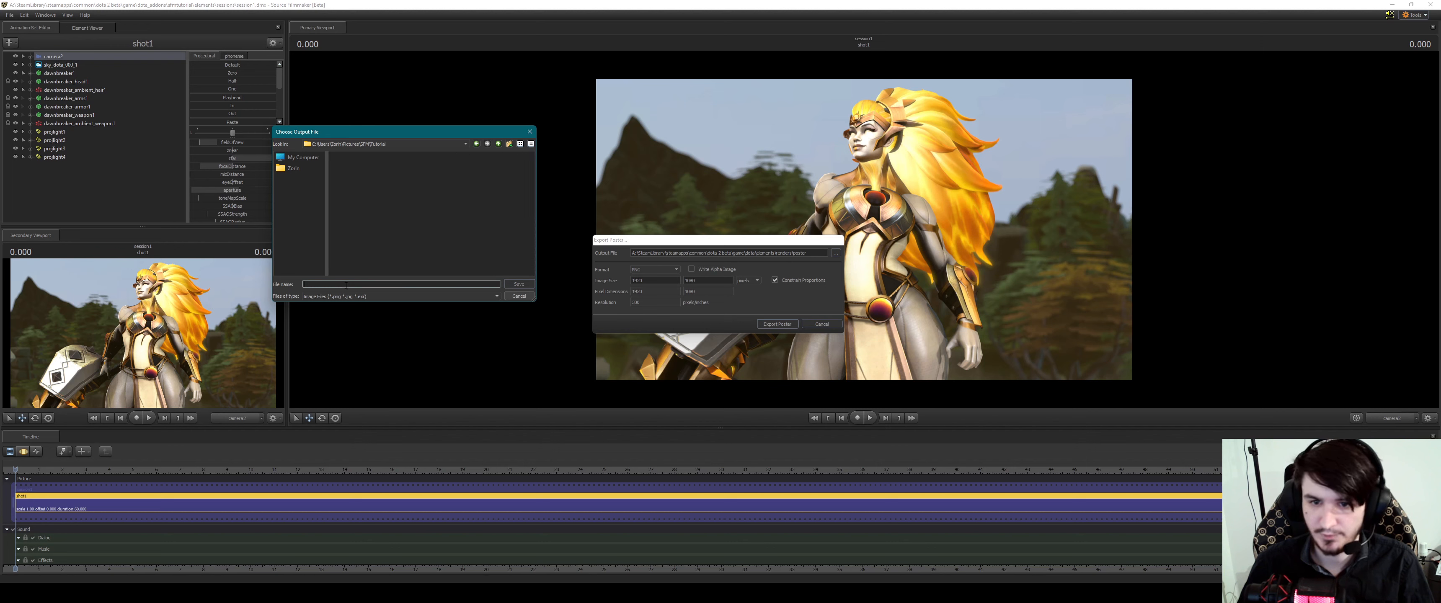
{"action": "type", "text": "dawnbreaker"}
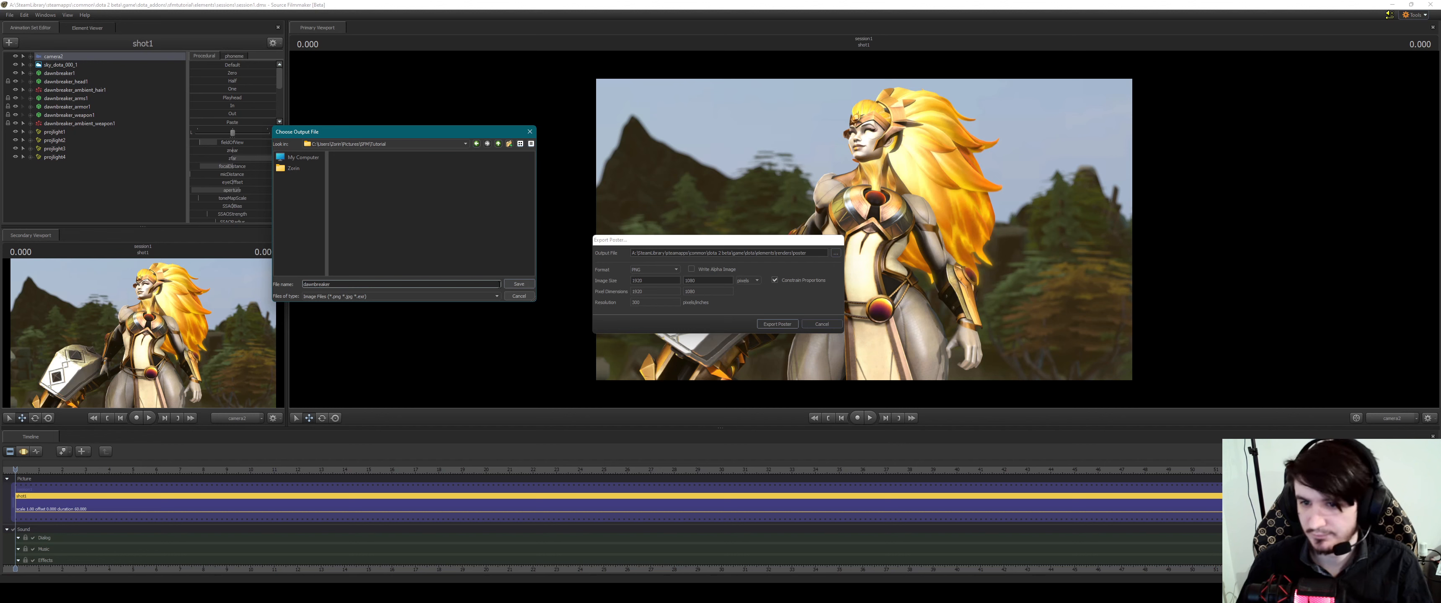
{"action": "left_click", "coordinate": [516, 283]}
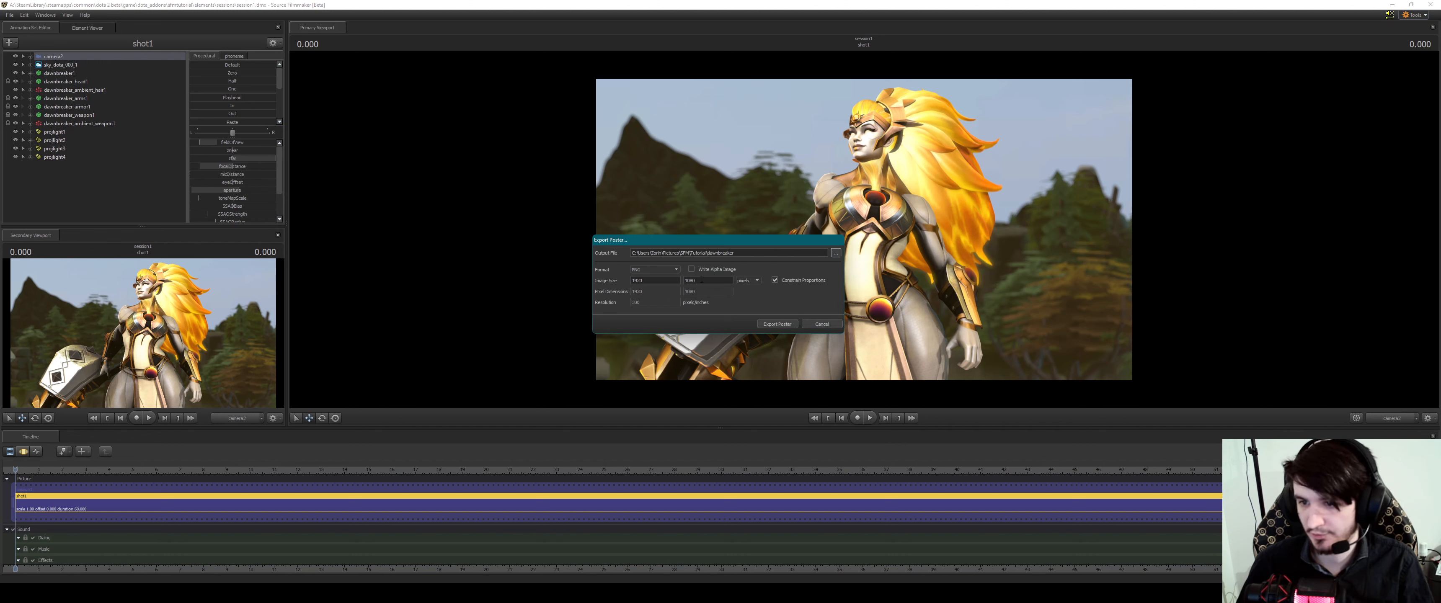
Export the poster in PNG format and bring up the Windows taskbar
{"action": "left_click", "coordinate": [668, 273]}
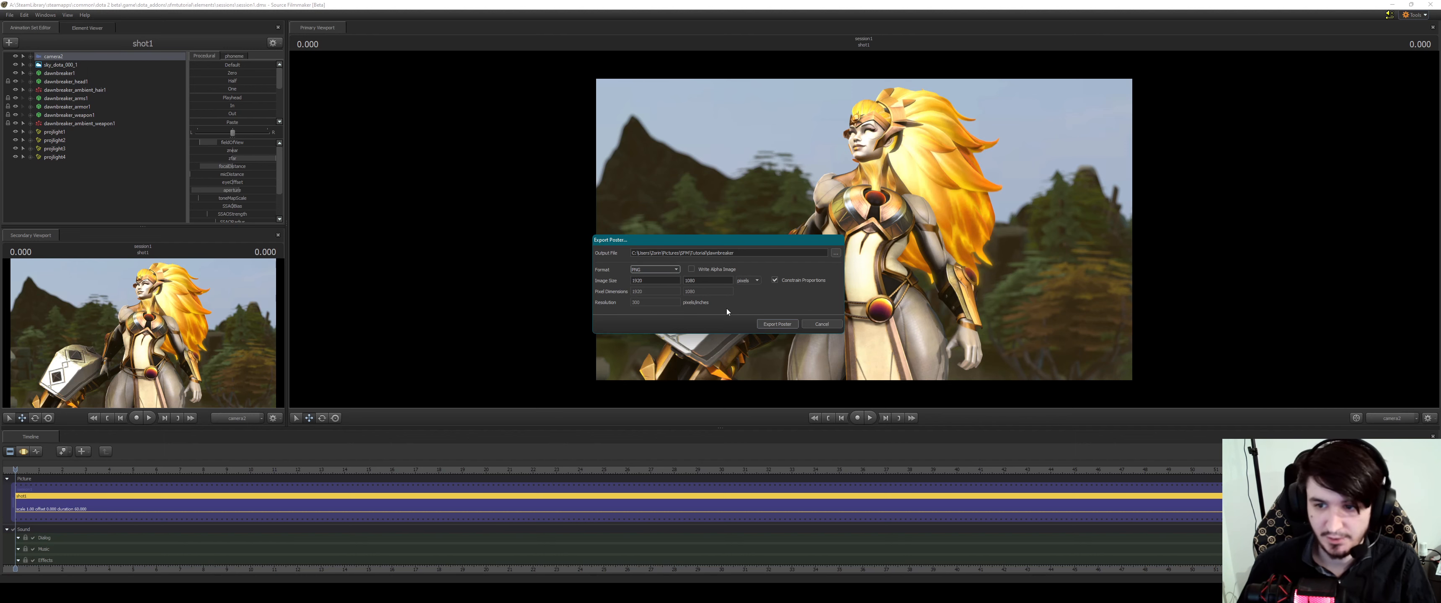
{"action": "left_click", "coordinate": [770, 323]}
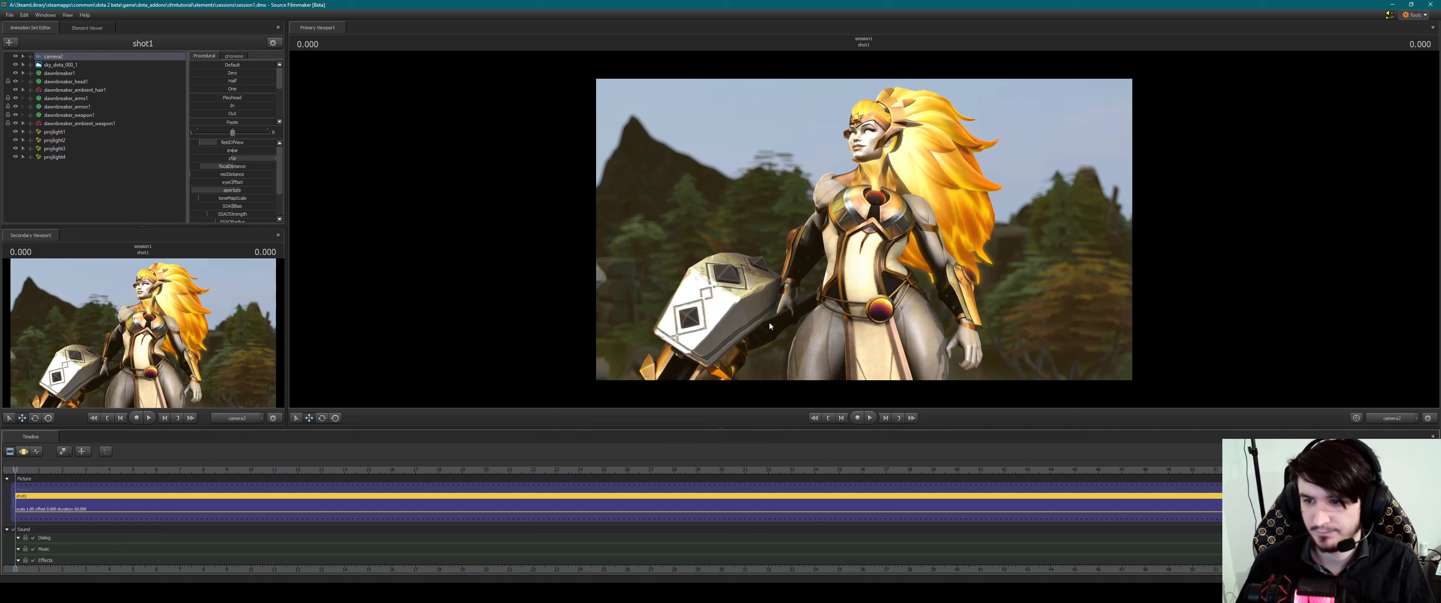
{"action": "key", "text": "super"}
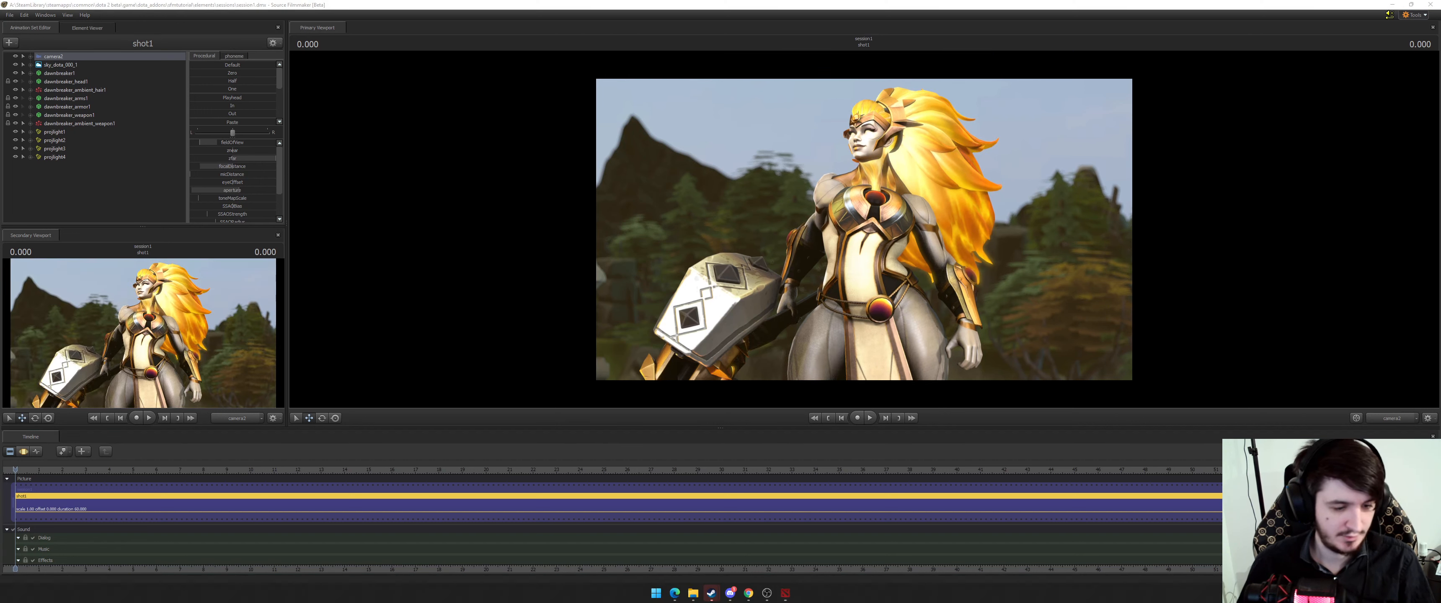